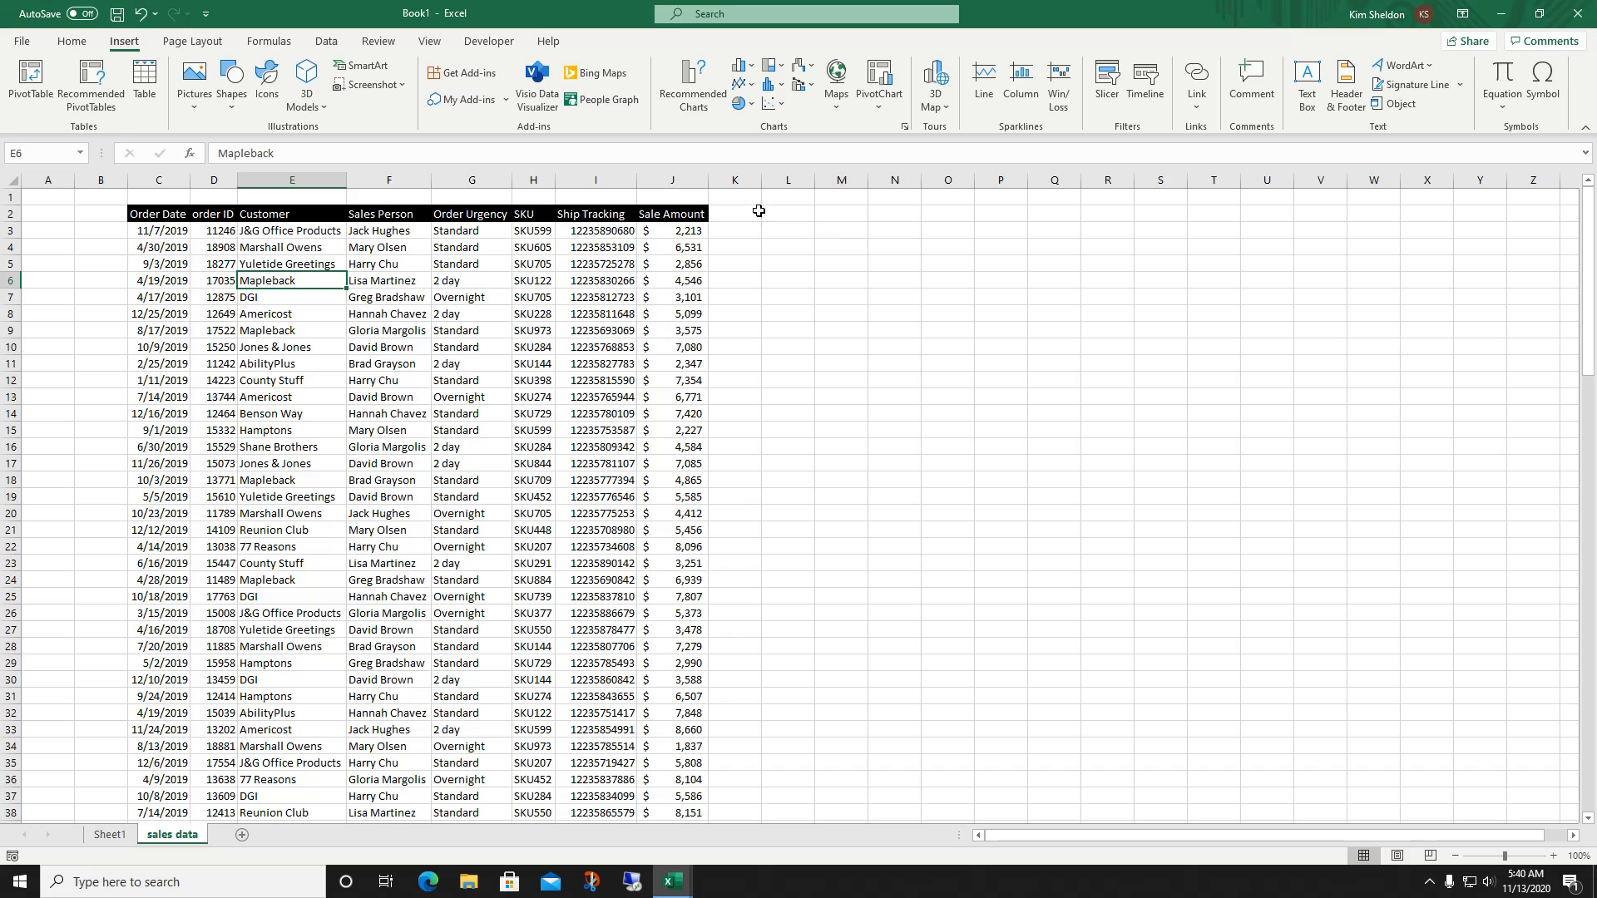
Open the recommended PivotTables for the sales data and preview Sum of Sale Amount by Sales Person.
left_click(466, 264)
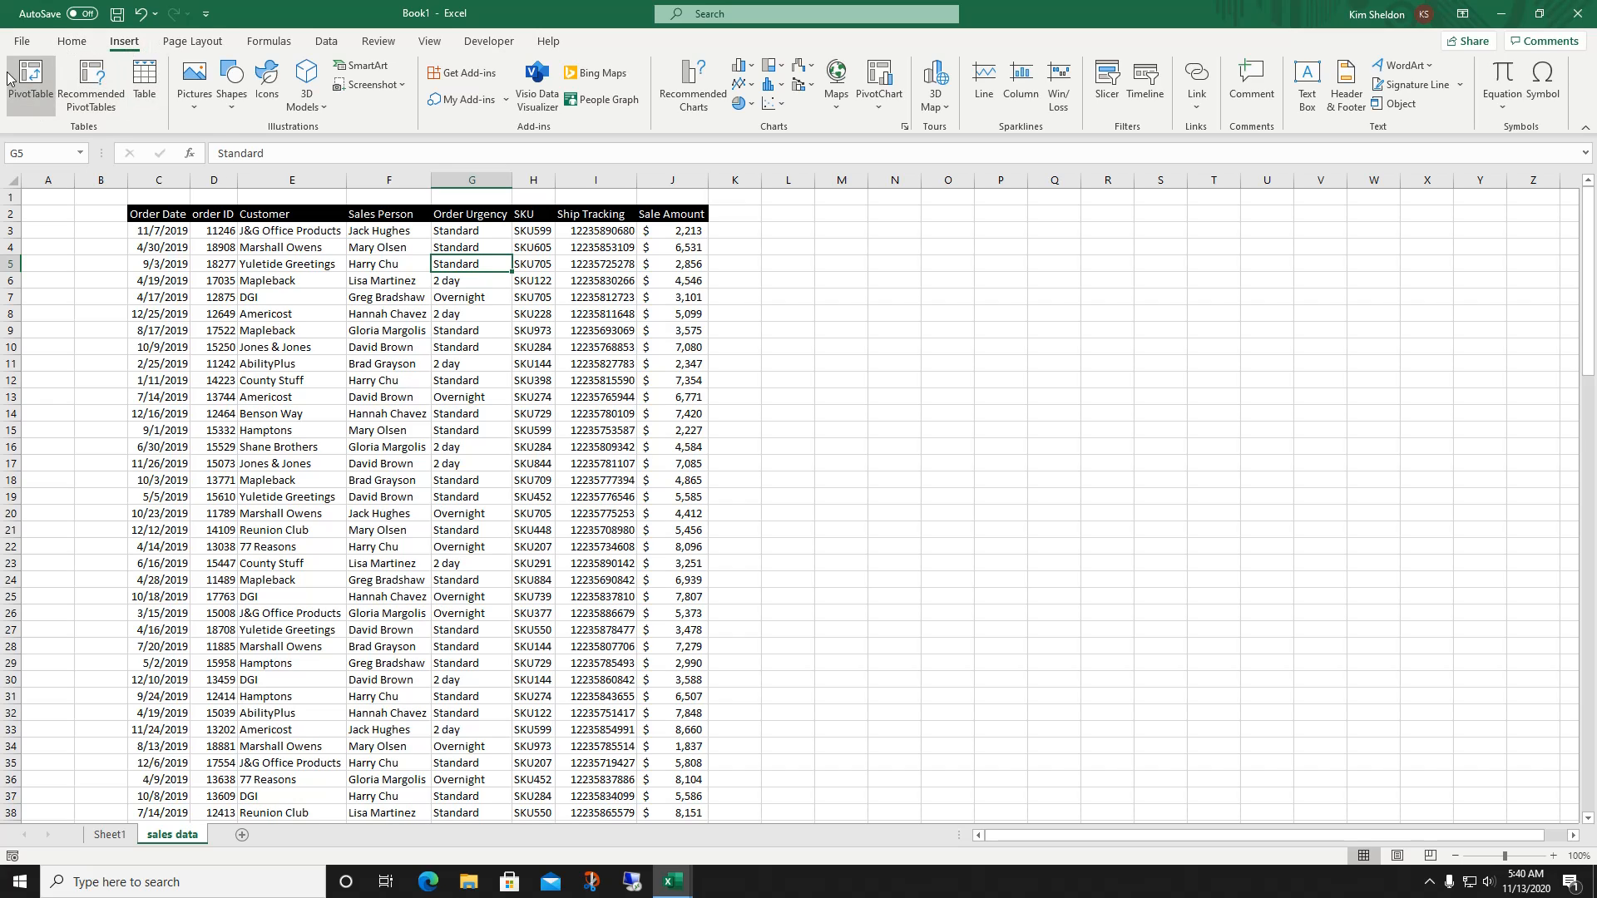
left_click(96, 78)
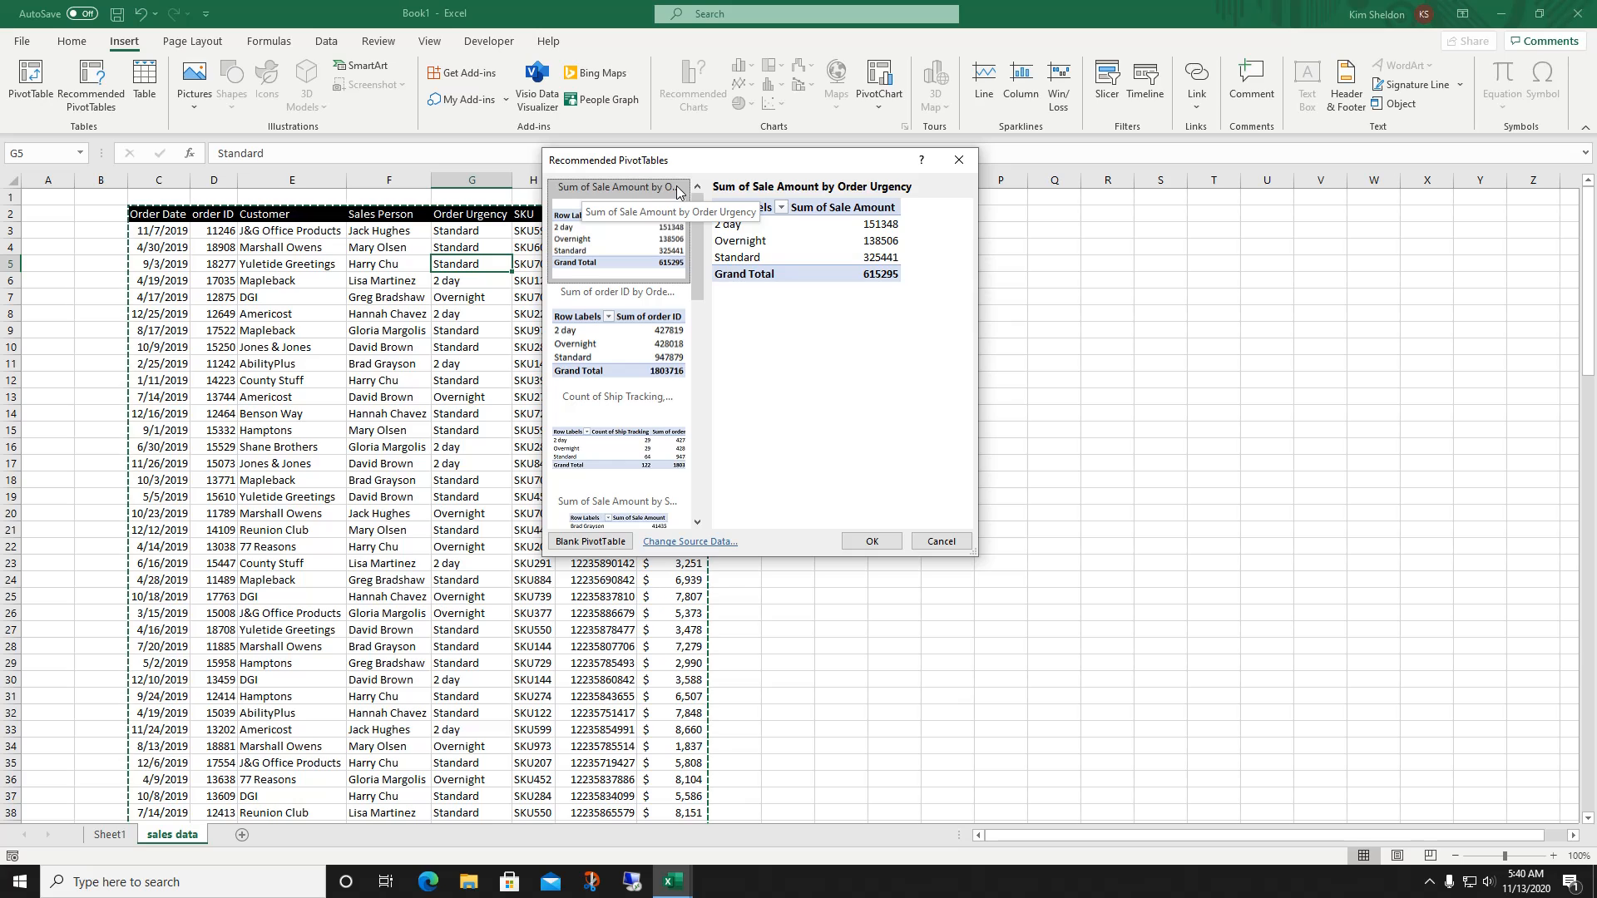
scroll(606, 260, "down", 2)
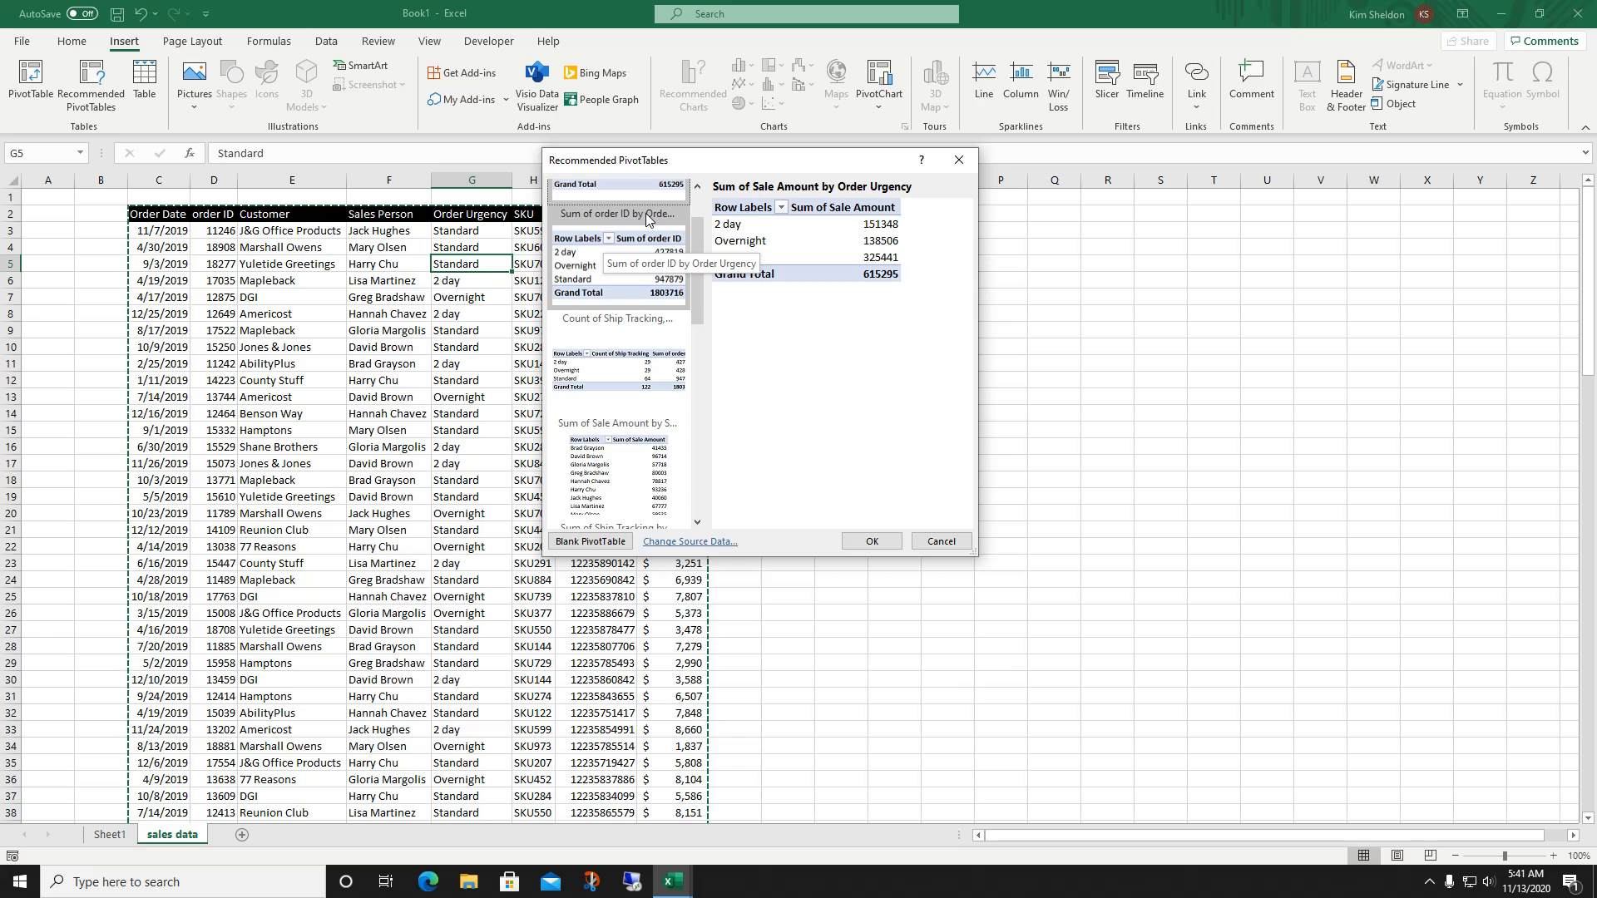
scroll(657, 237, "down", 3)
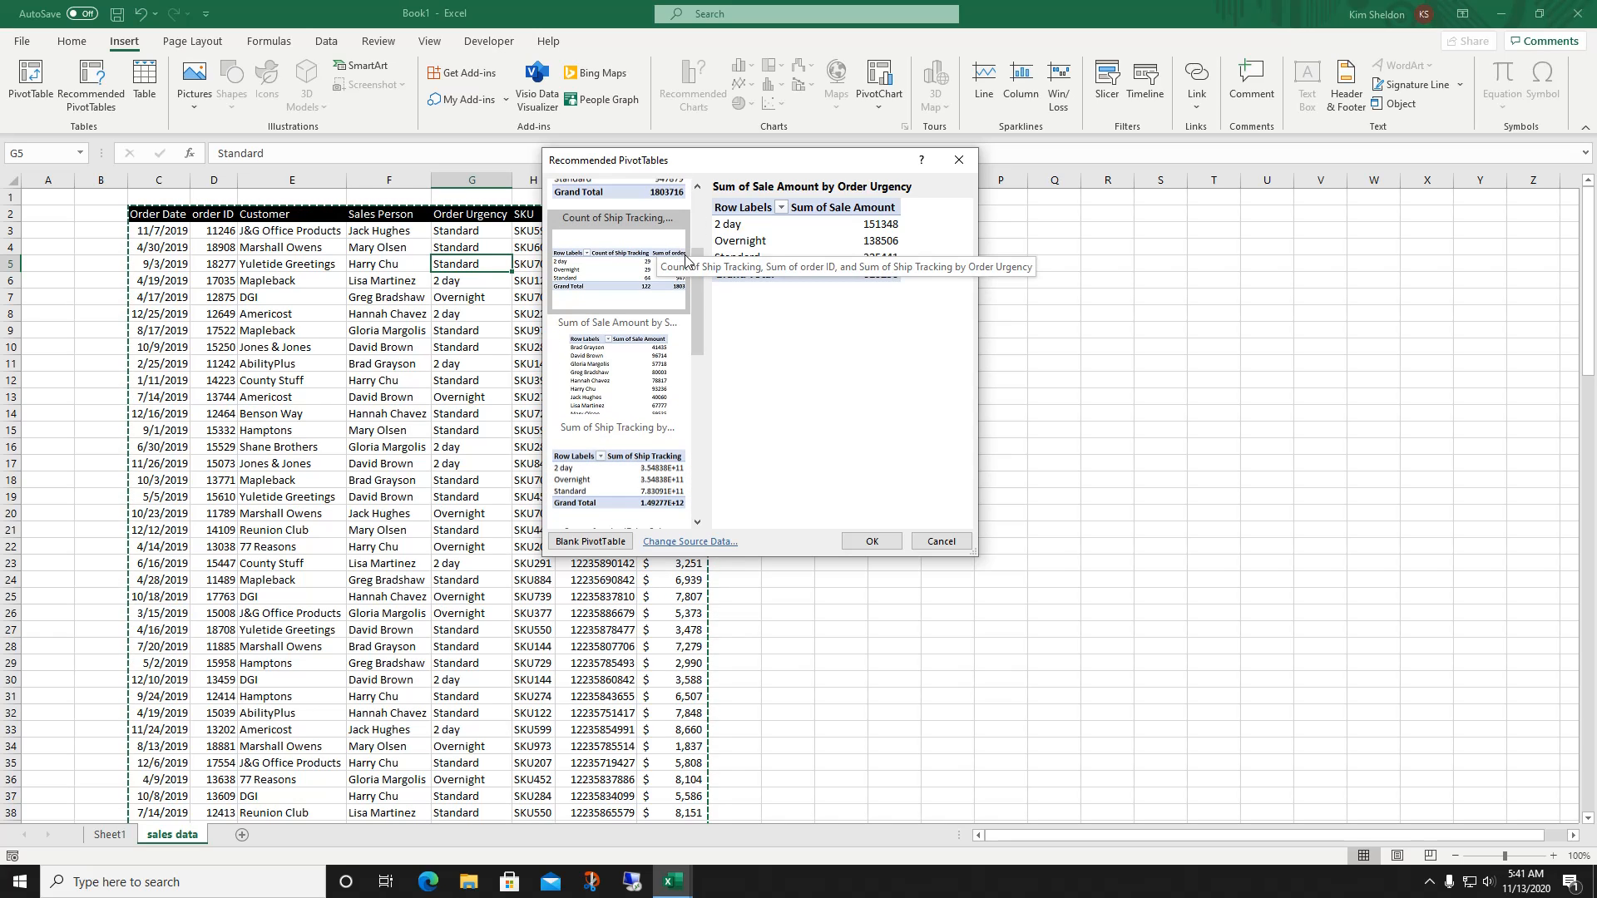
left_click_drag(702, 292, 697, 319)
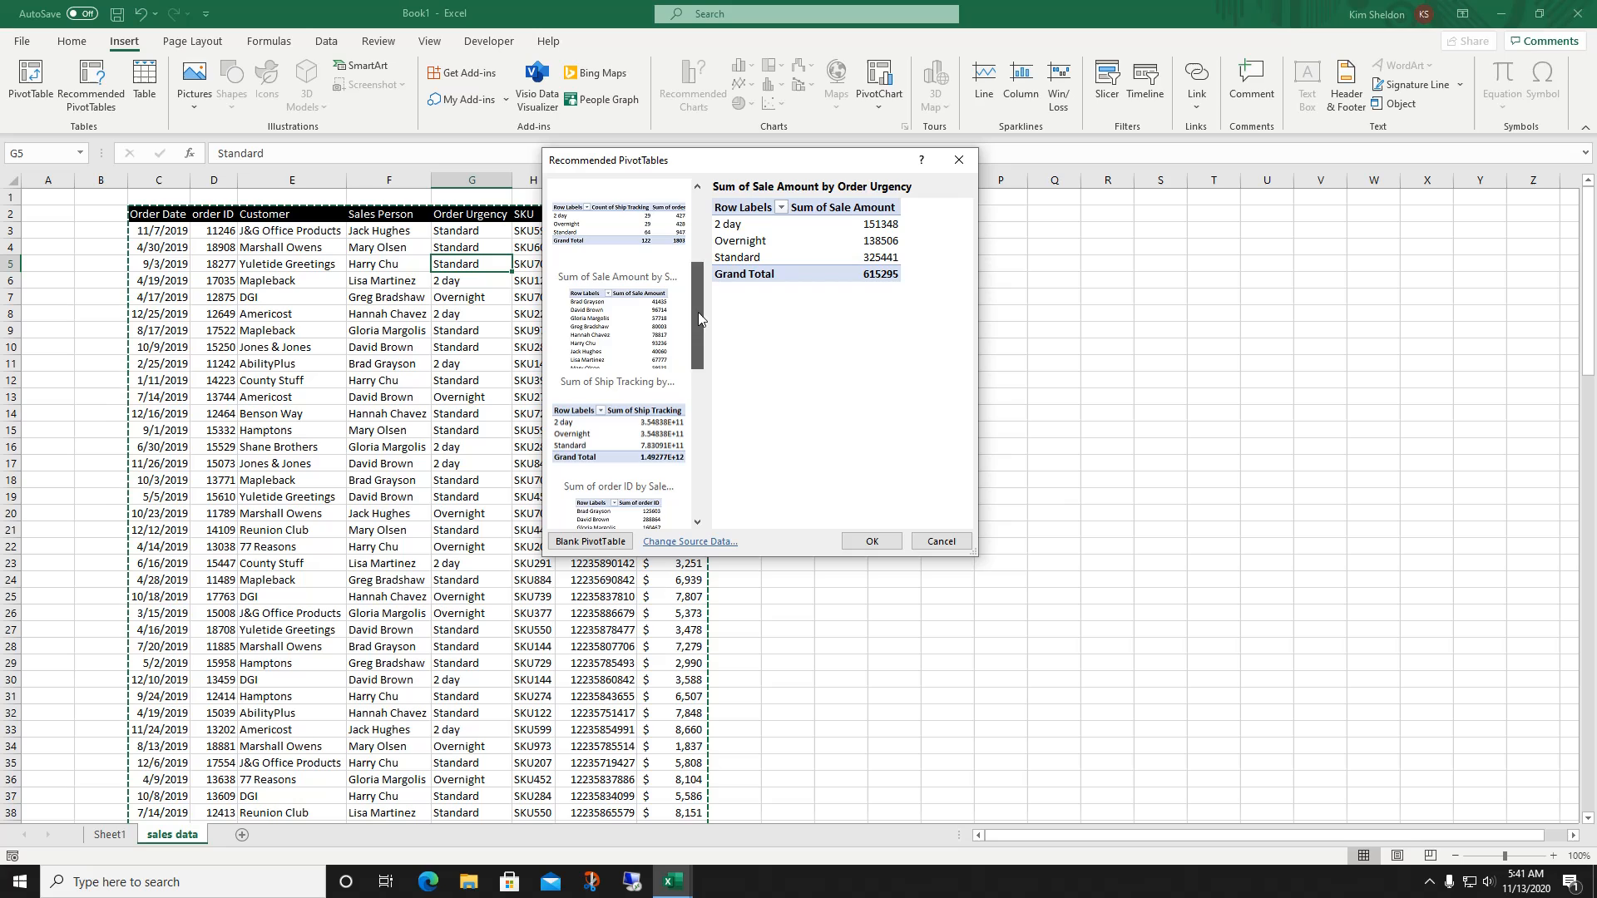
left_click(618, 291)
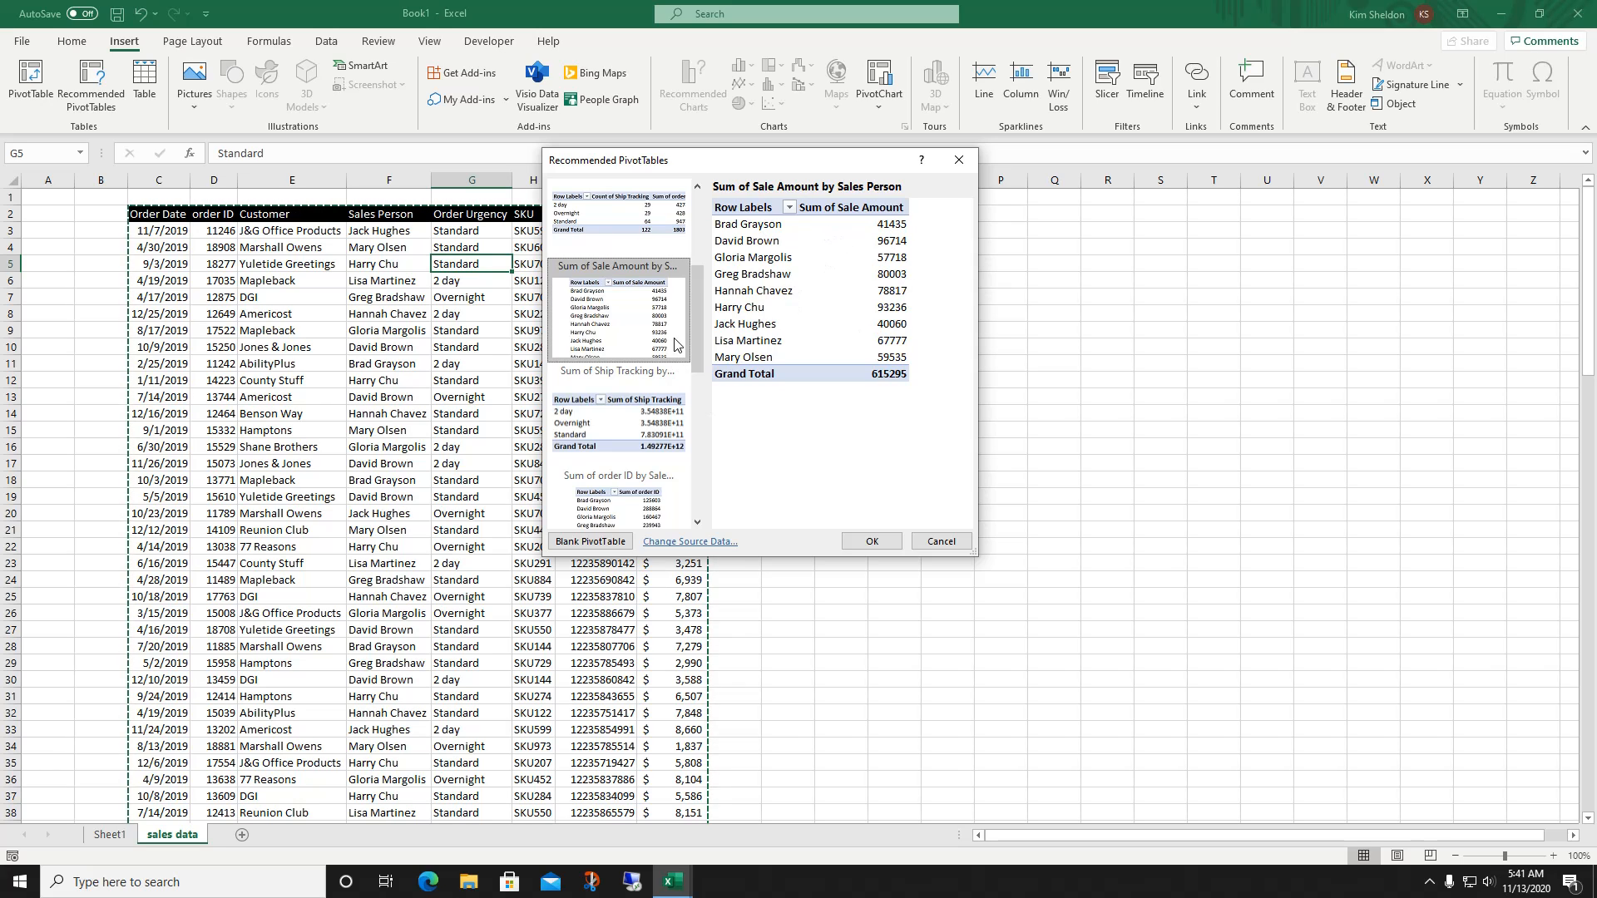
Preview the suggested pivots for Ship Tracking by Order Urgency, order ID by Sales Person, and Ship Tracking by Sales Person.
left_click_drag(691, 328, 691, 351)
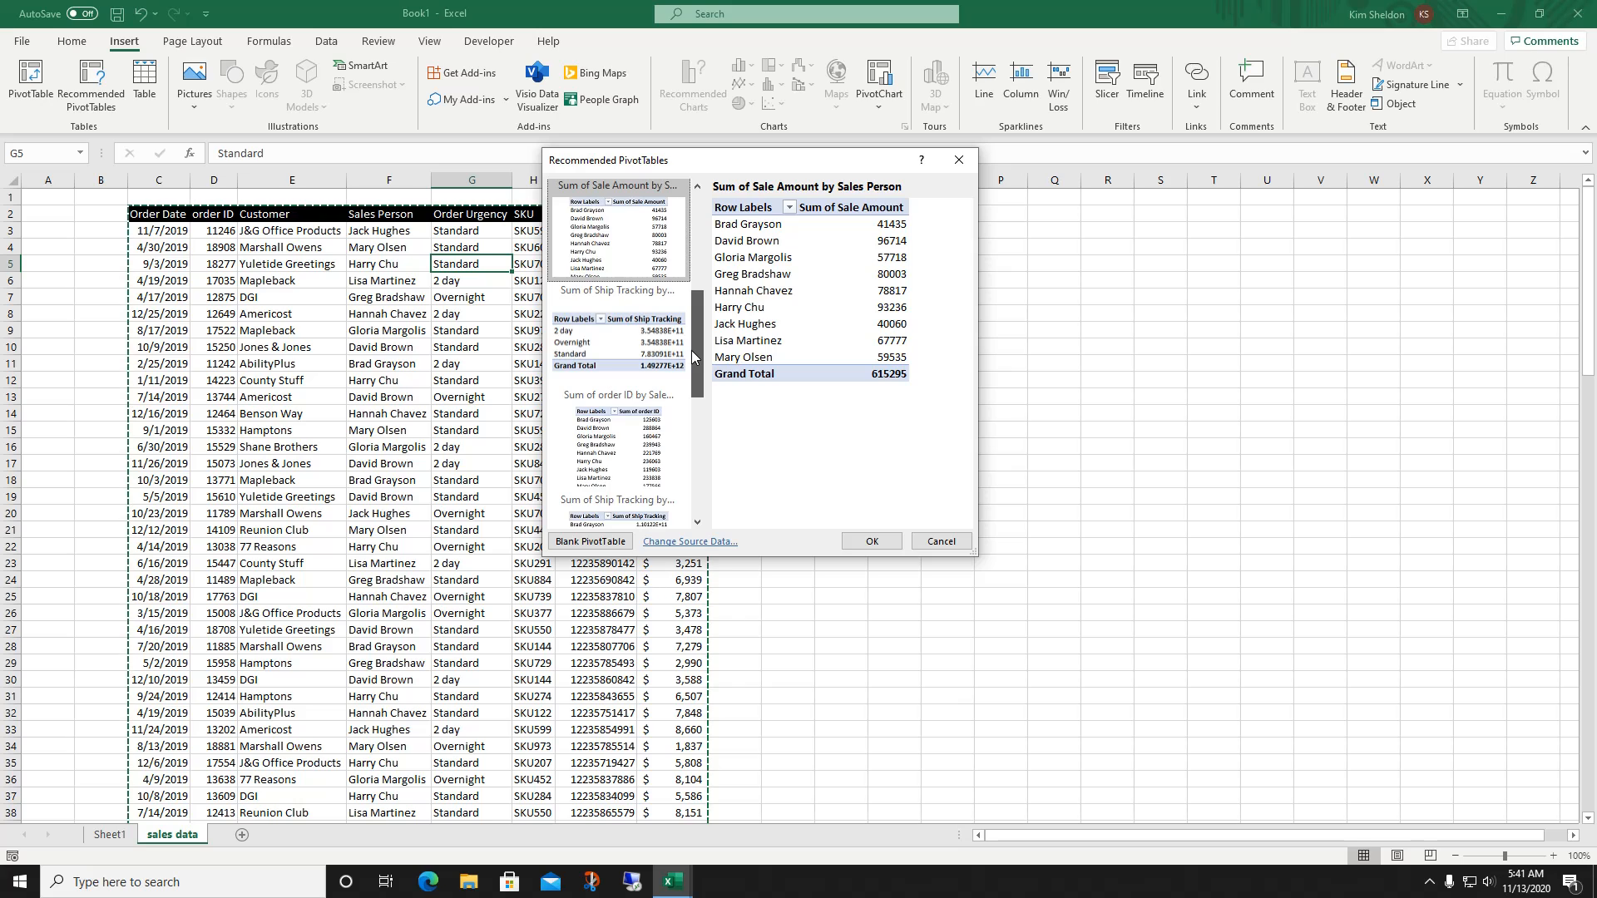
left_click(631, 364)
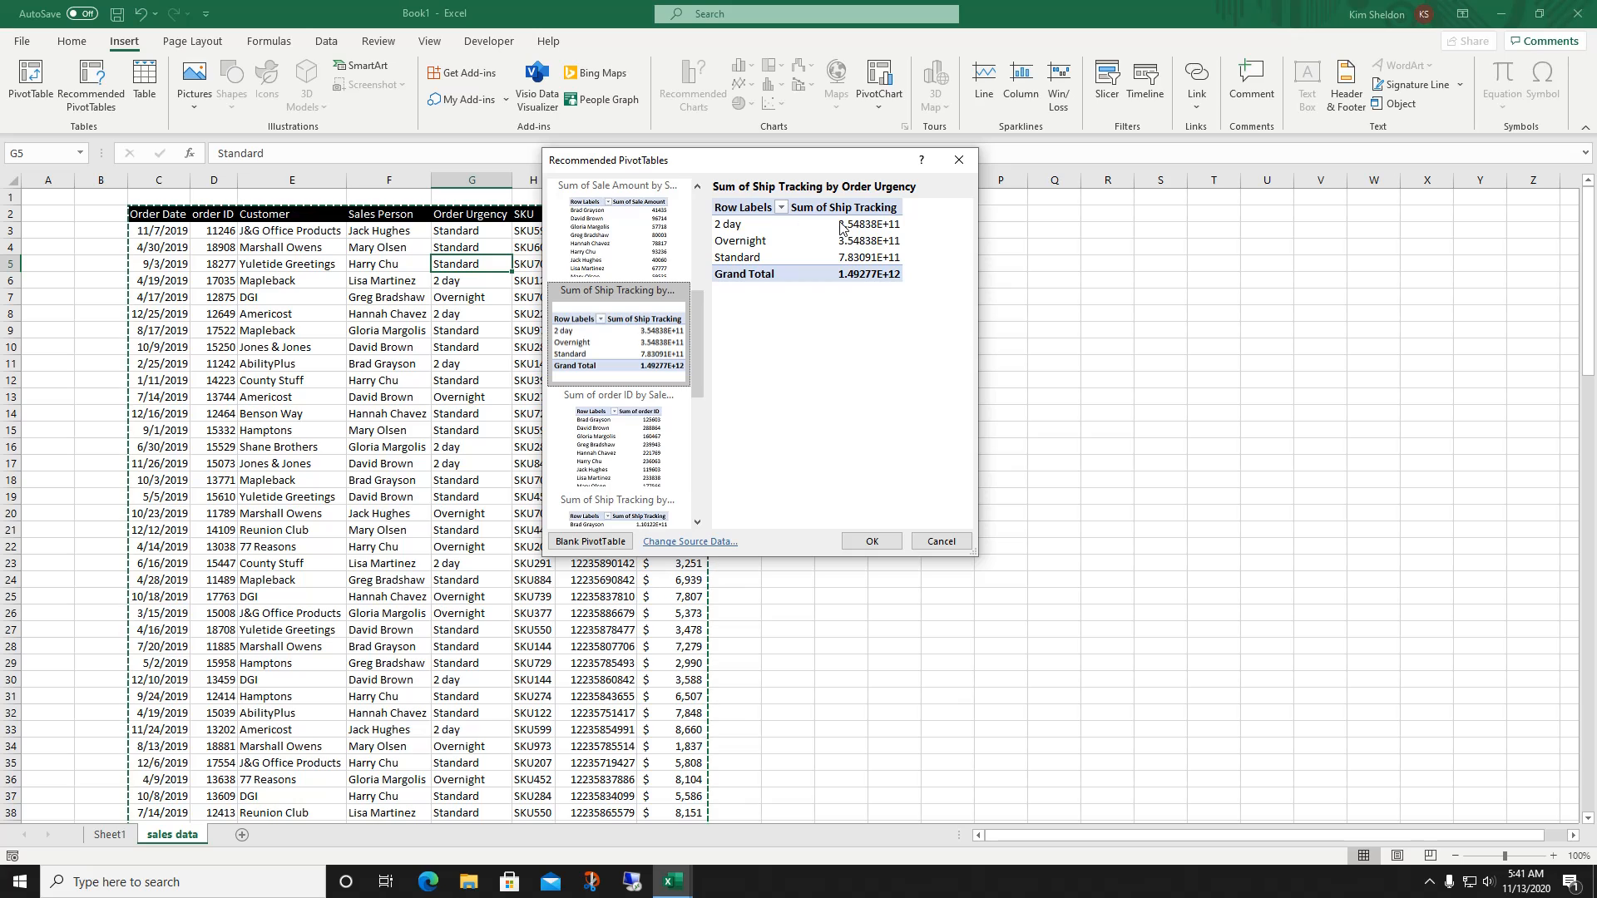
scroll(698, 333, "down", 3)
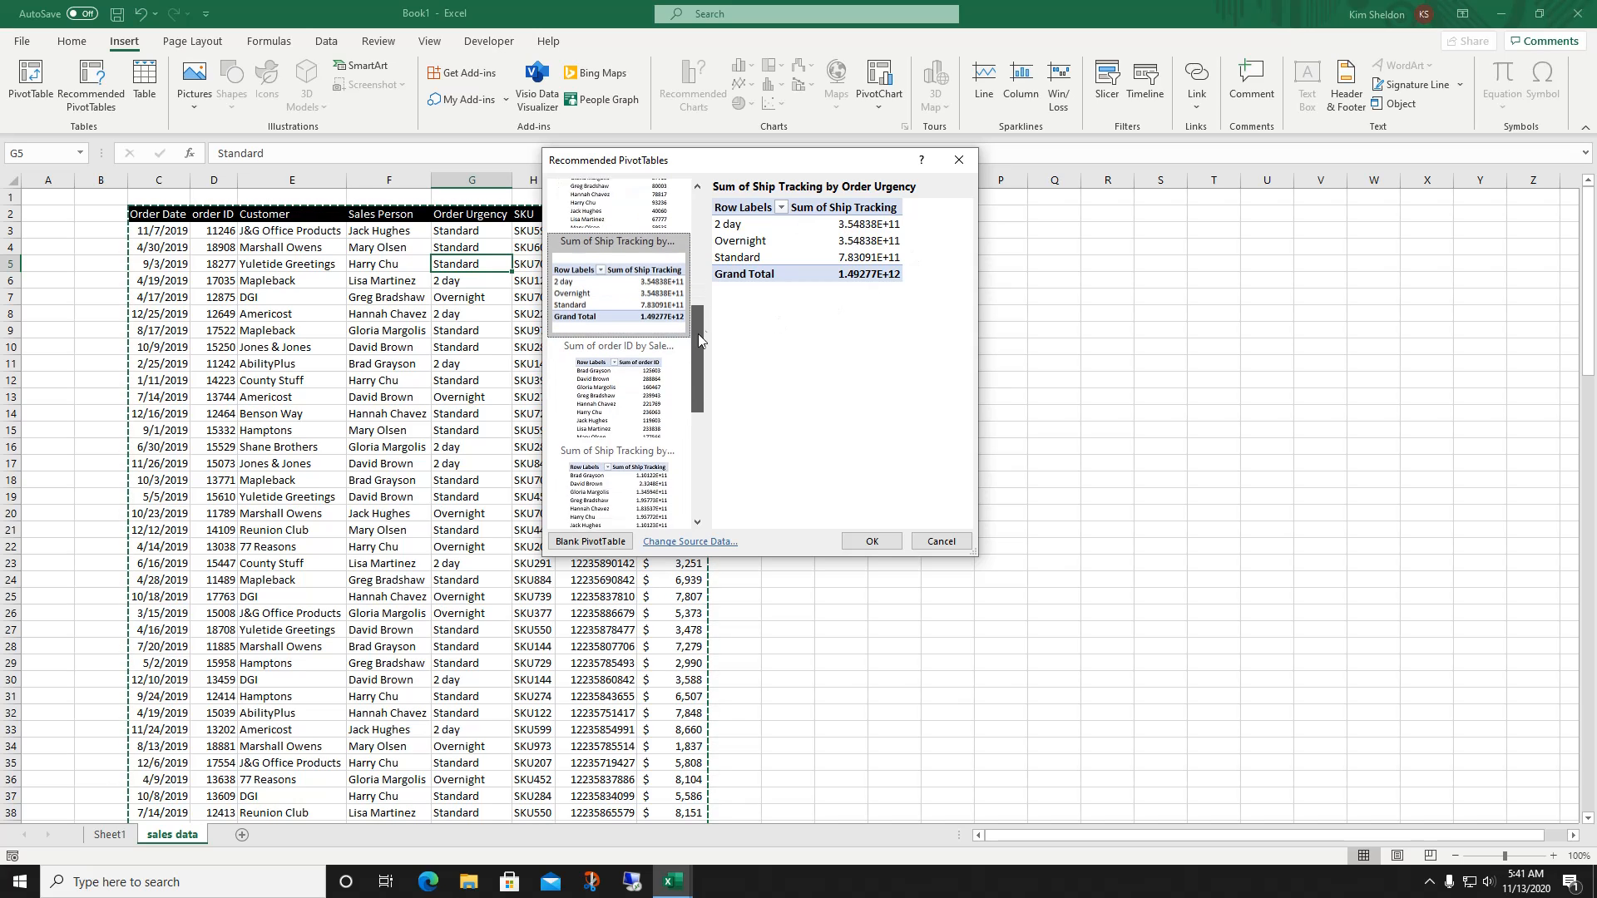
left_click(611, 348)
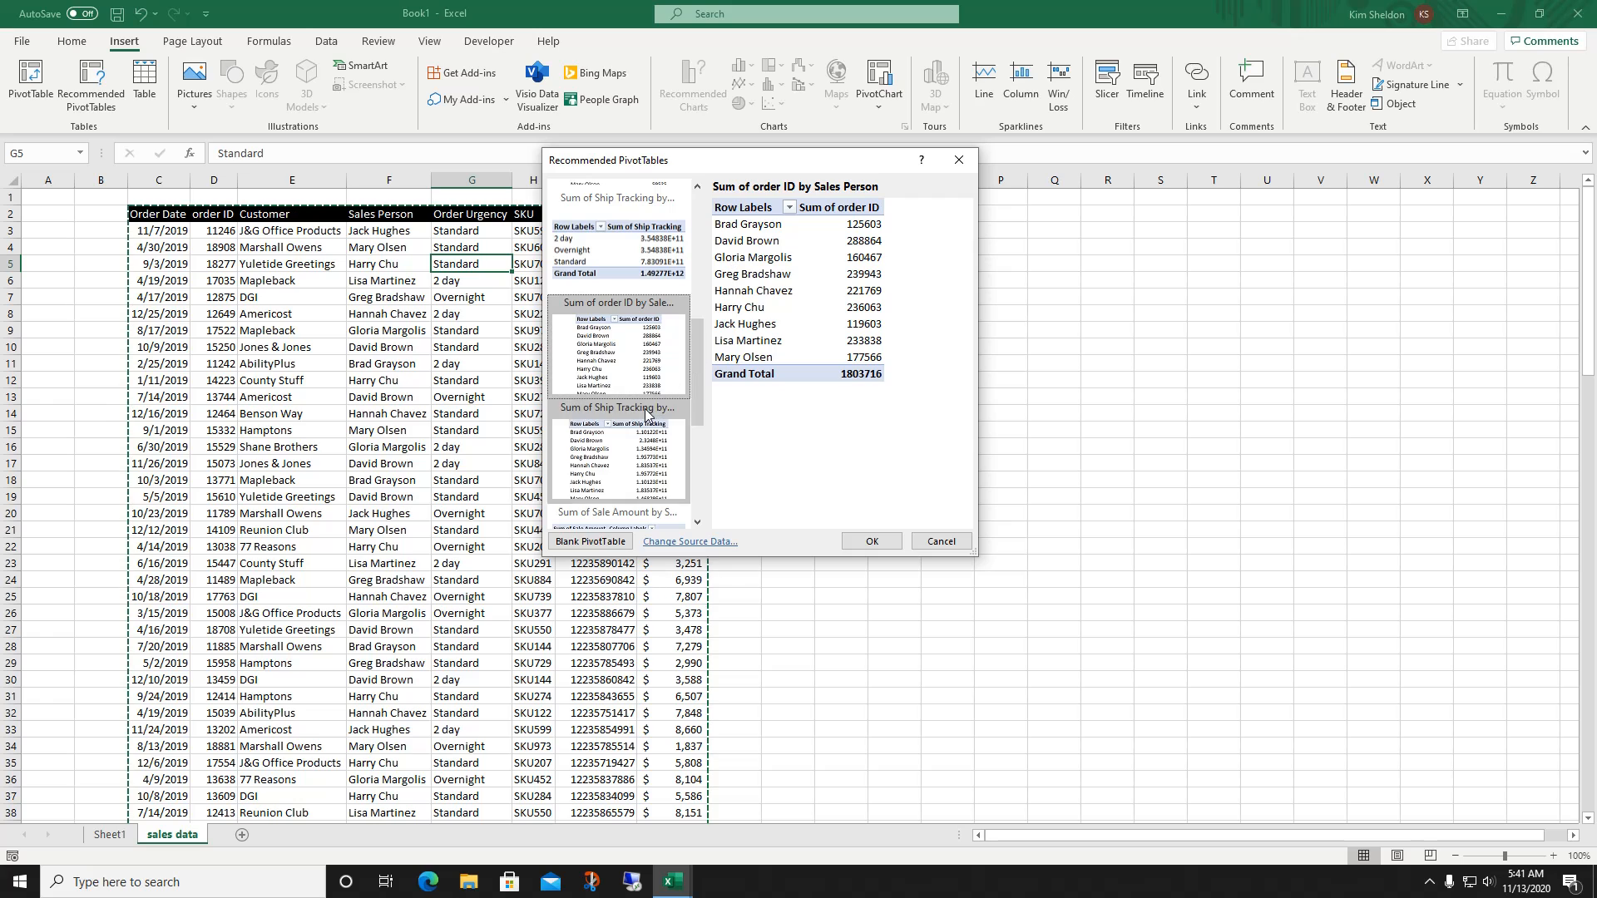
scroll(699, 385, "down", 2)
left_click(643, 405)
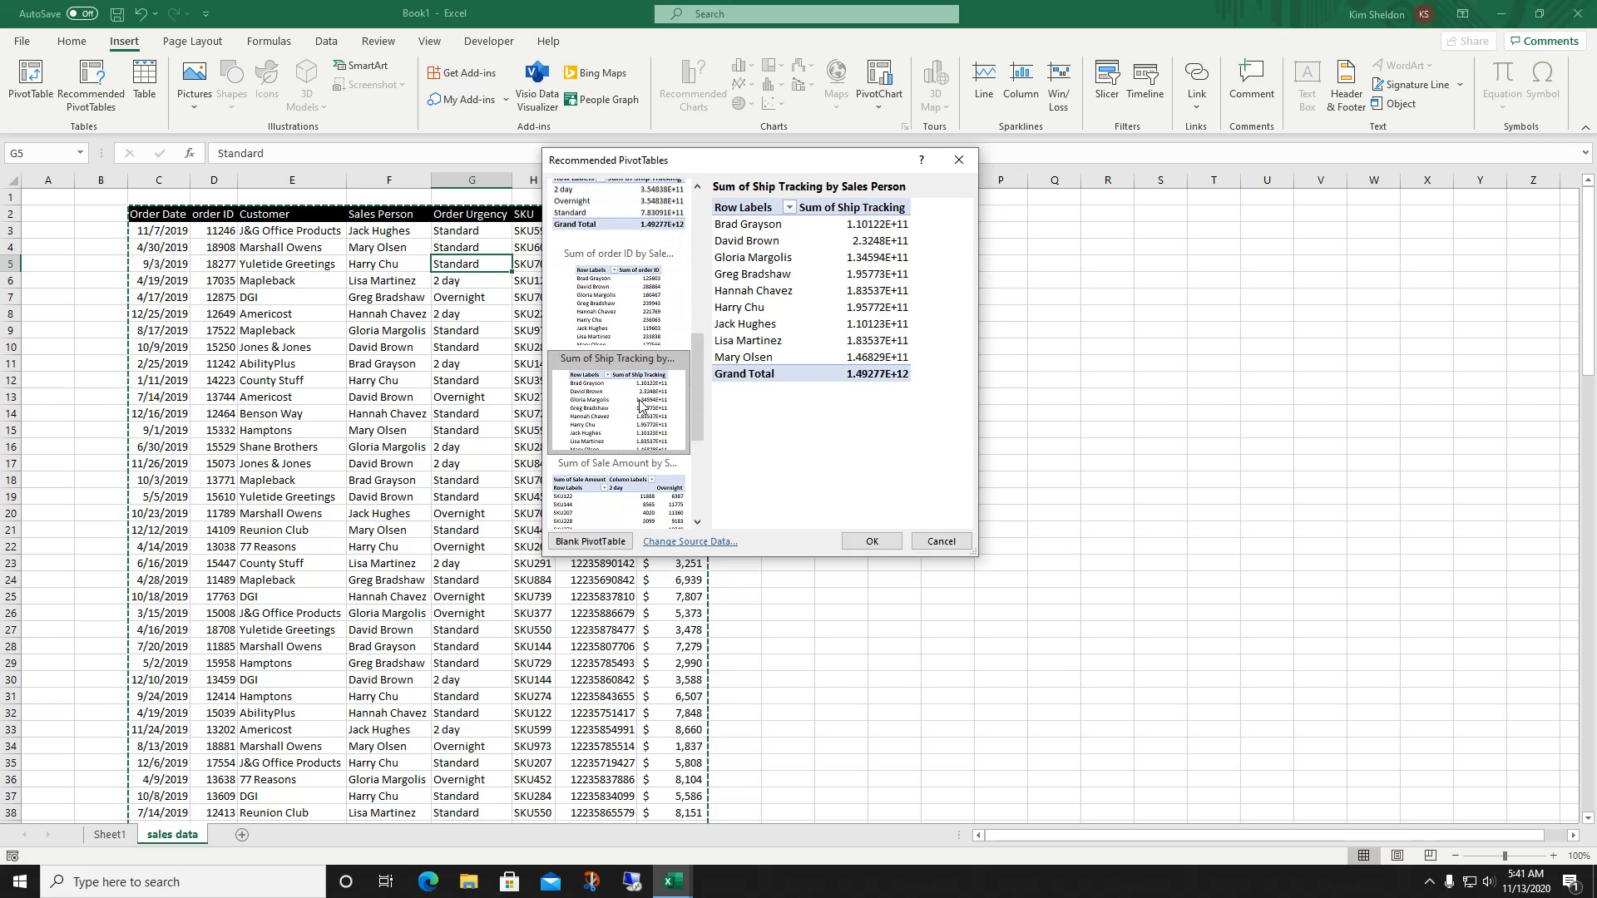
scroll(697, 377, "down", 5)
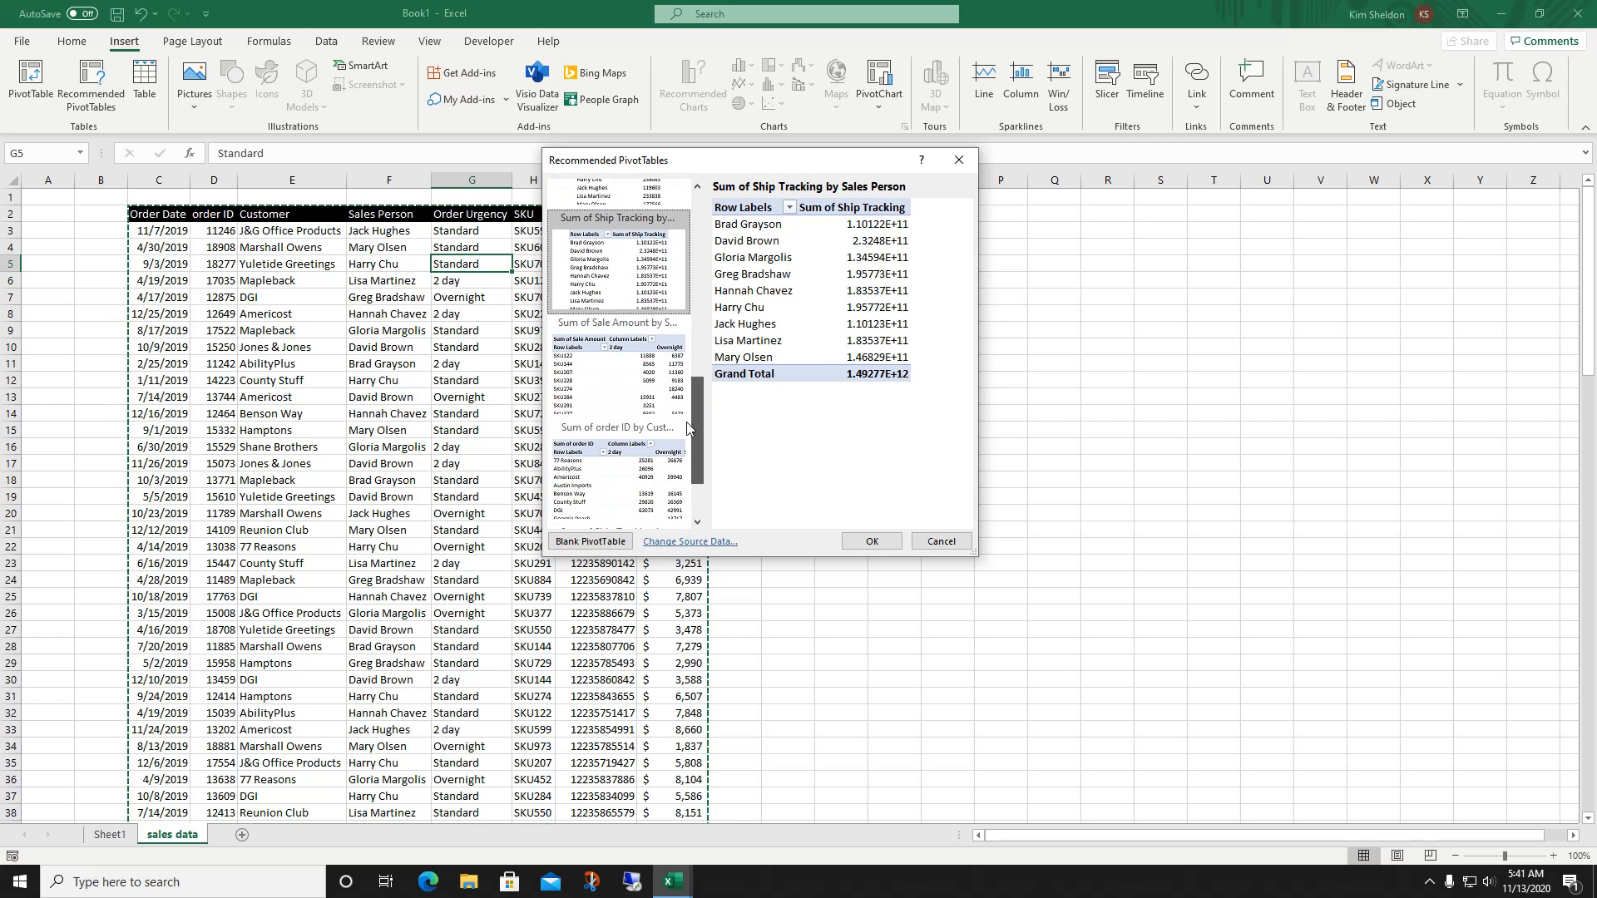
Preview Sale Amount by SKU and the two Customer suggestions in an enlarged dialog, and close it without choosing one.
left_click(618, 384)
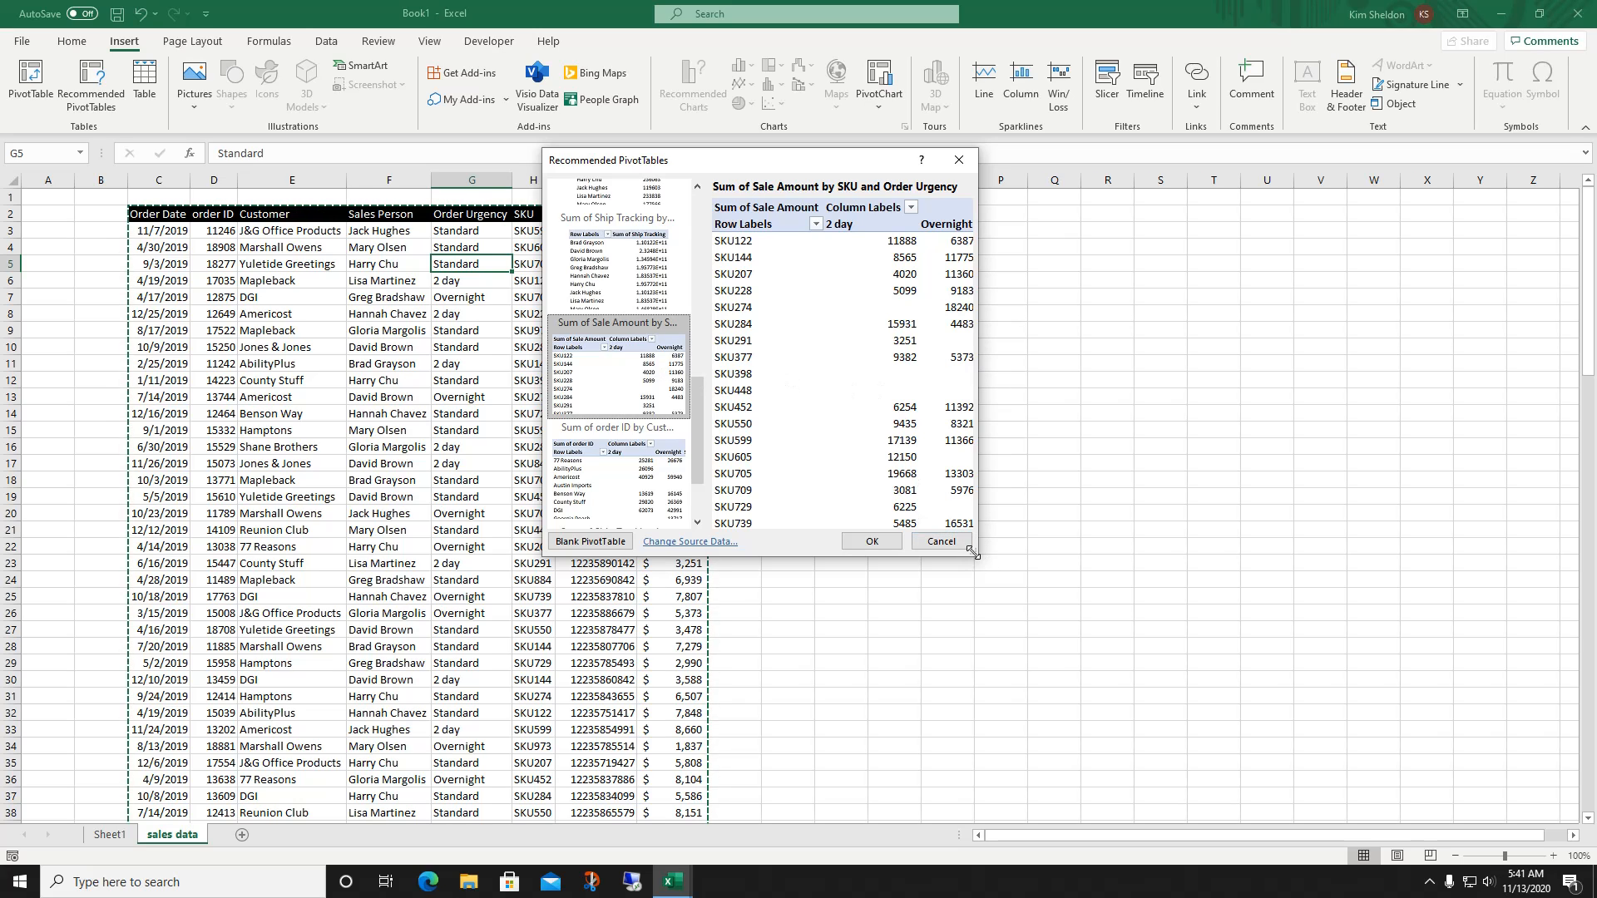
left_click_drag(987, 561, 1276, 687)
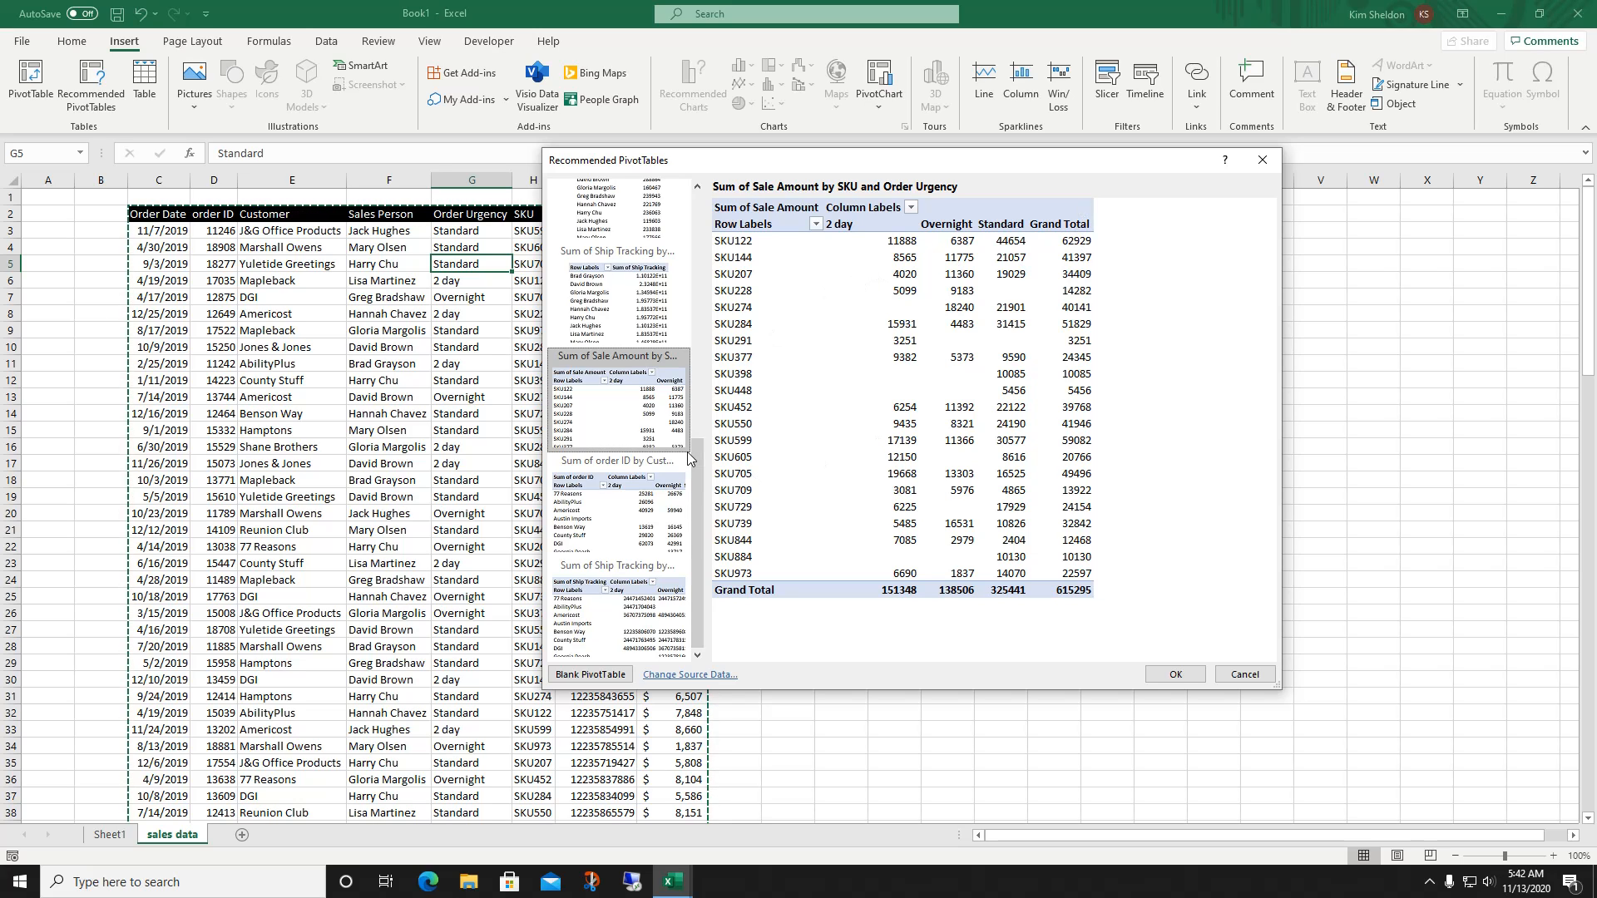
left_click(666, 493)
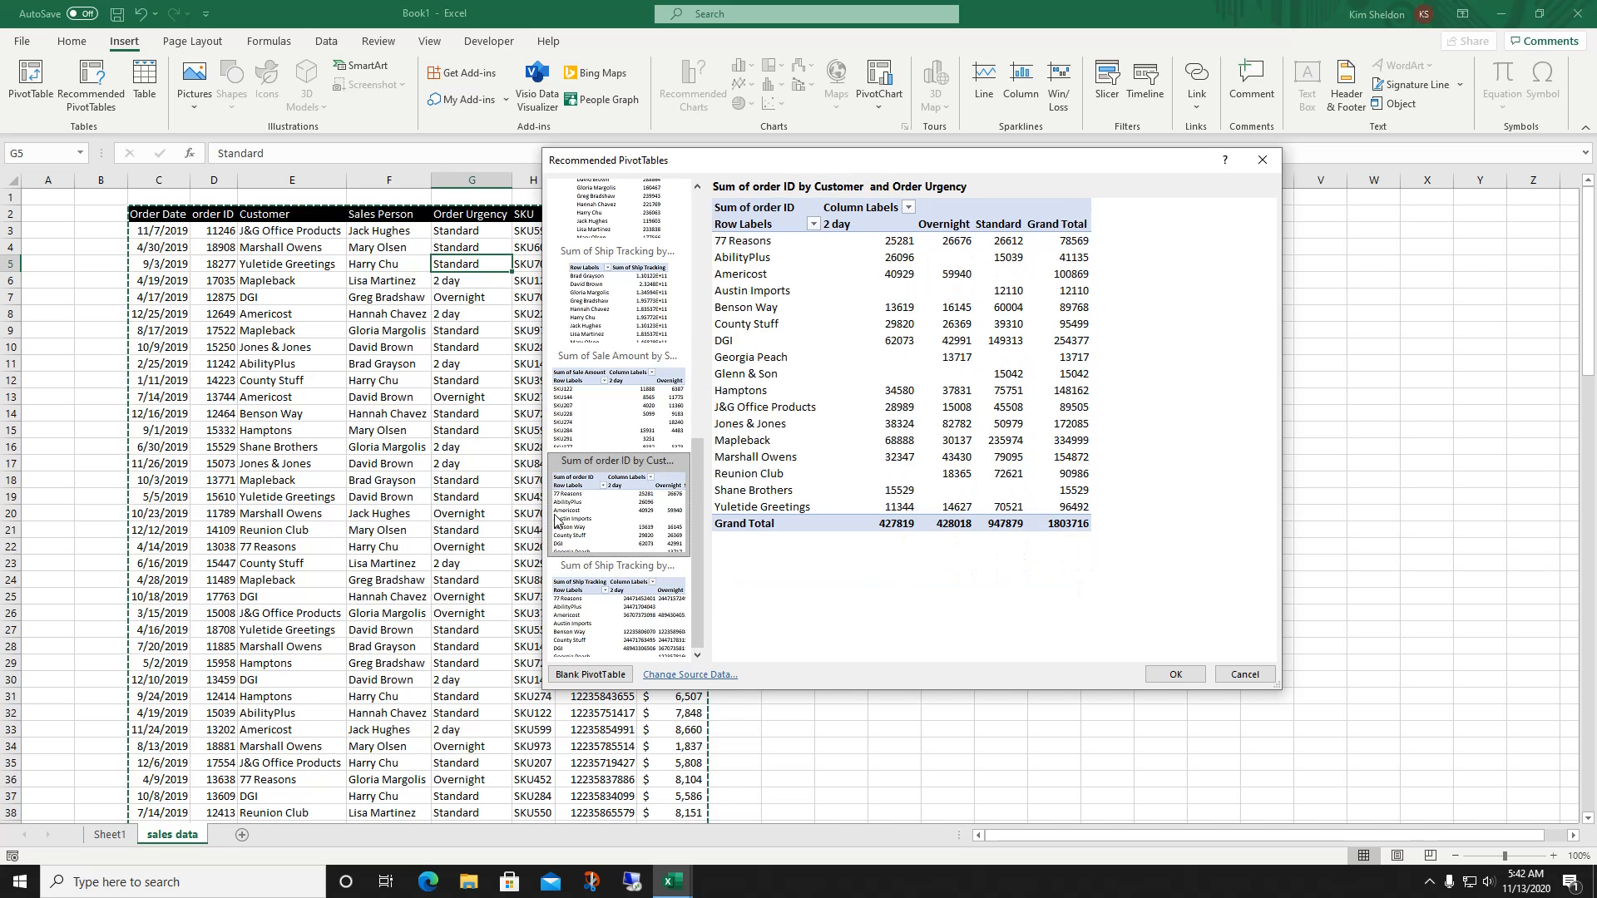
left_click(623, 596)
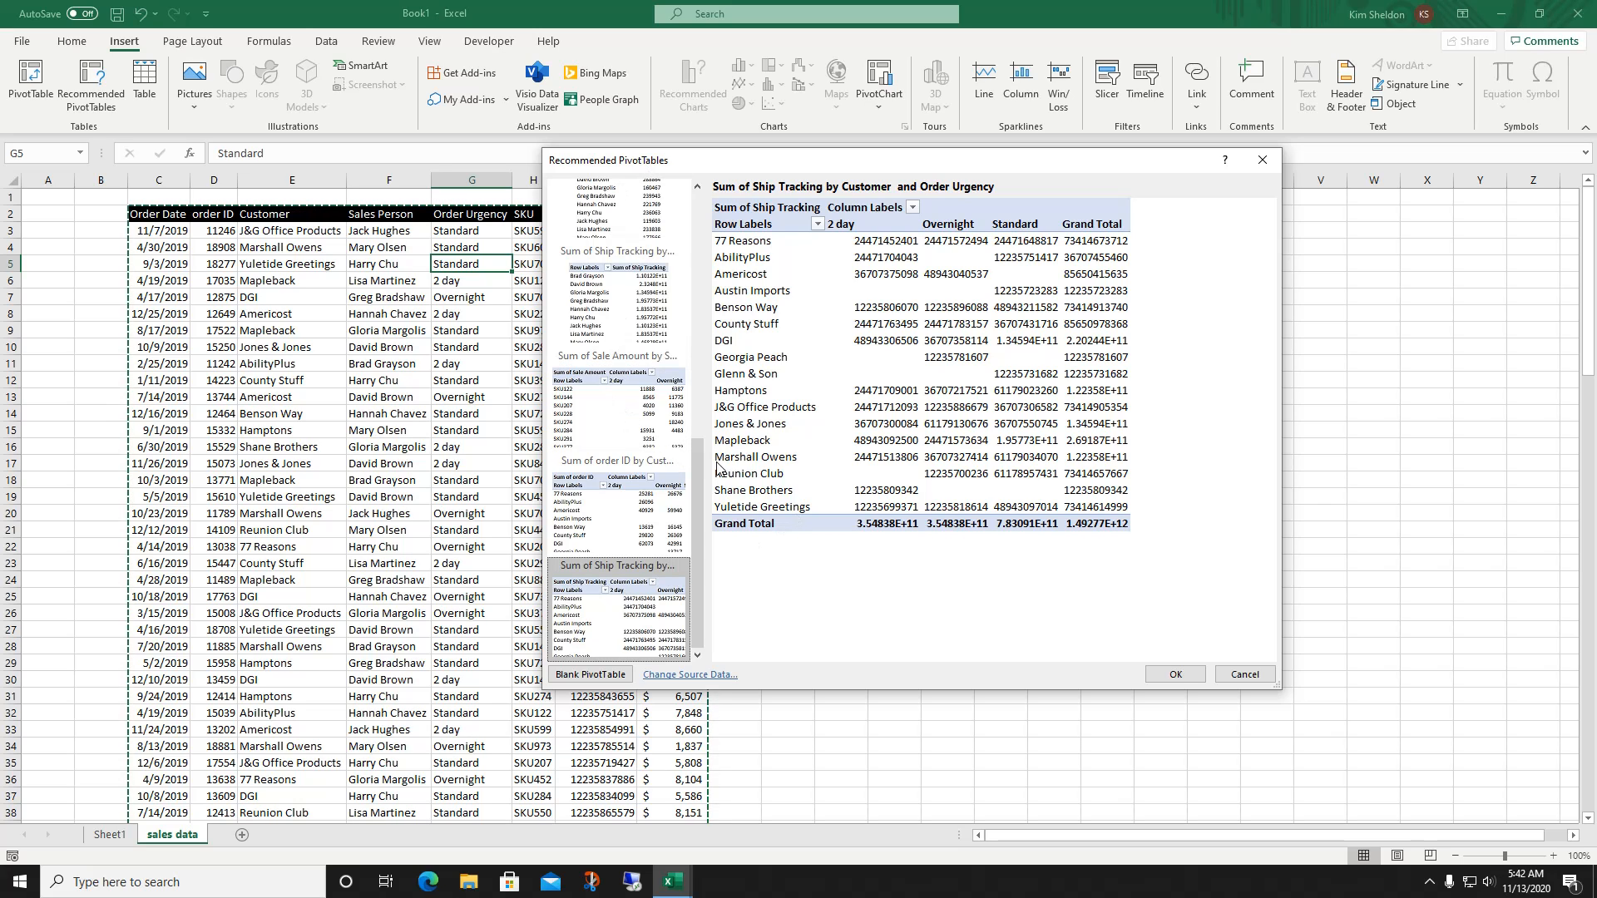
left_click_drag(698, 542, 697, 298)
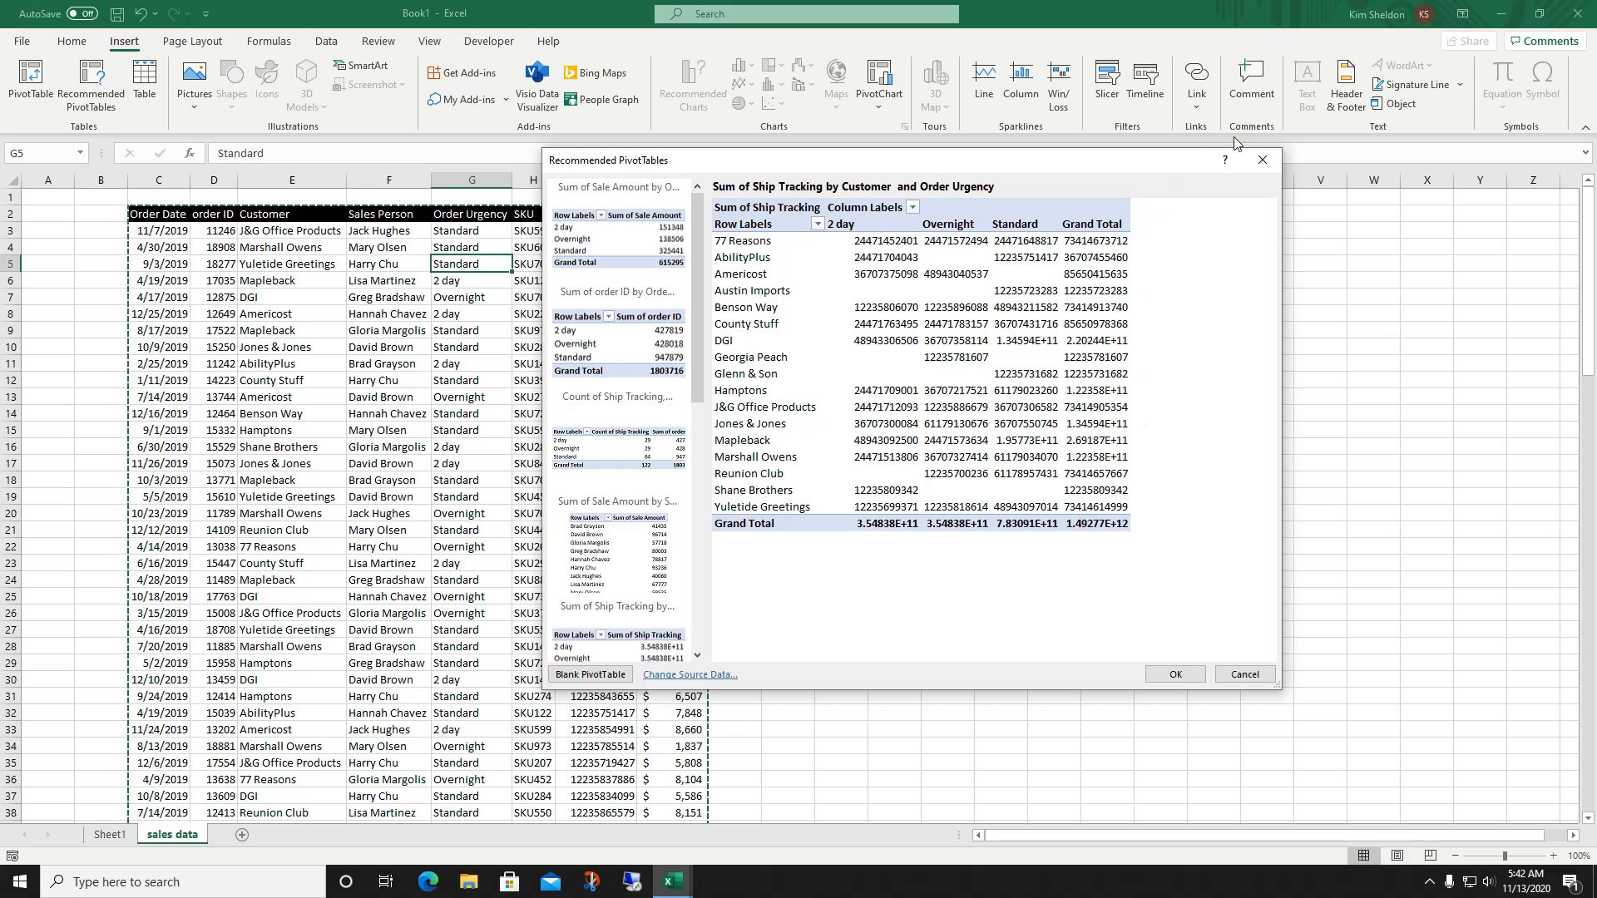
left_click(1273, 161)
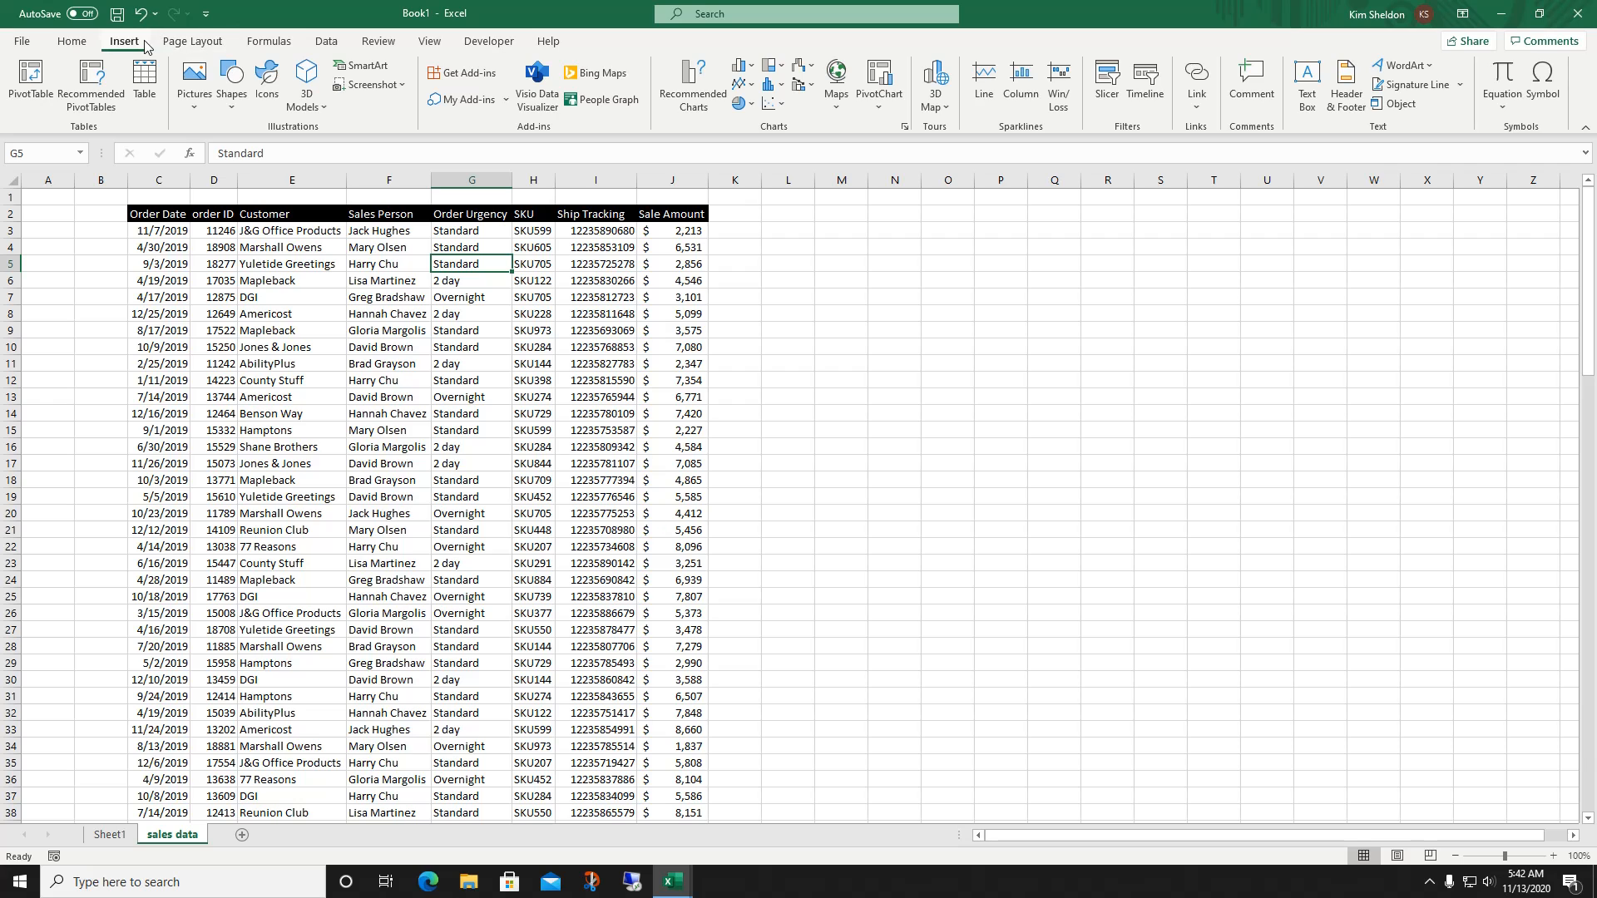
Create a blank PivotTable from 'sales data'!$C$2:$J$124 on the existing worksheet at cell M10.
left_click(19, 88)
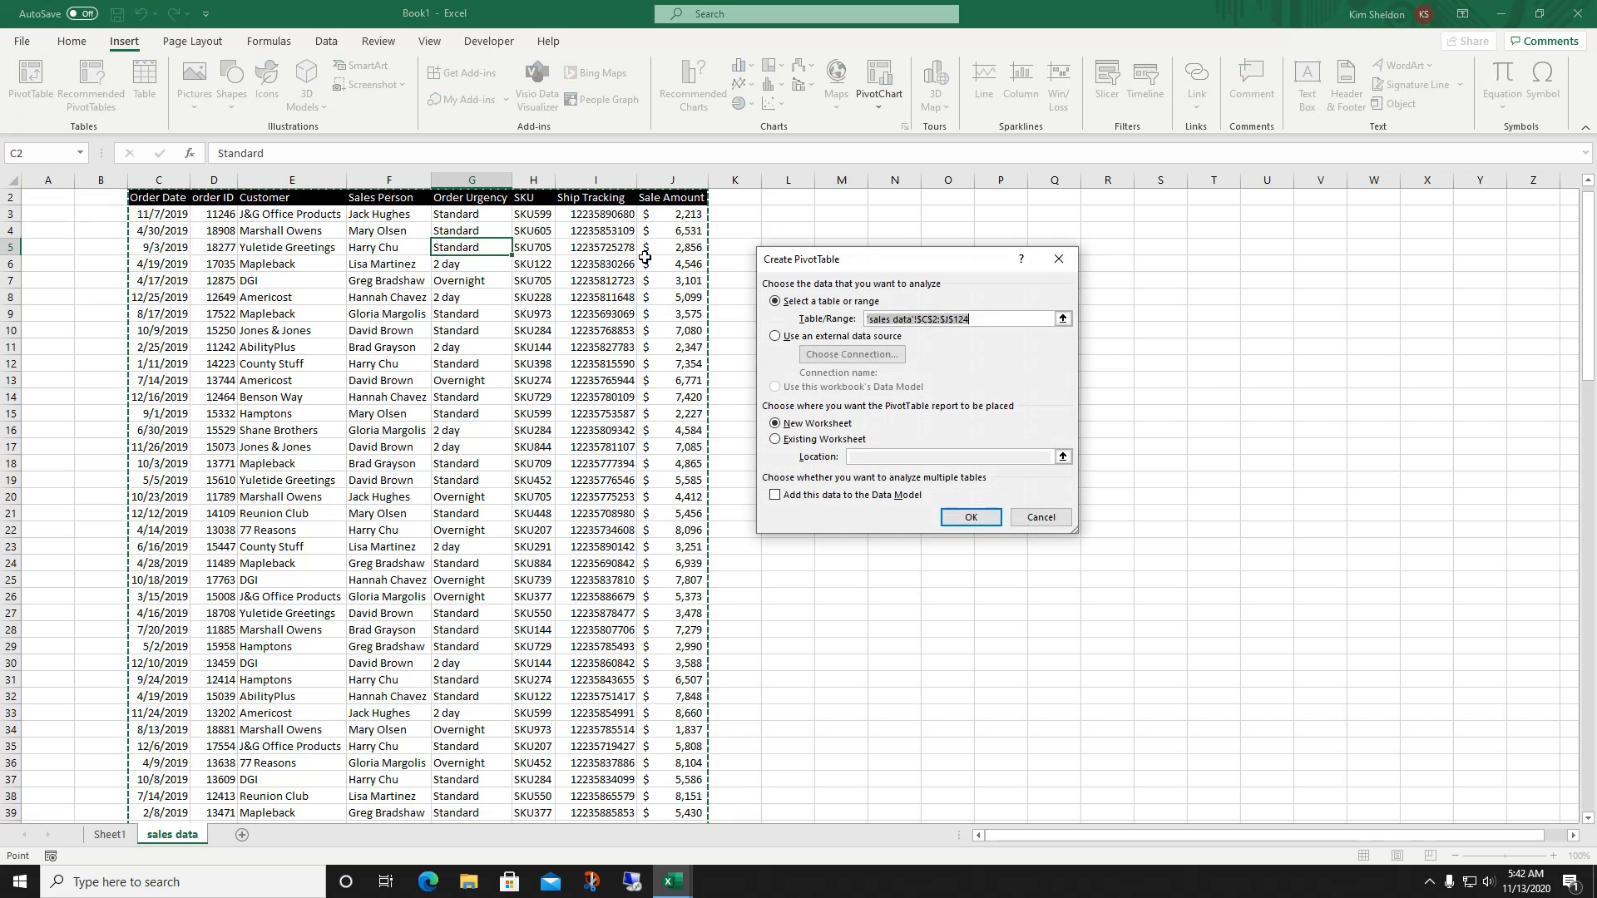
left_click(822, 441)
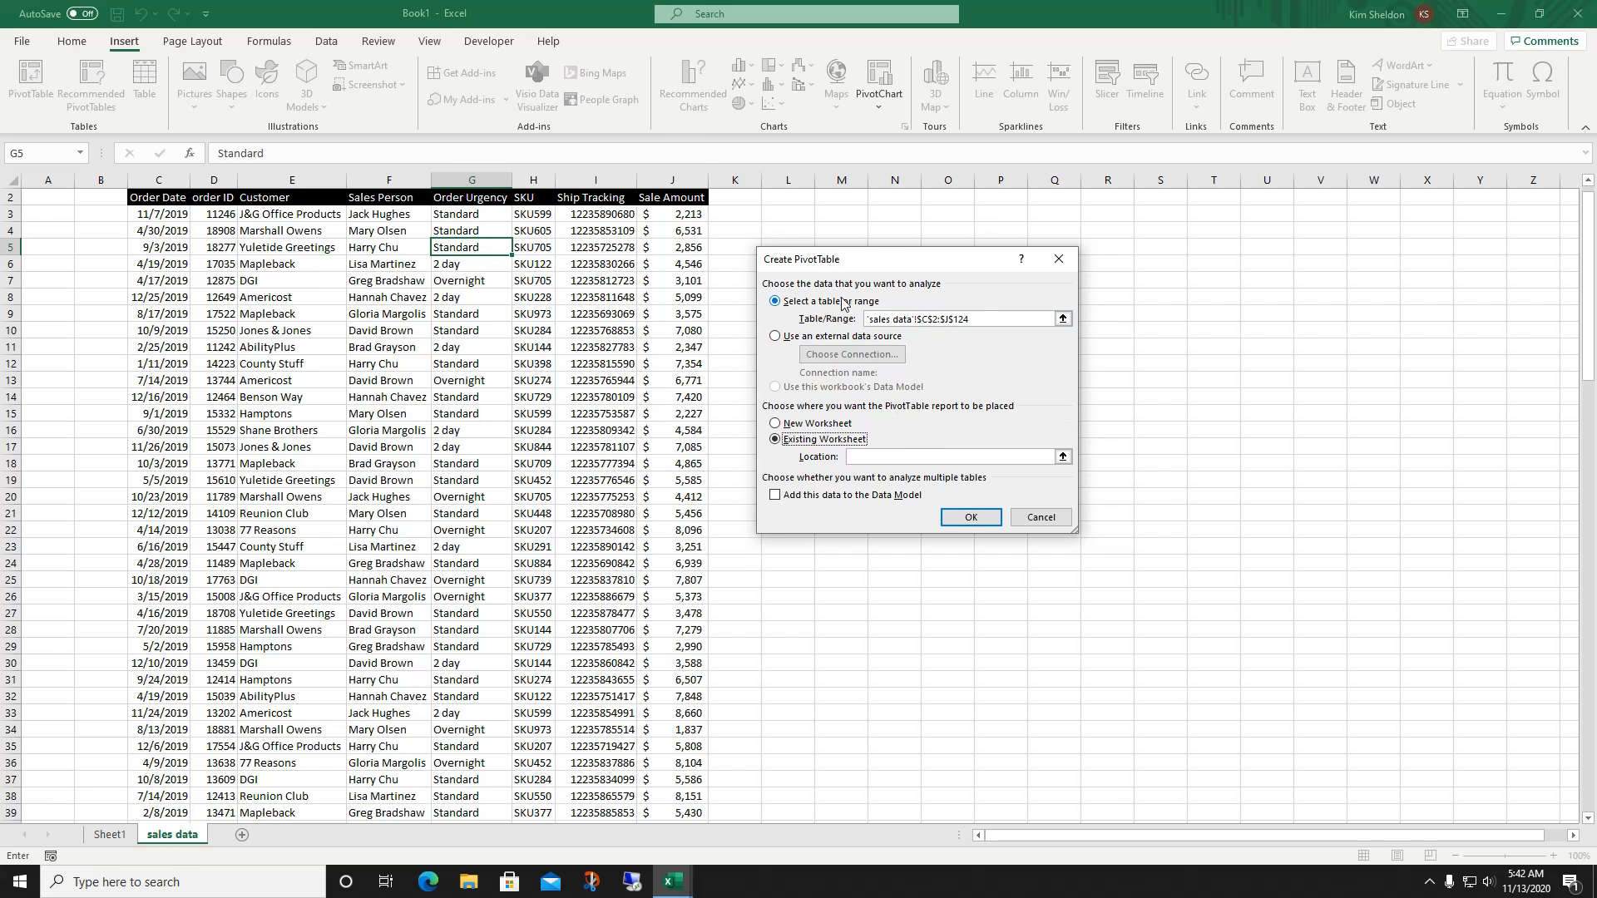
left_click(965, 519)
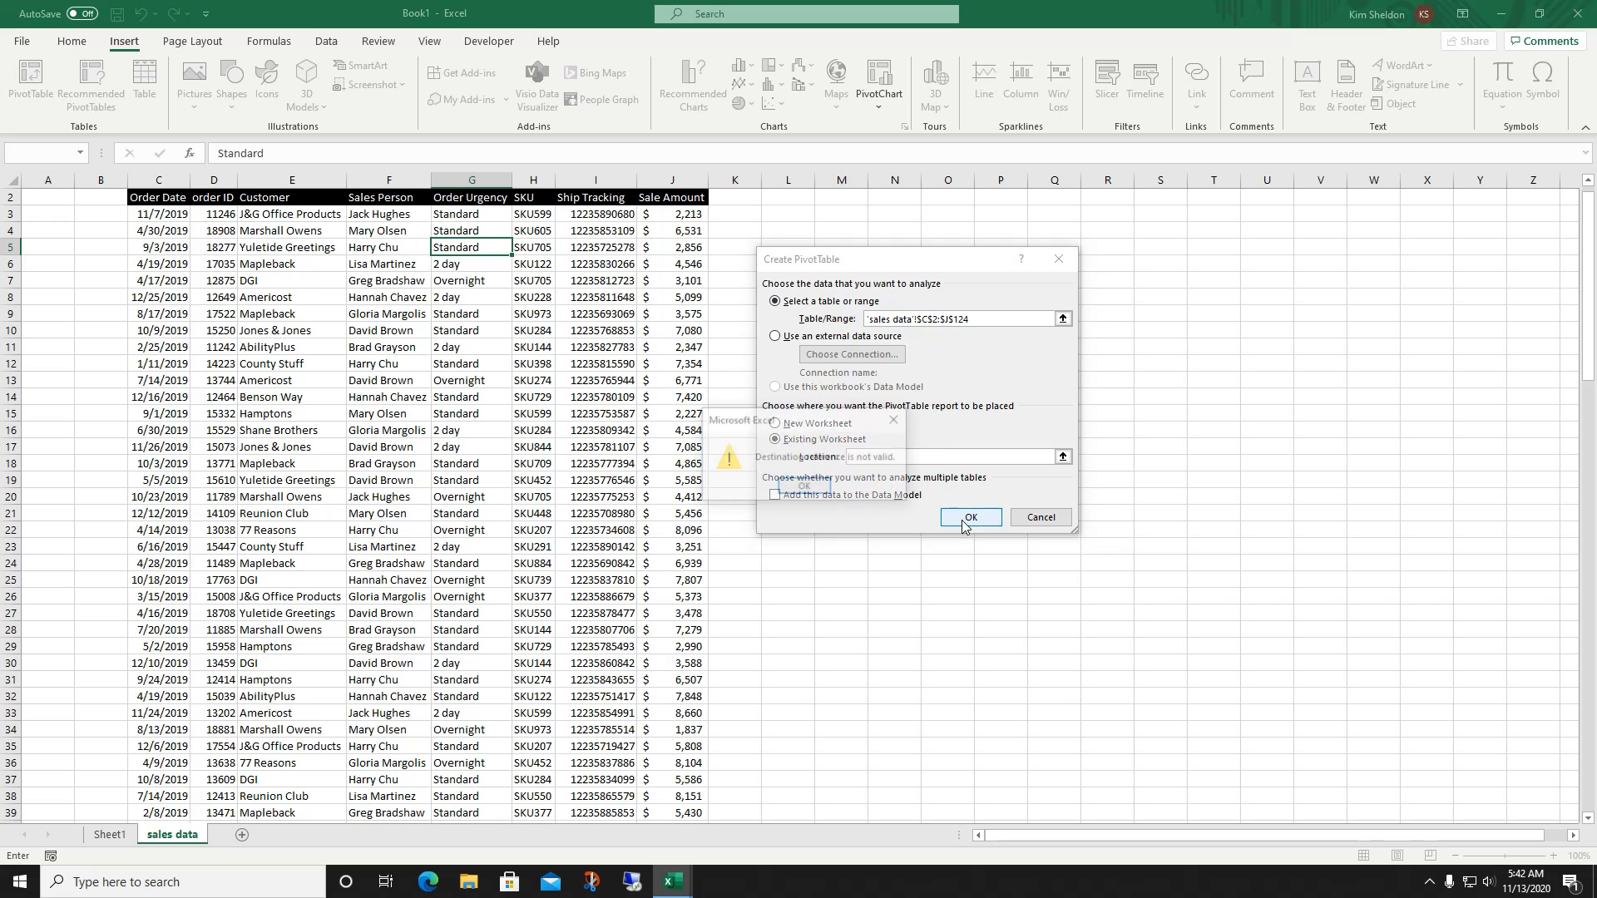
left_click(805, 489)
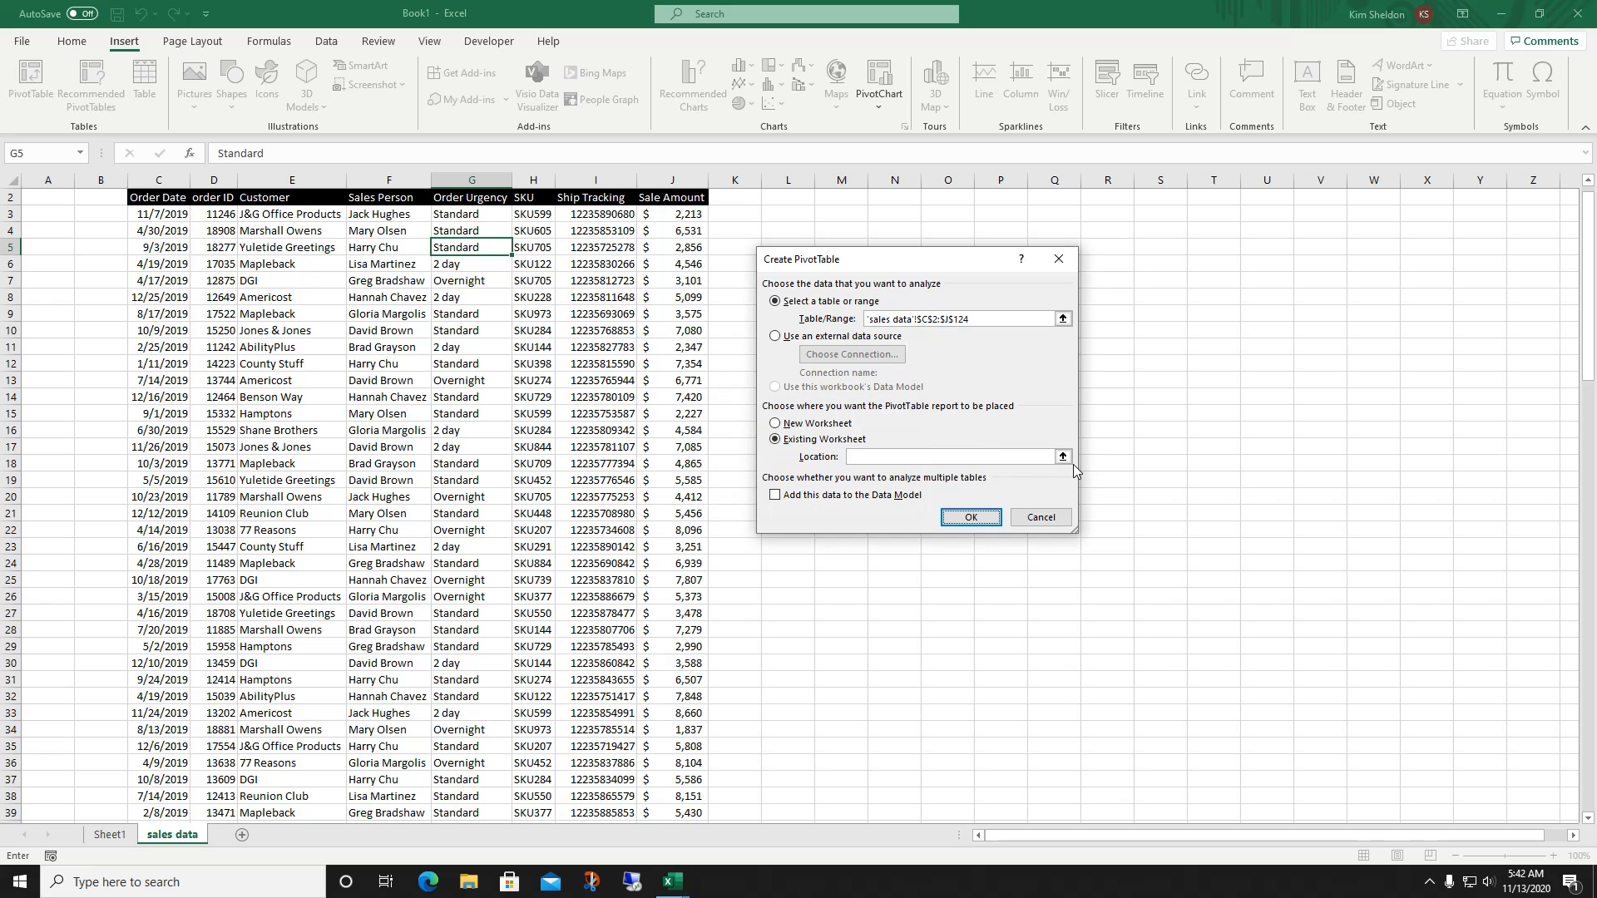
left_click(1063, 458)
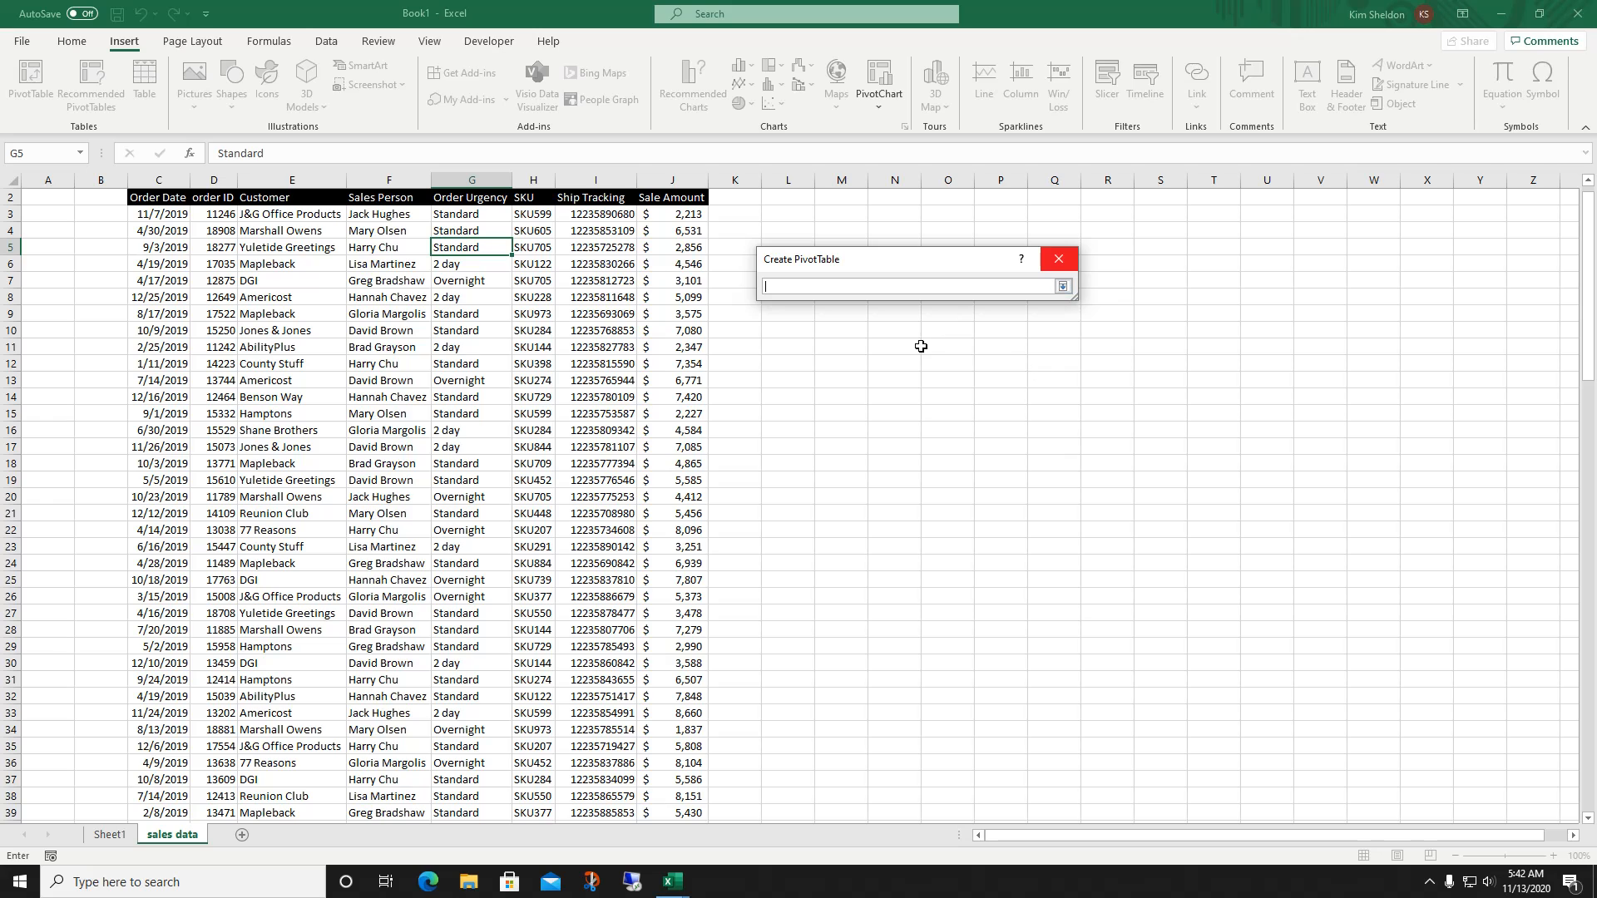
left_click(832, 333)
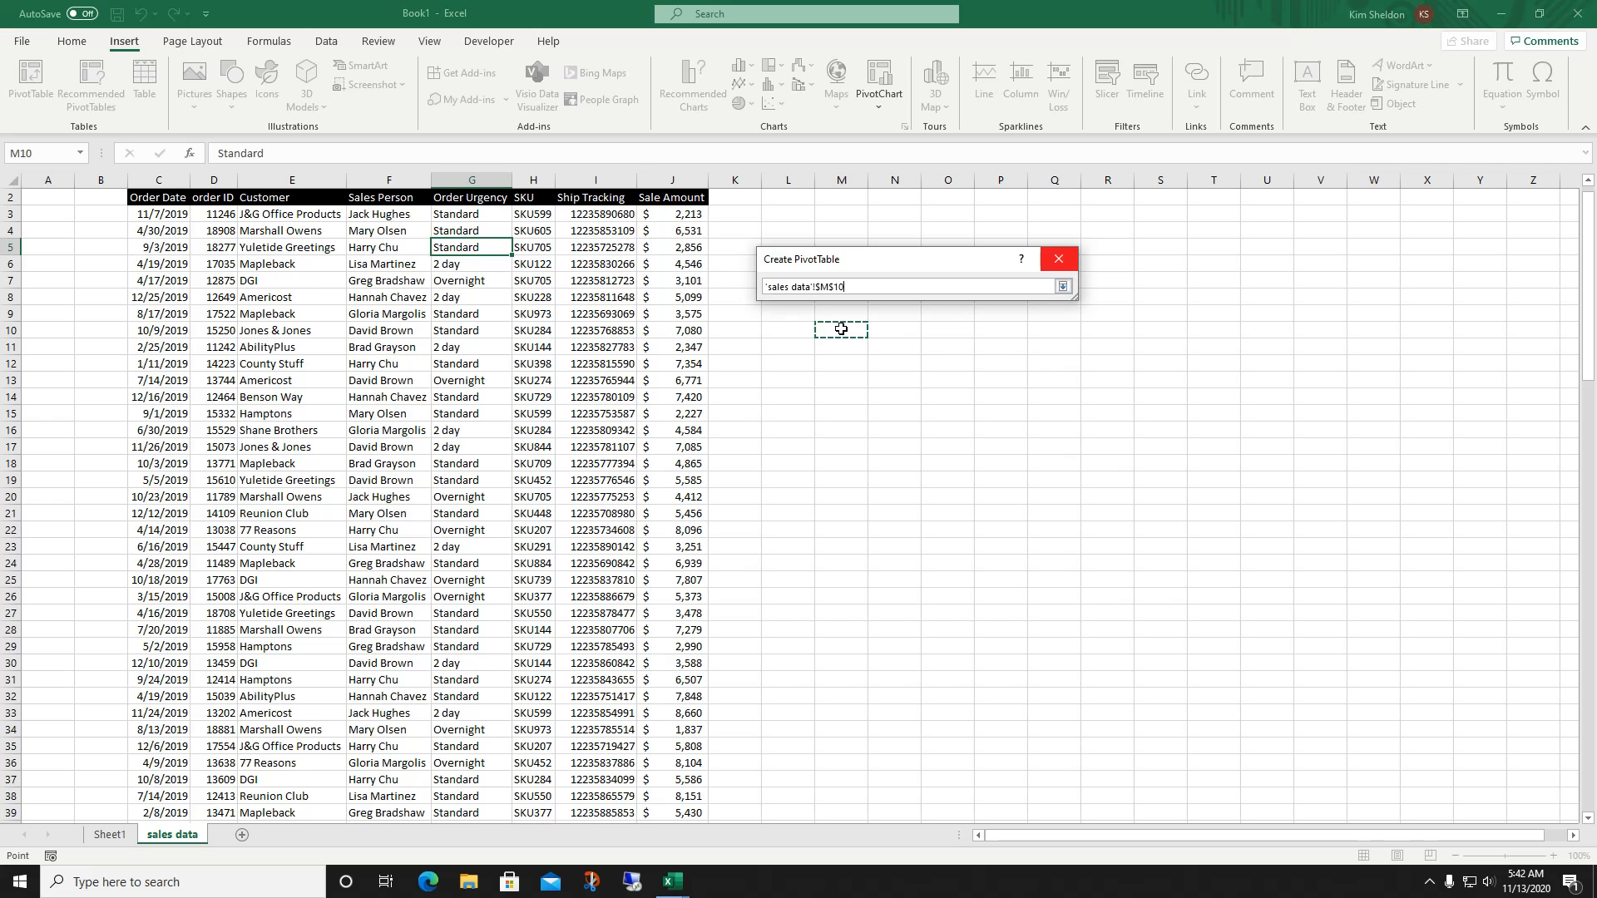
left_click(1062, 287)
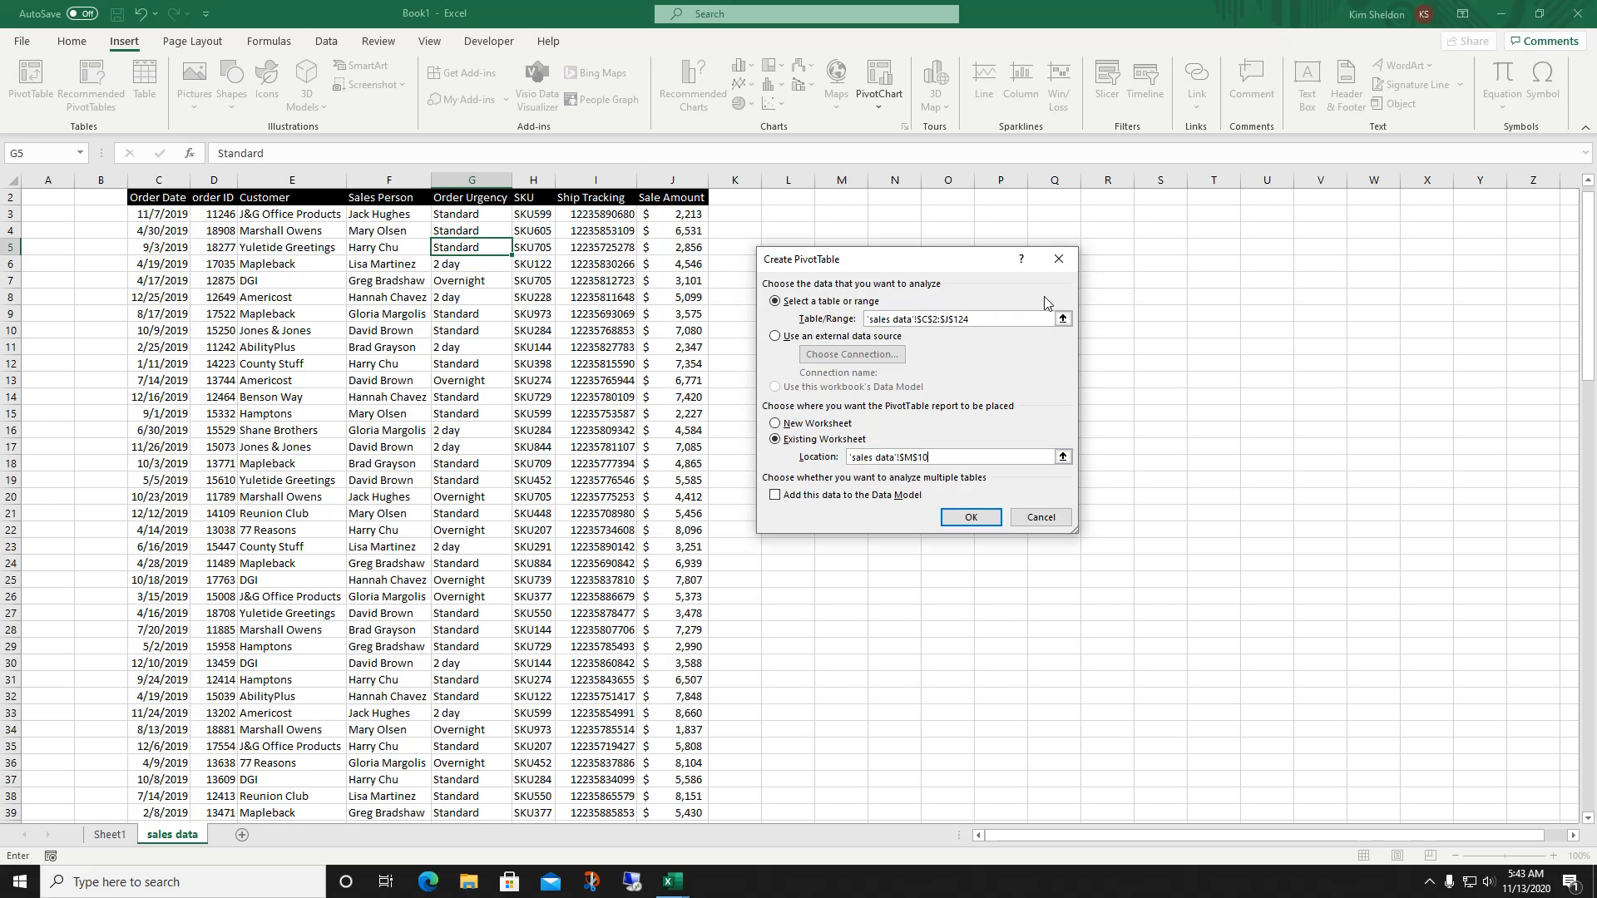
left_click(972, 518)
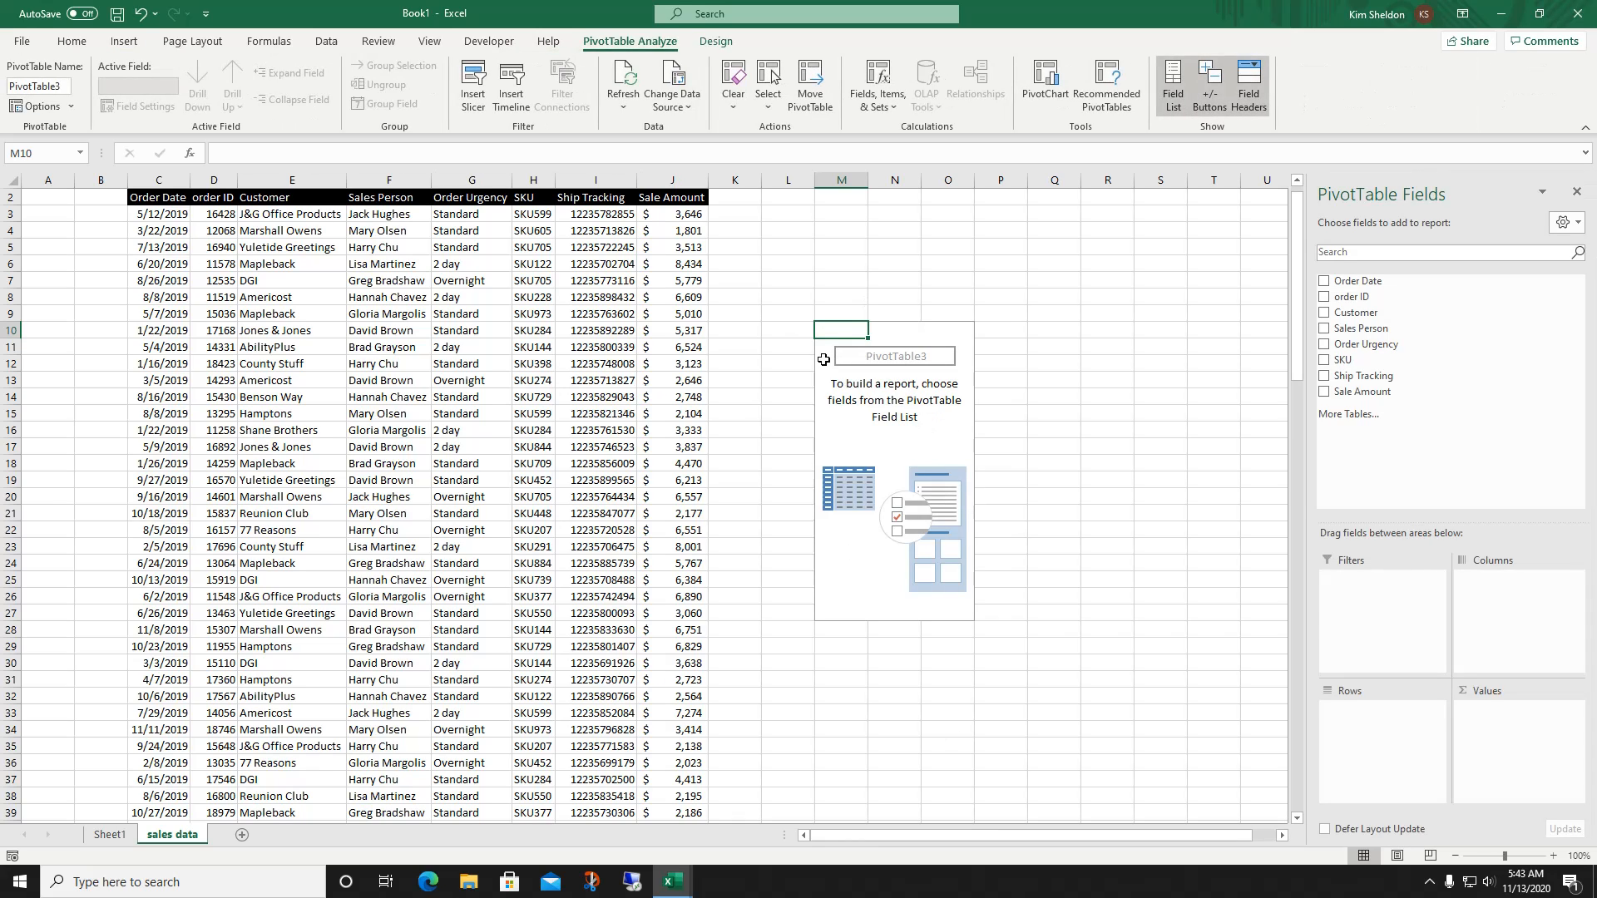
Add Sale Amount to the PivotTable's Values, and Sales Person and Order Date to its Rows.
left_click(895, 332)
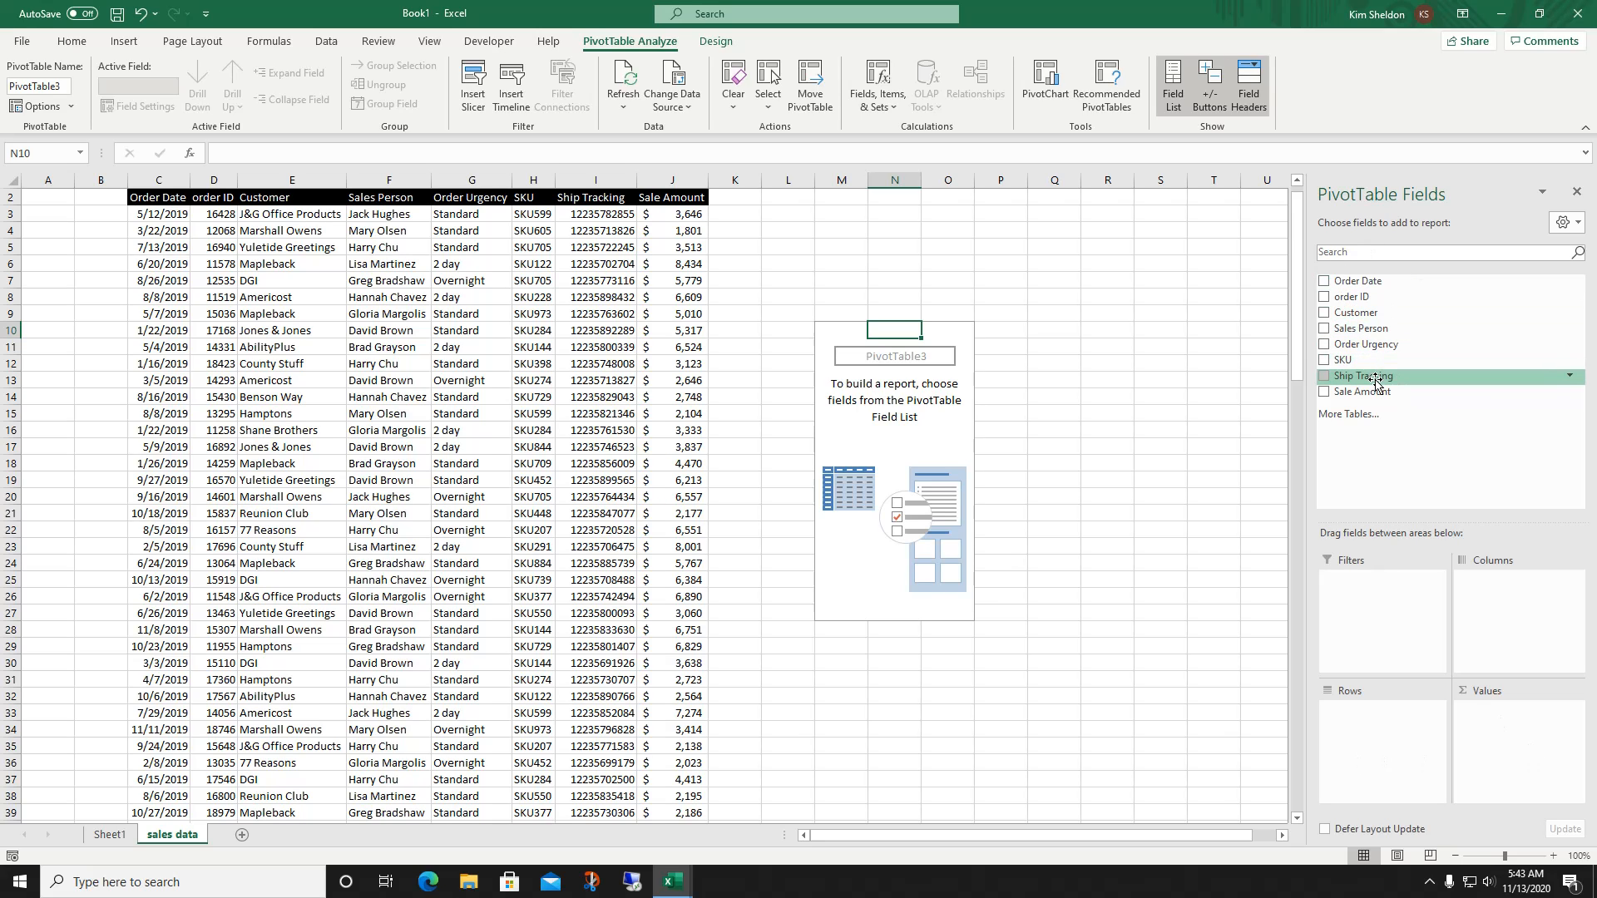
left_click_drag(1374, 393, 1519, 729)
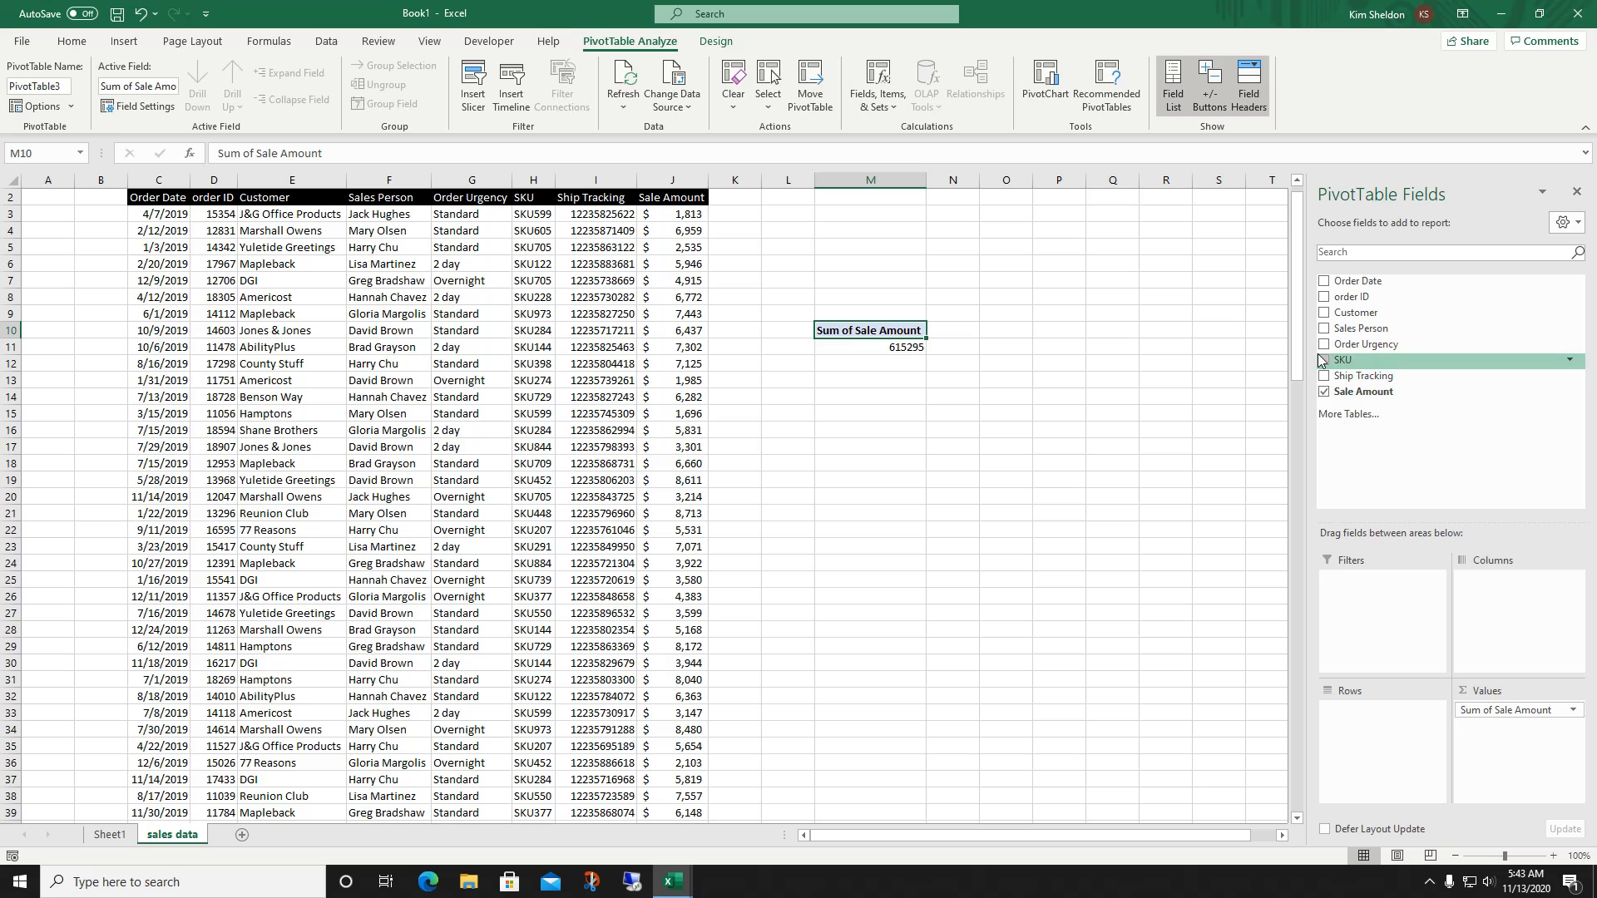
left_click_drag(1332, 333, 1358, 720)
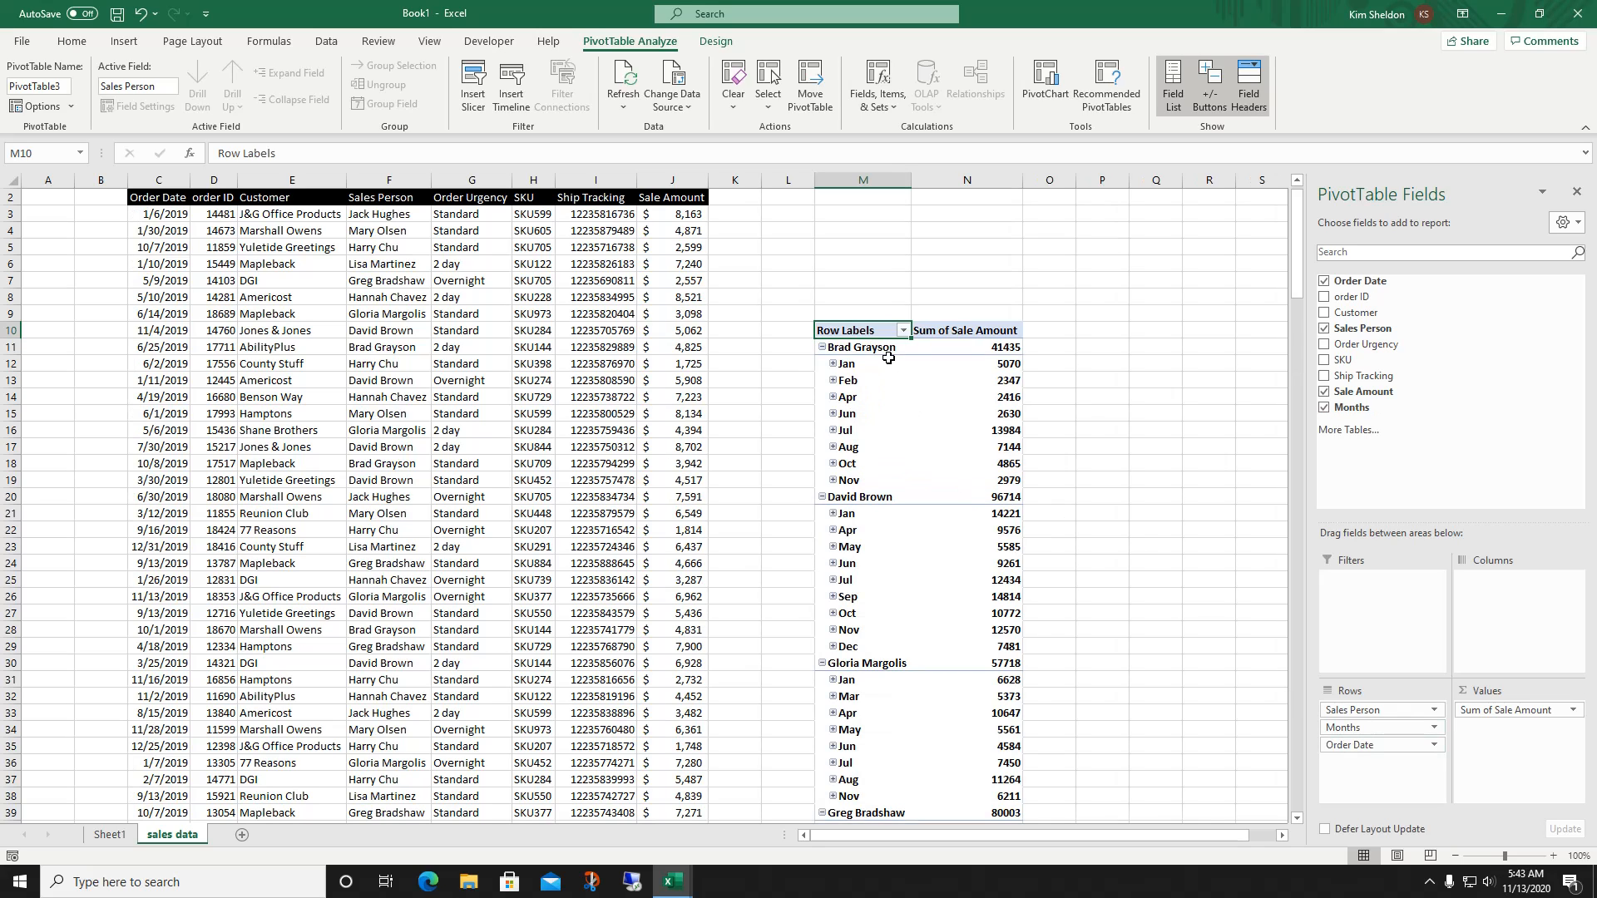
Move Order Date and Months from Rows to Columns, with Months below Order Date, and review the date columns.
left_click_drag(1373, 745, 1537, 636)
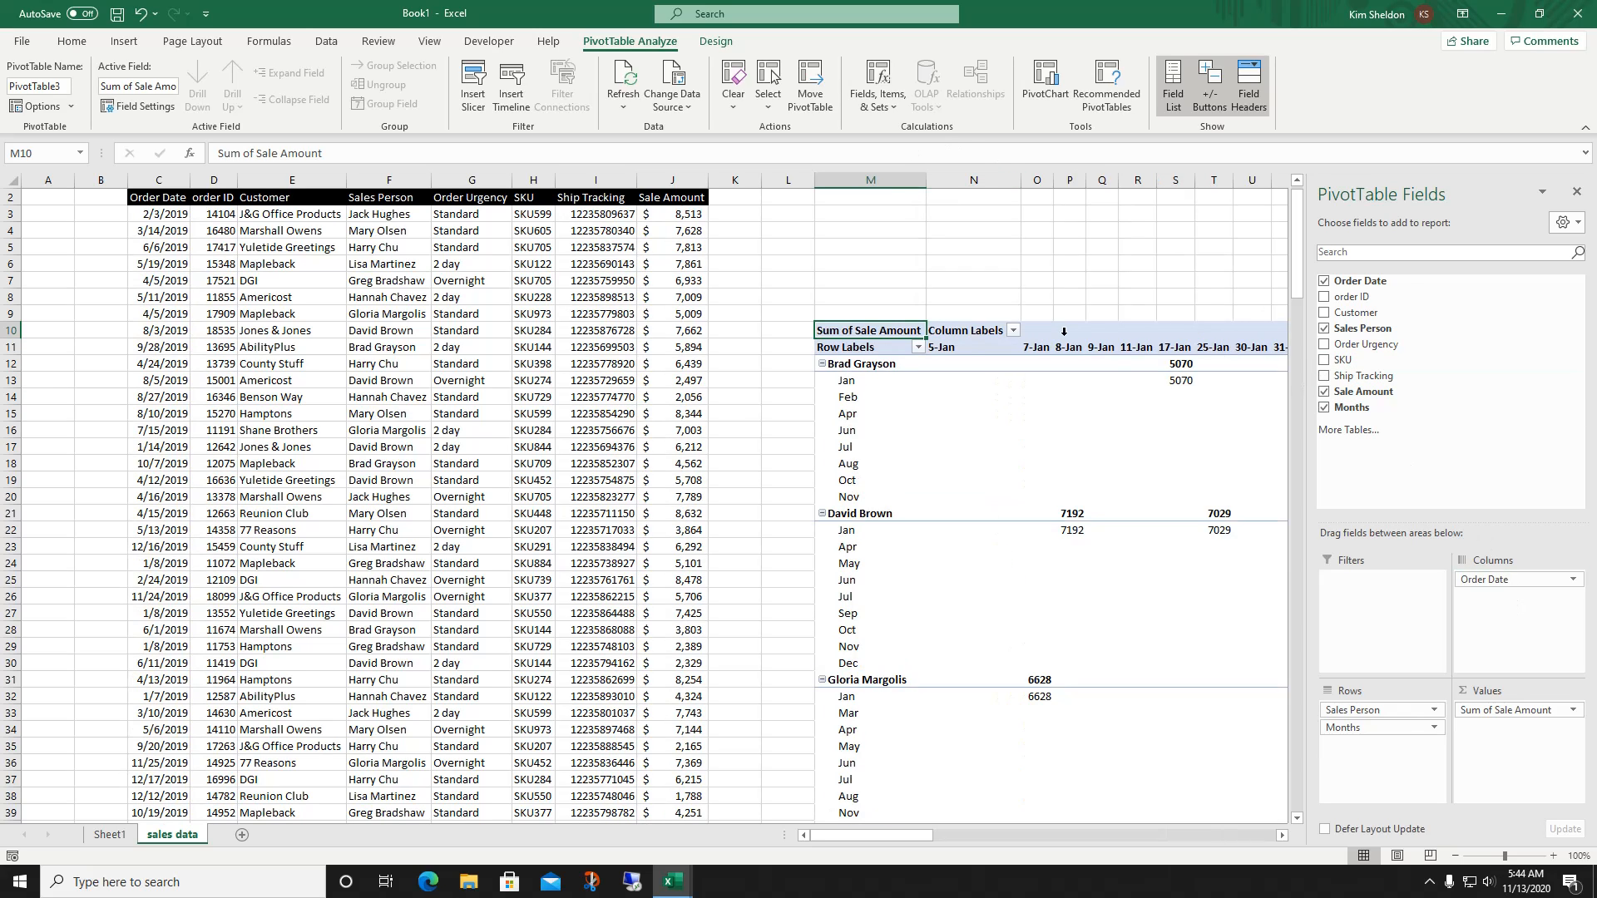
left_click_drag(1064, 331, 981, 297)
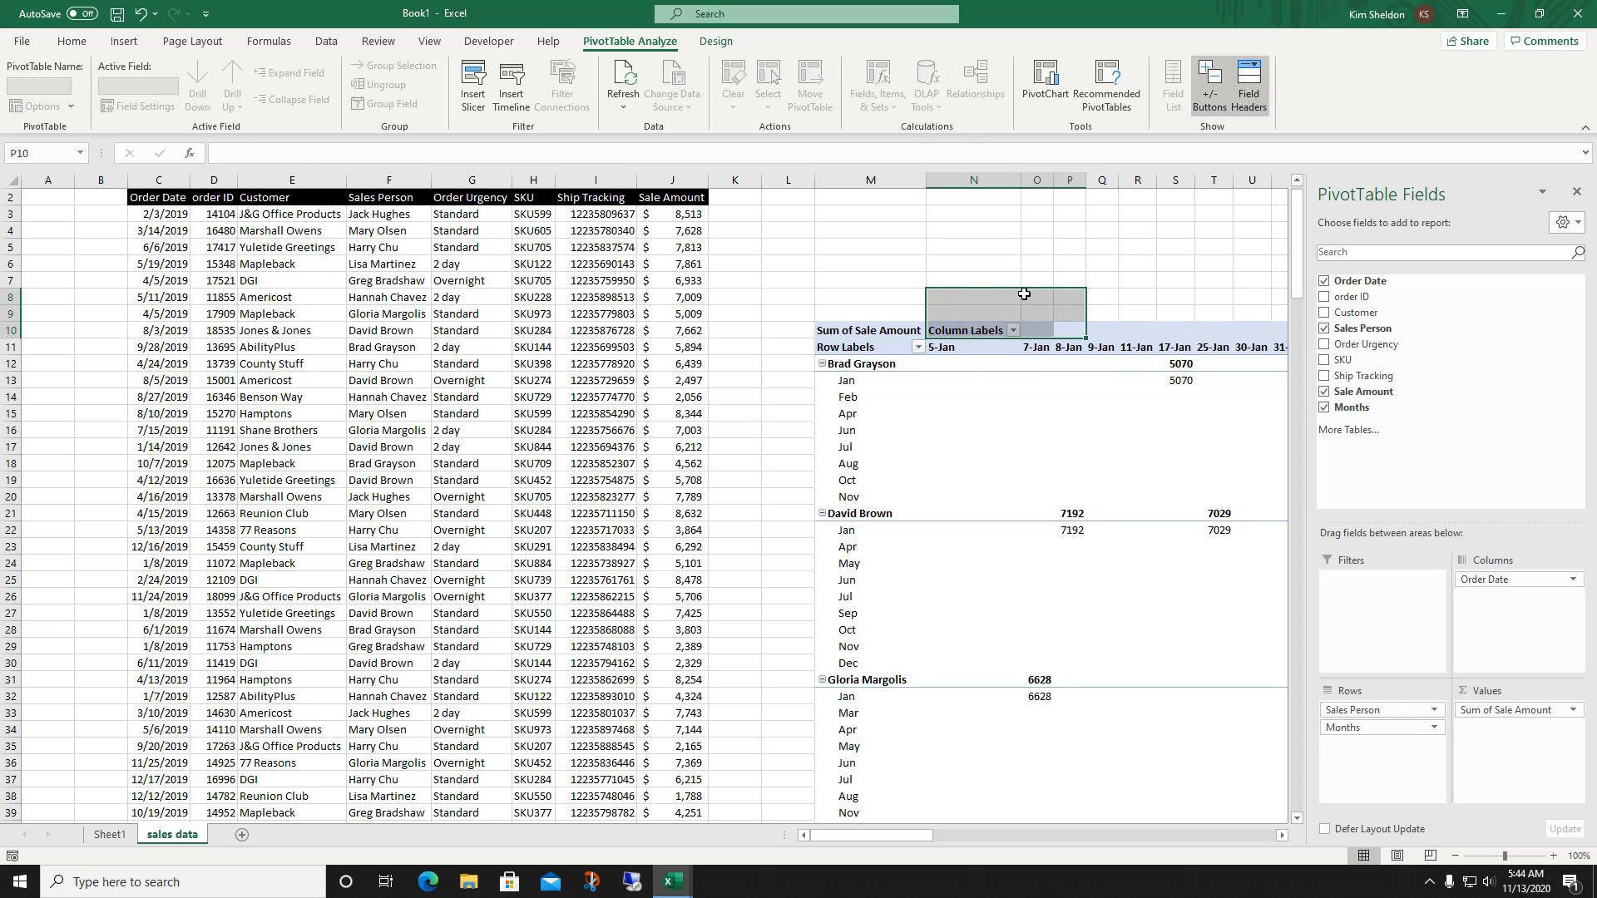
left_click(1117, 333)
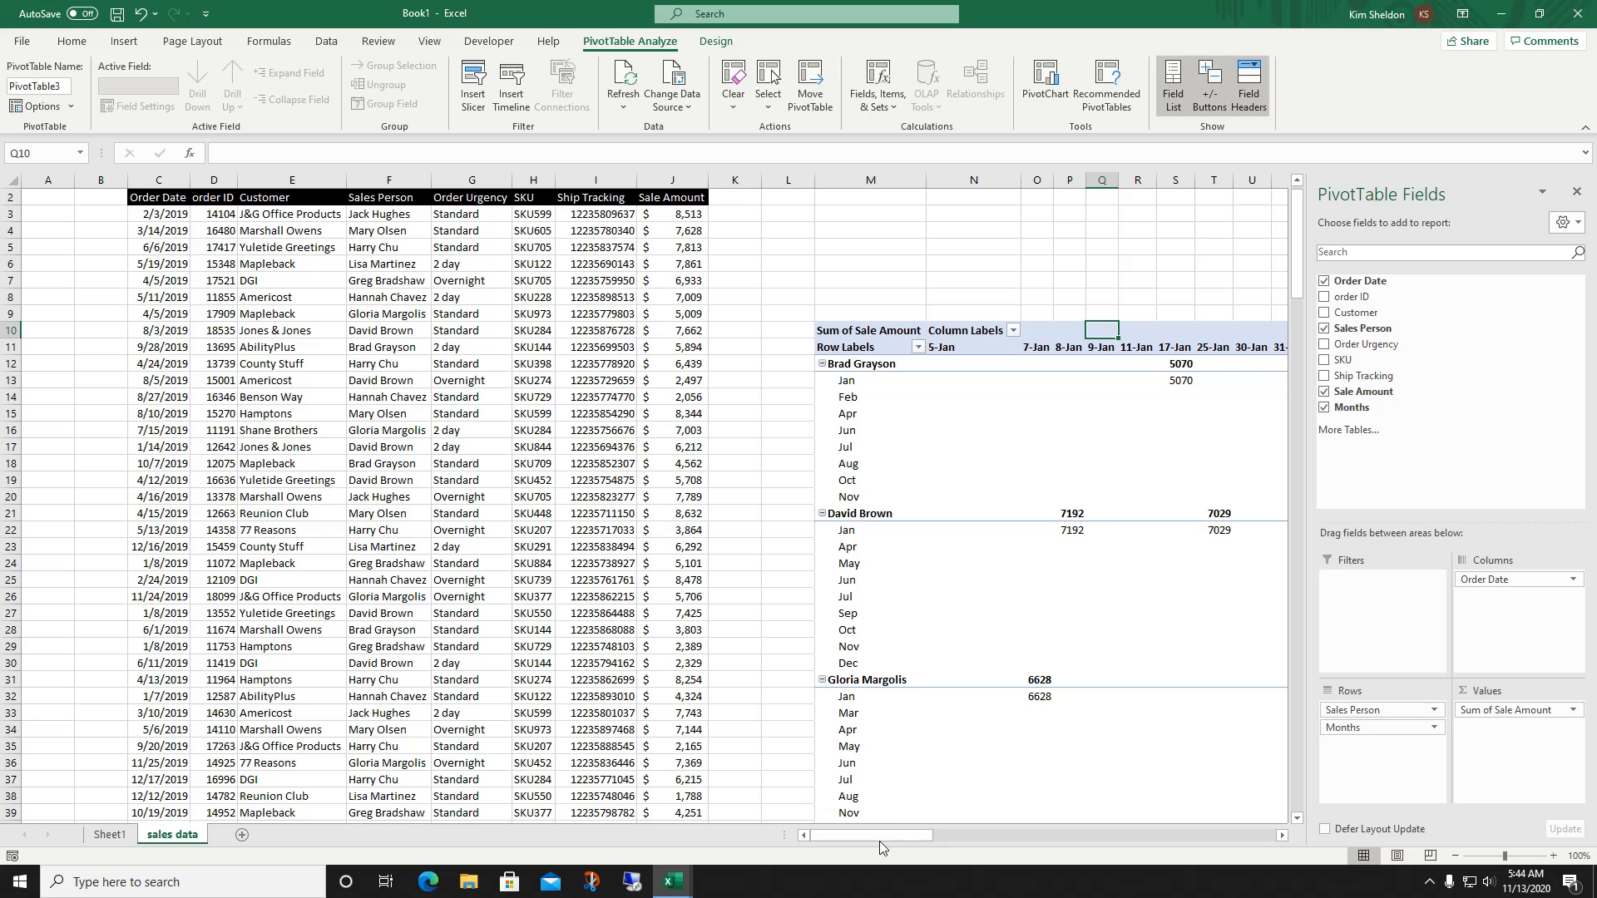
mouse_move(881, 837)
left_mouse_down()
mouse_move(965, 839)
mouse_move(895, 828)
mouse_move(908, 830)
left_mouse_up()
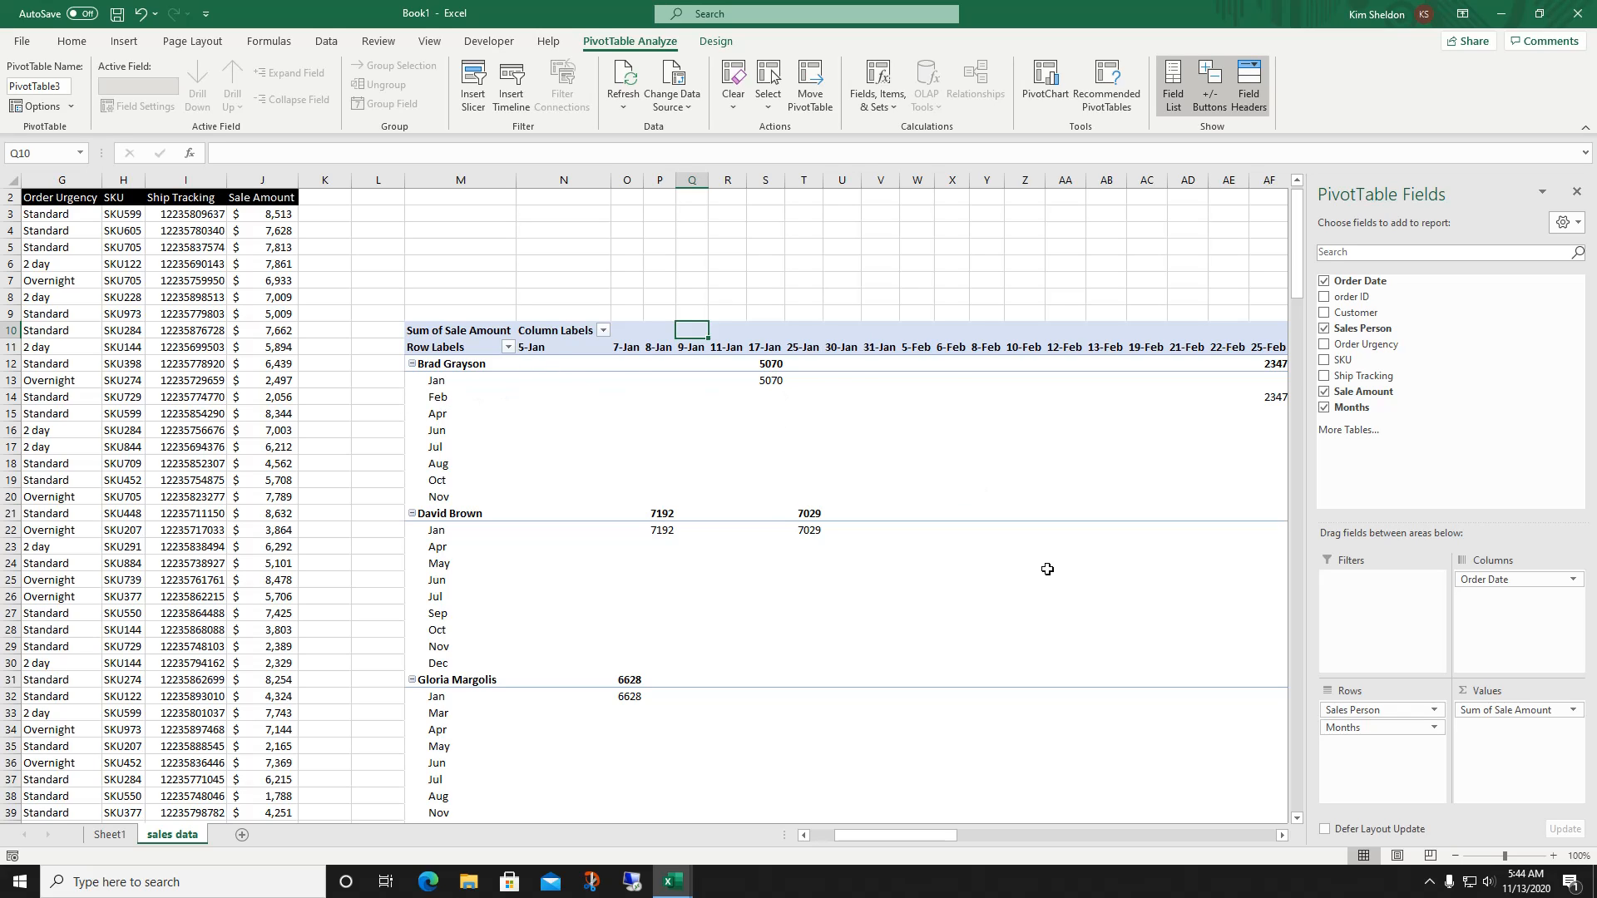
left_click_drag(1364, 729, 1541, 601)
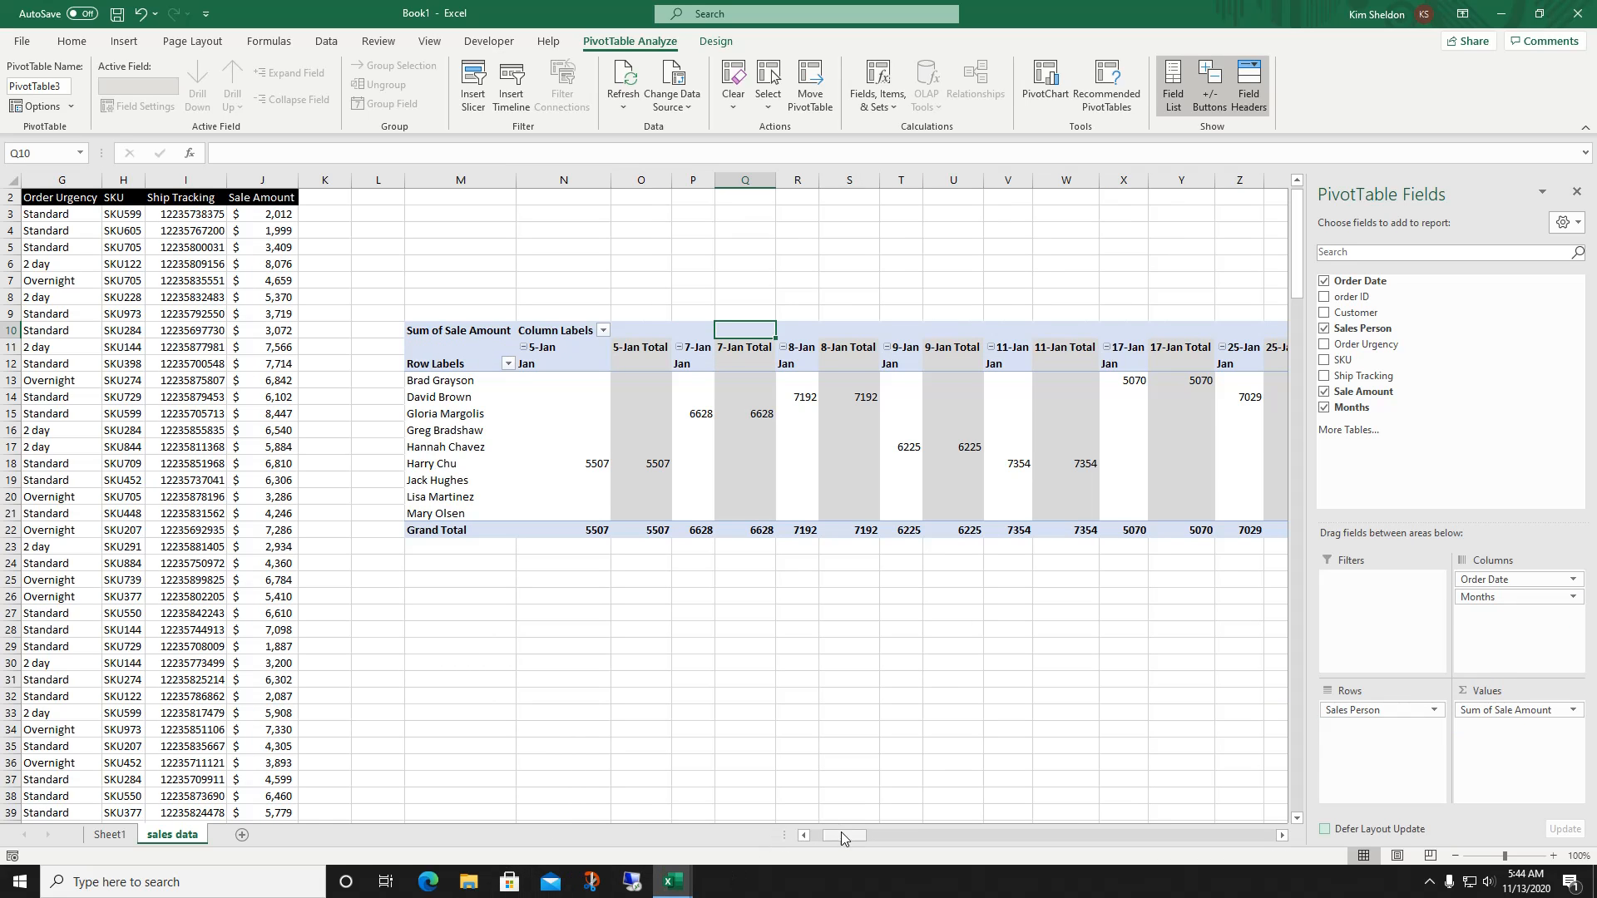
left_click_drag(842, 837, 880, 836)
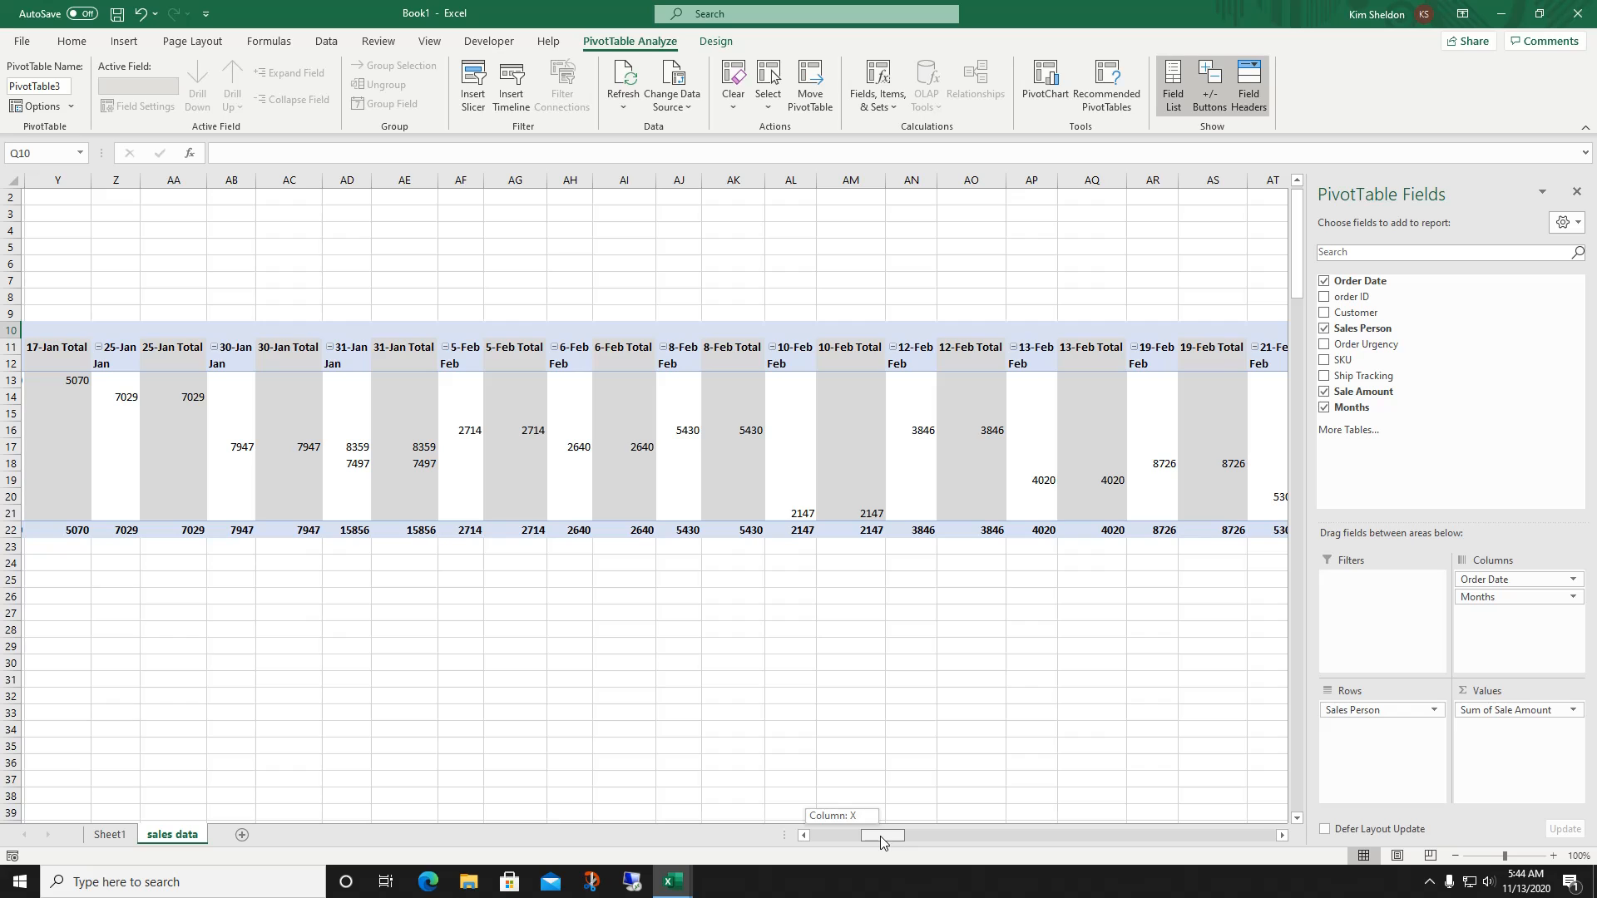
Remove Months from the PivotTable, keep Order Date in Columns, and review the date columns.
left_click_drag(882, 842, 846, 837)
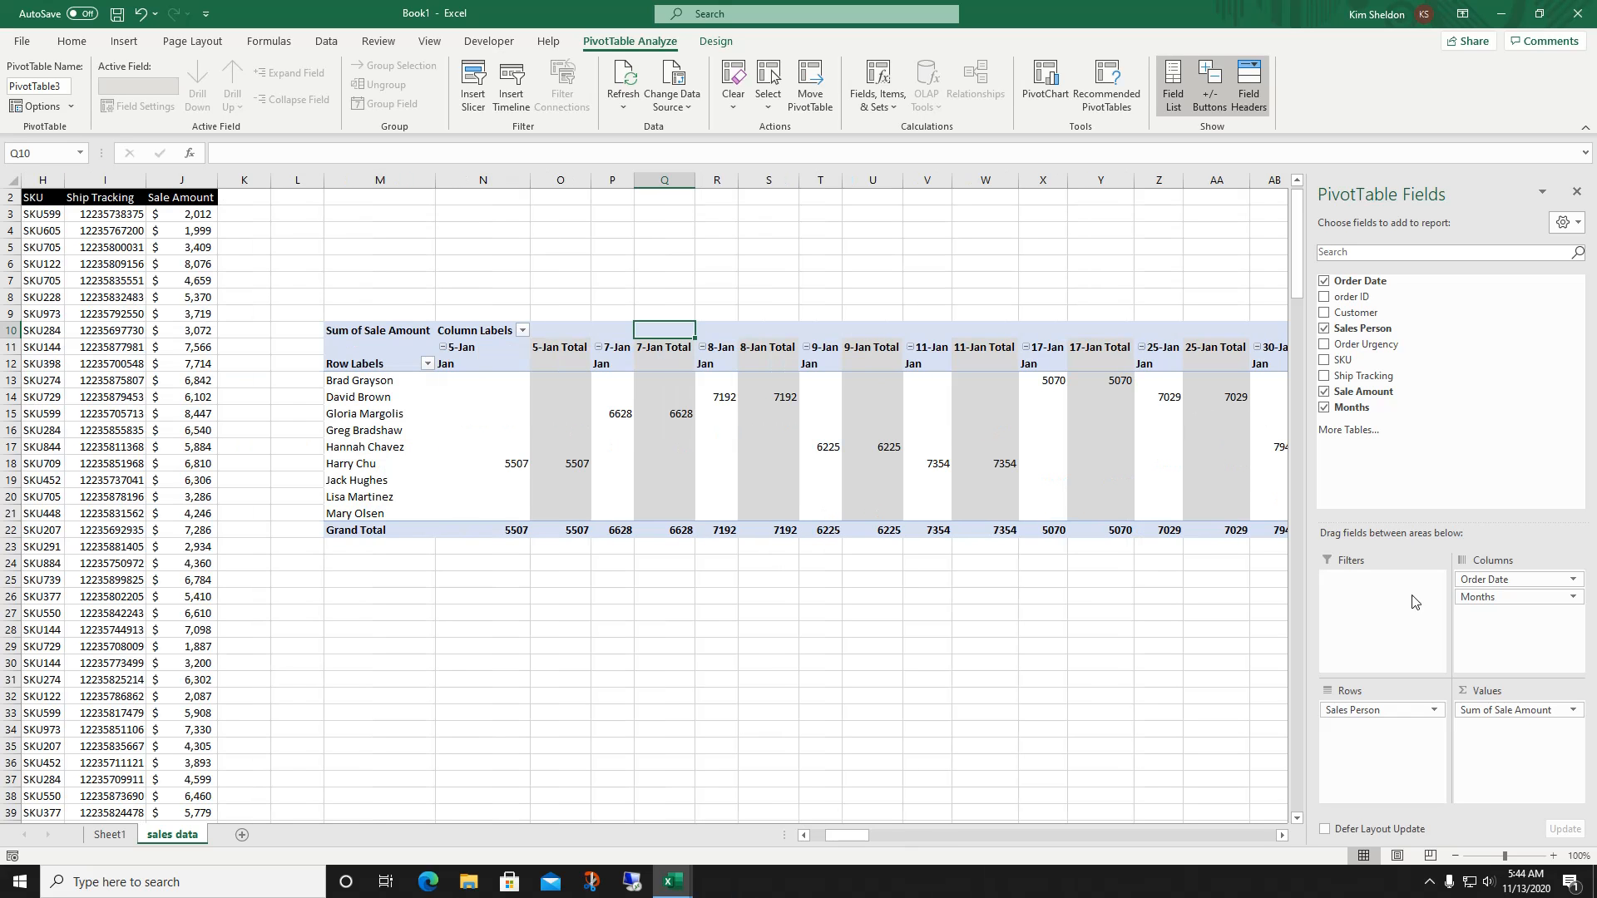
left_click(1324, 408)
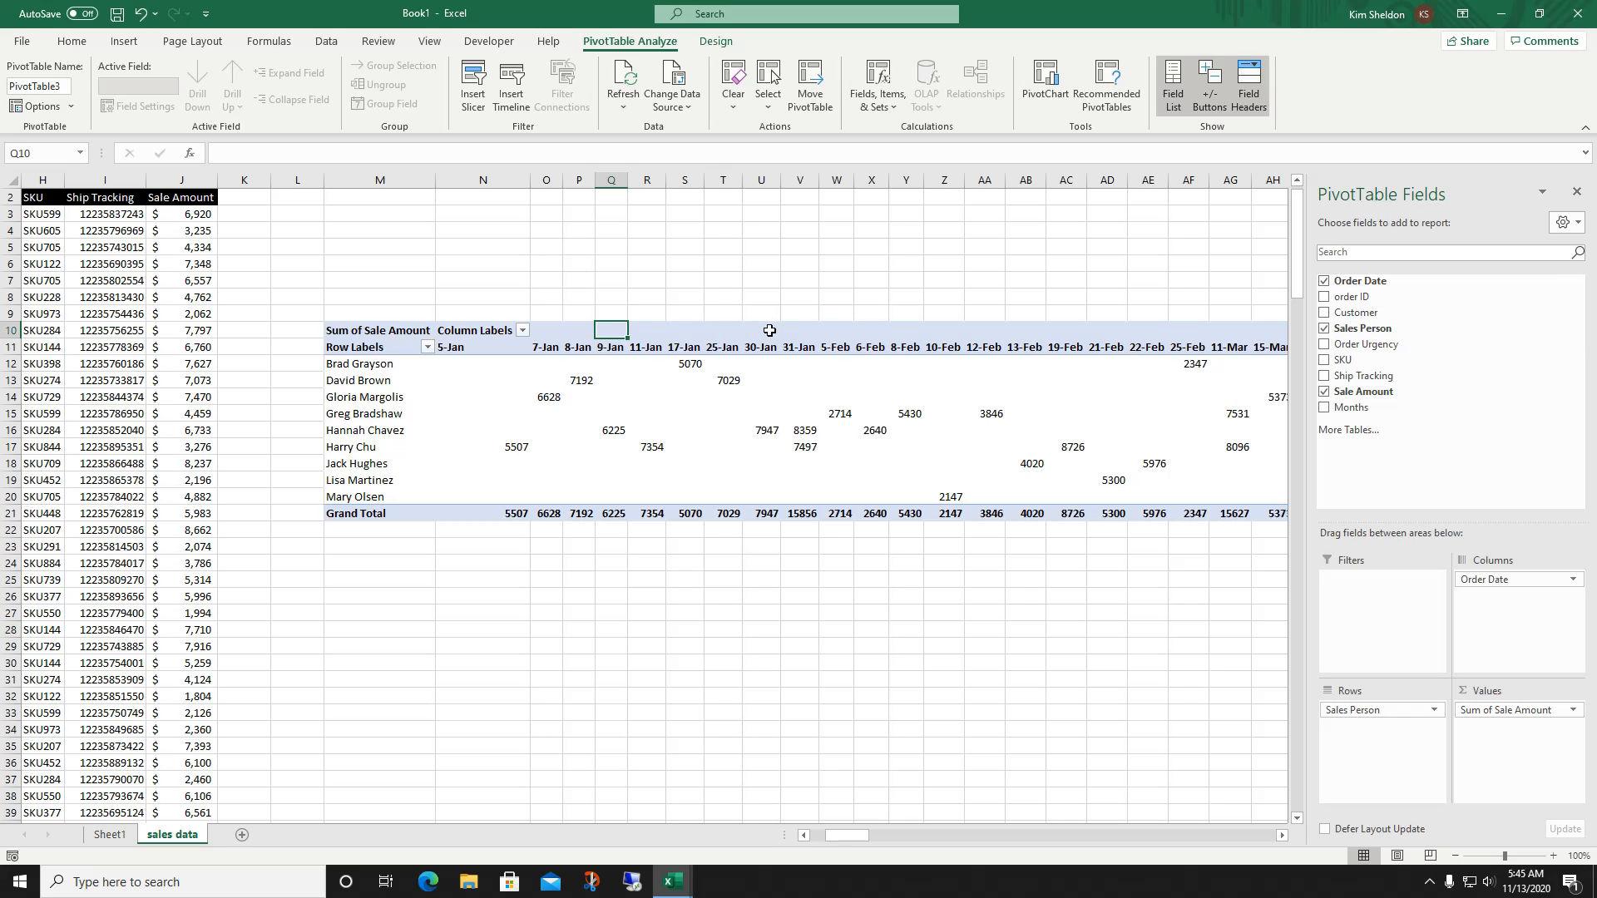
left_click_drag(769, 331, 714, 330)
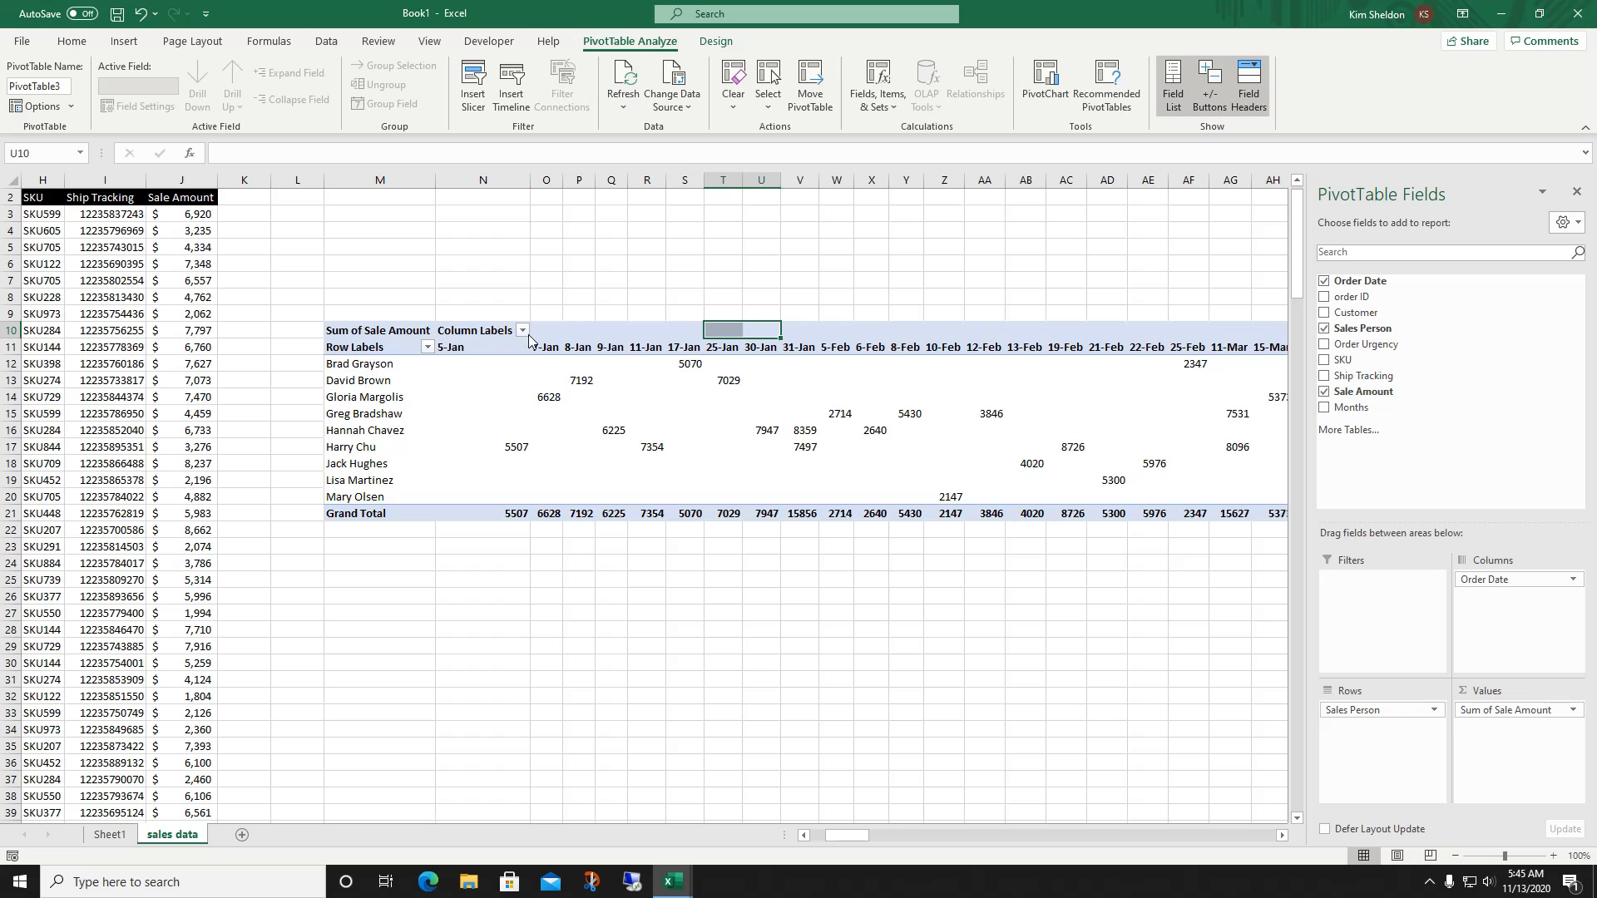
left_click(835, 630)
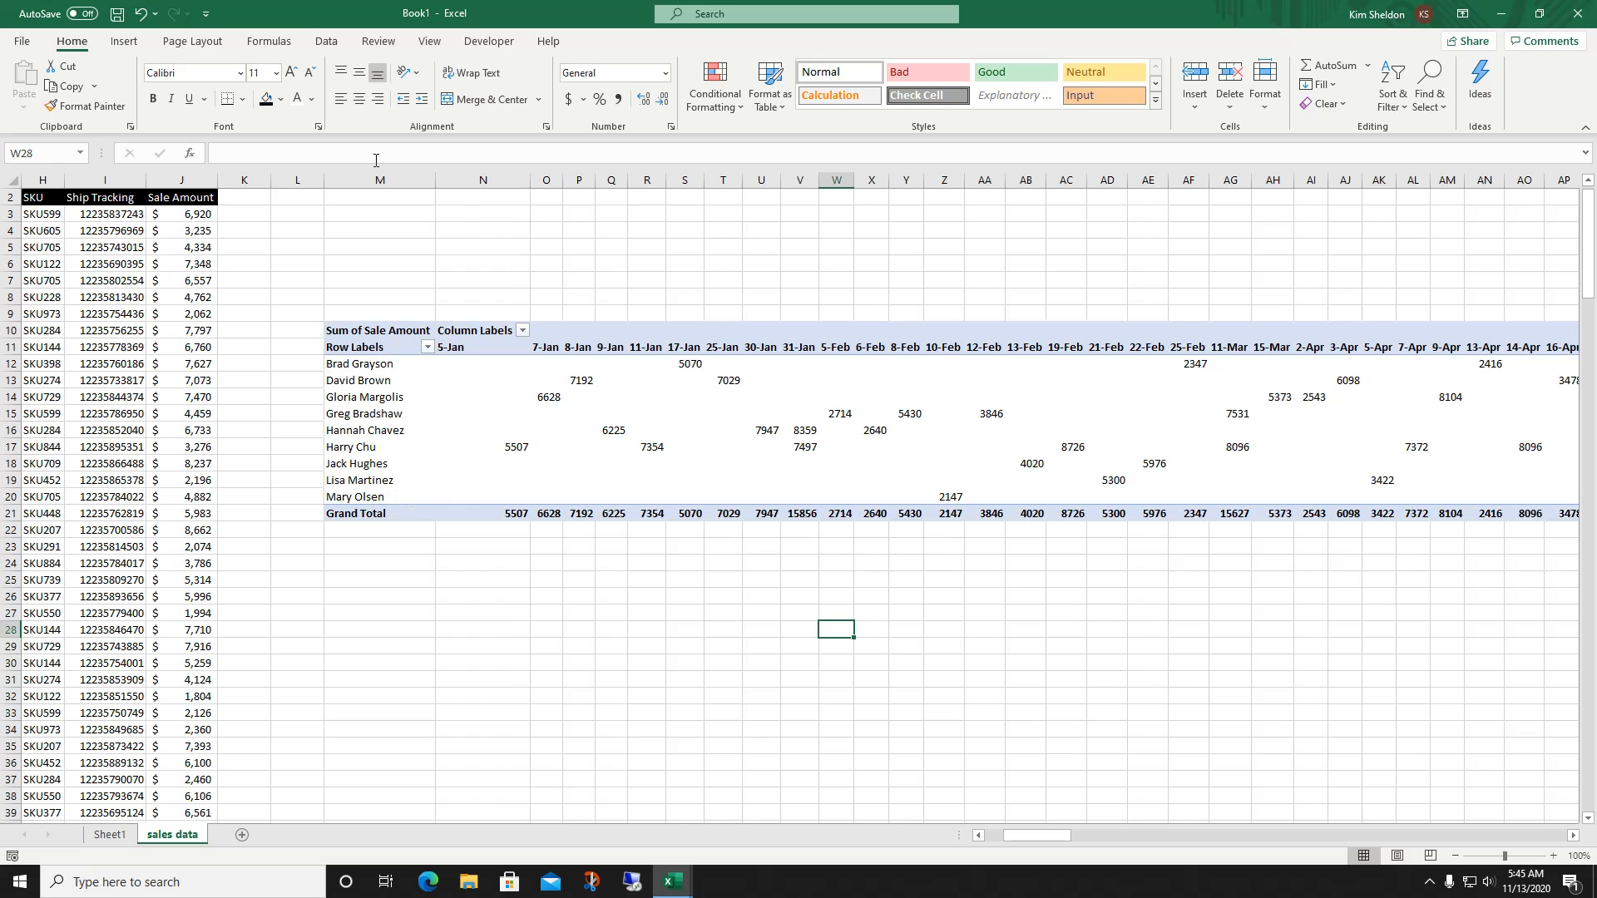
left_click(1209, 337)
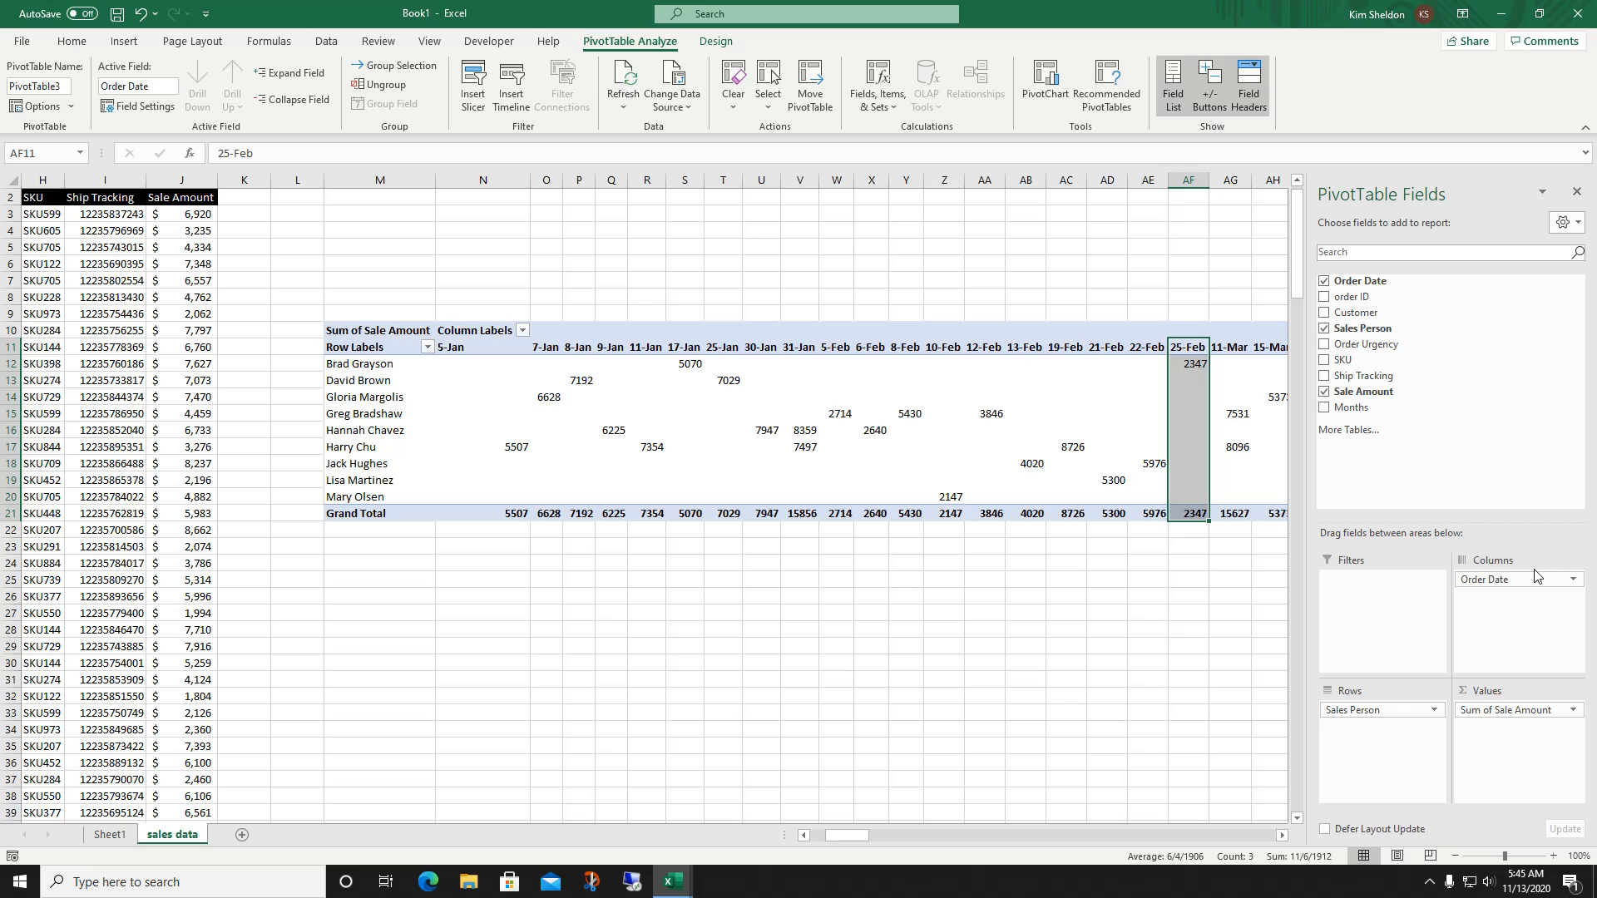
Remove Order Date from the PivotTable, add SKU below Sales Person in Rows, and look through the SKU breakdown.
left_click_drag(1541, 578, 1362, 387)
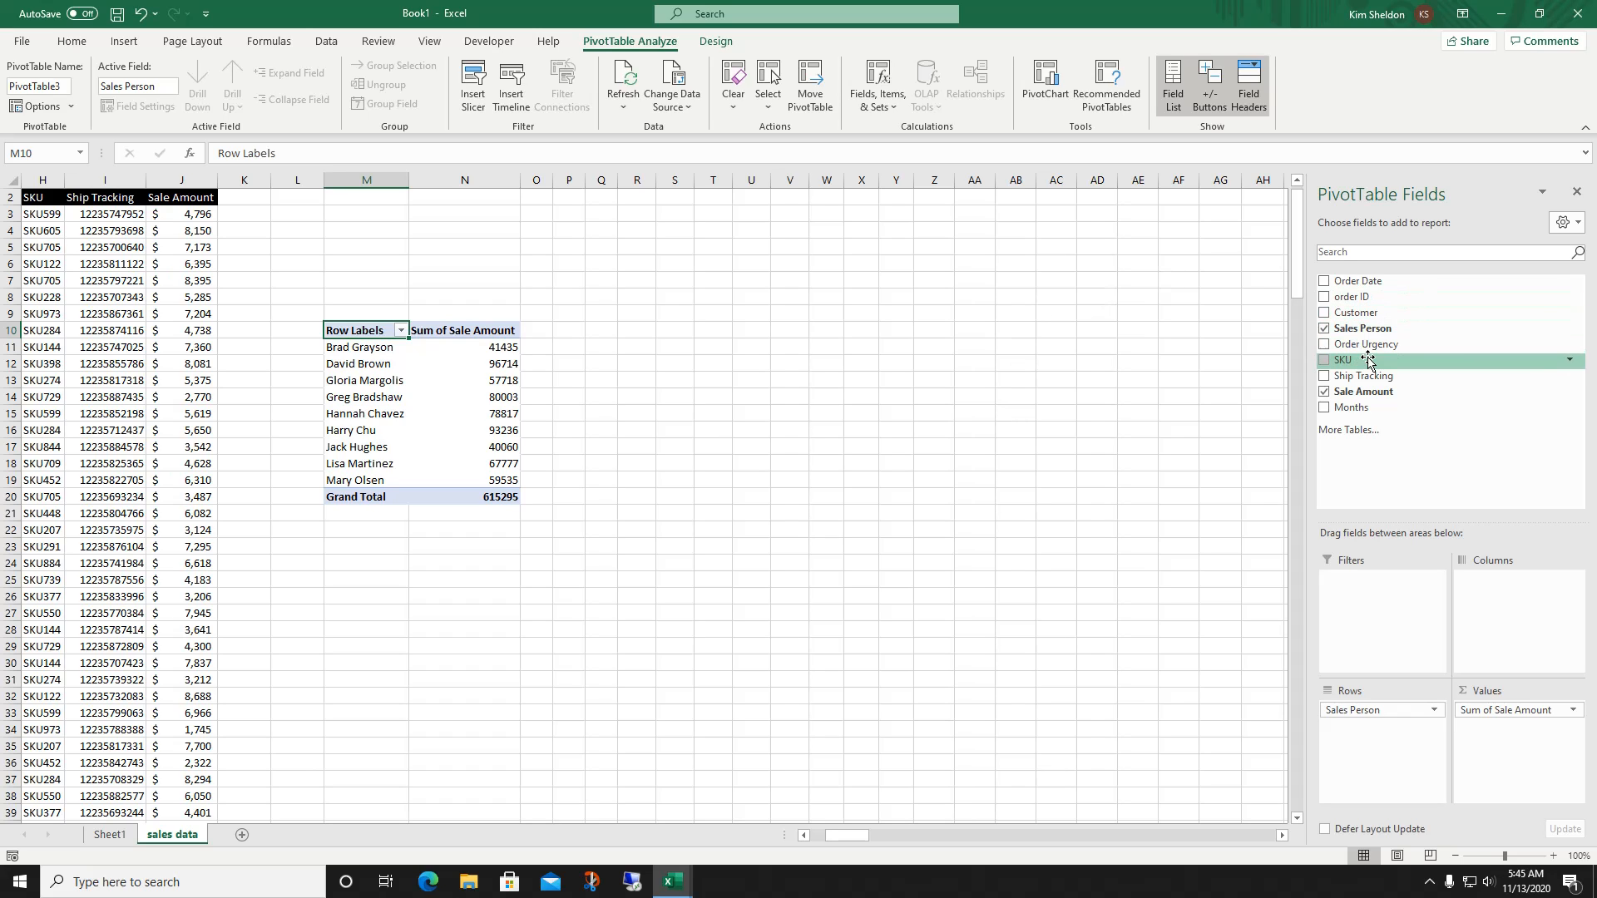
left_click_drag(1346, 360, 1345, 734)
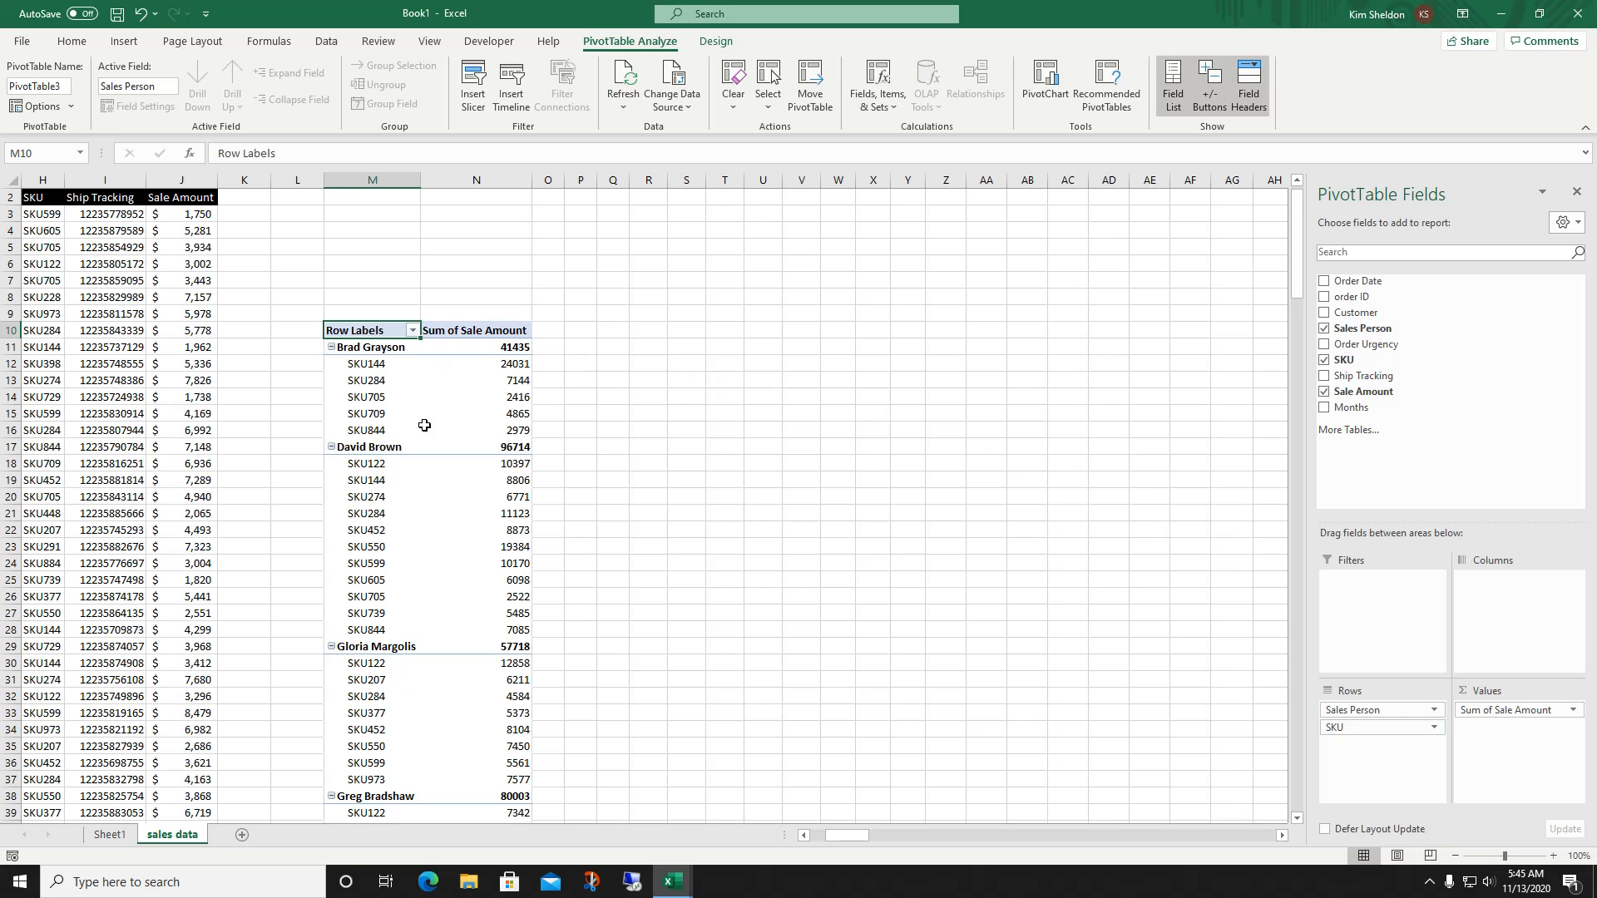
scroll(731, 385, "down", 11)
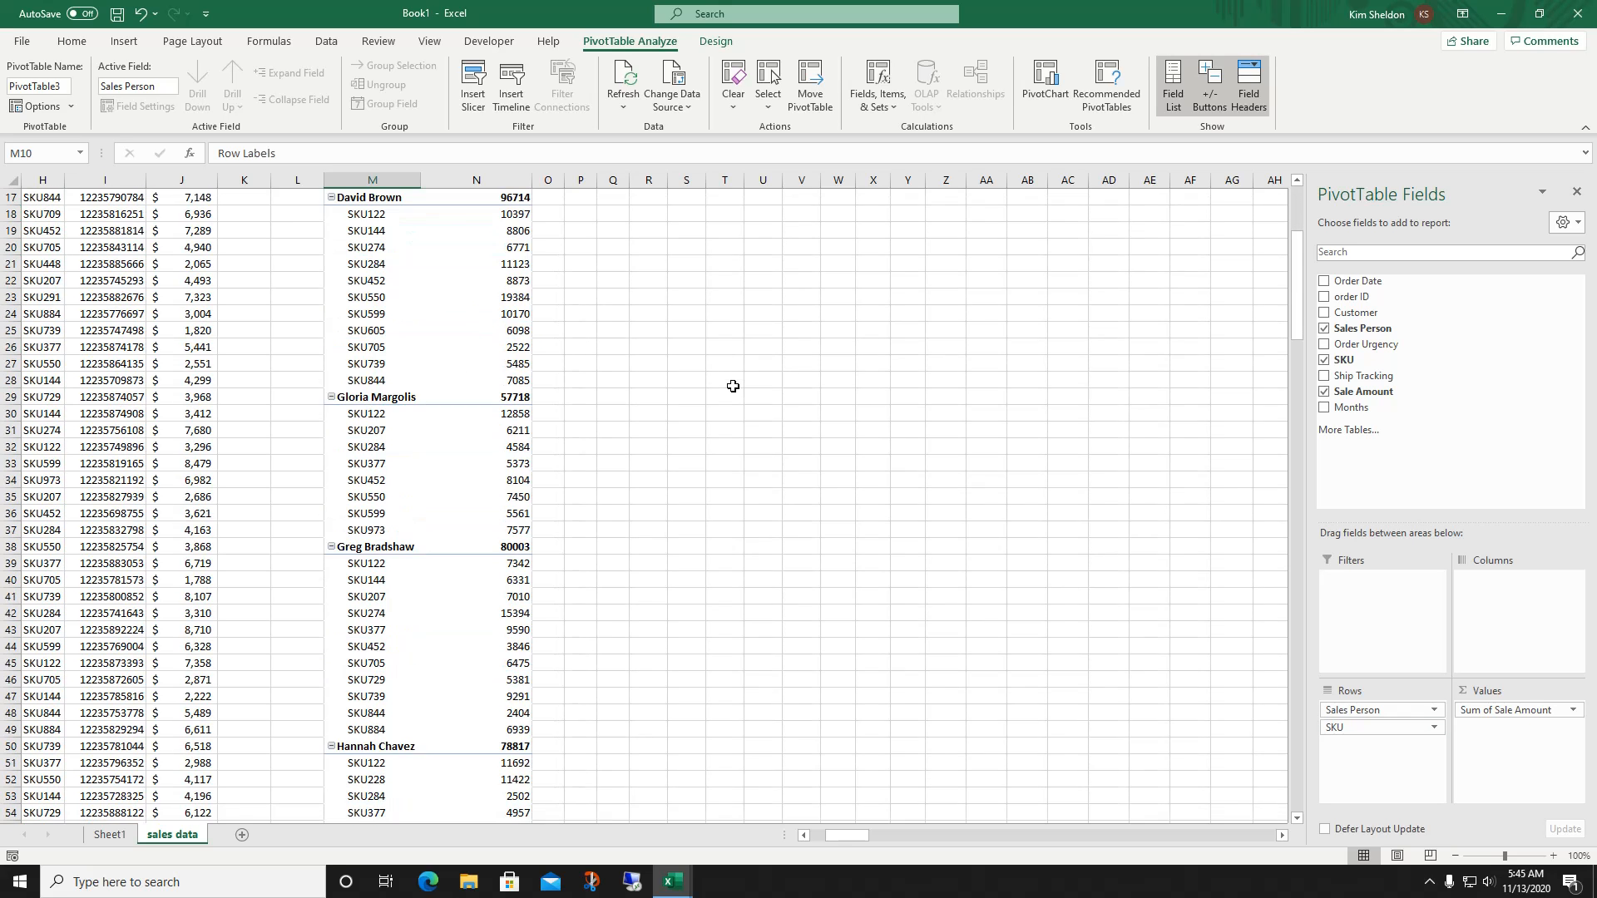
scroll(733, 386, "up", 12)
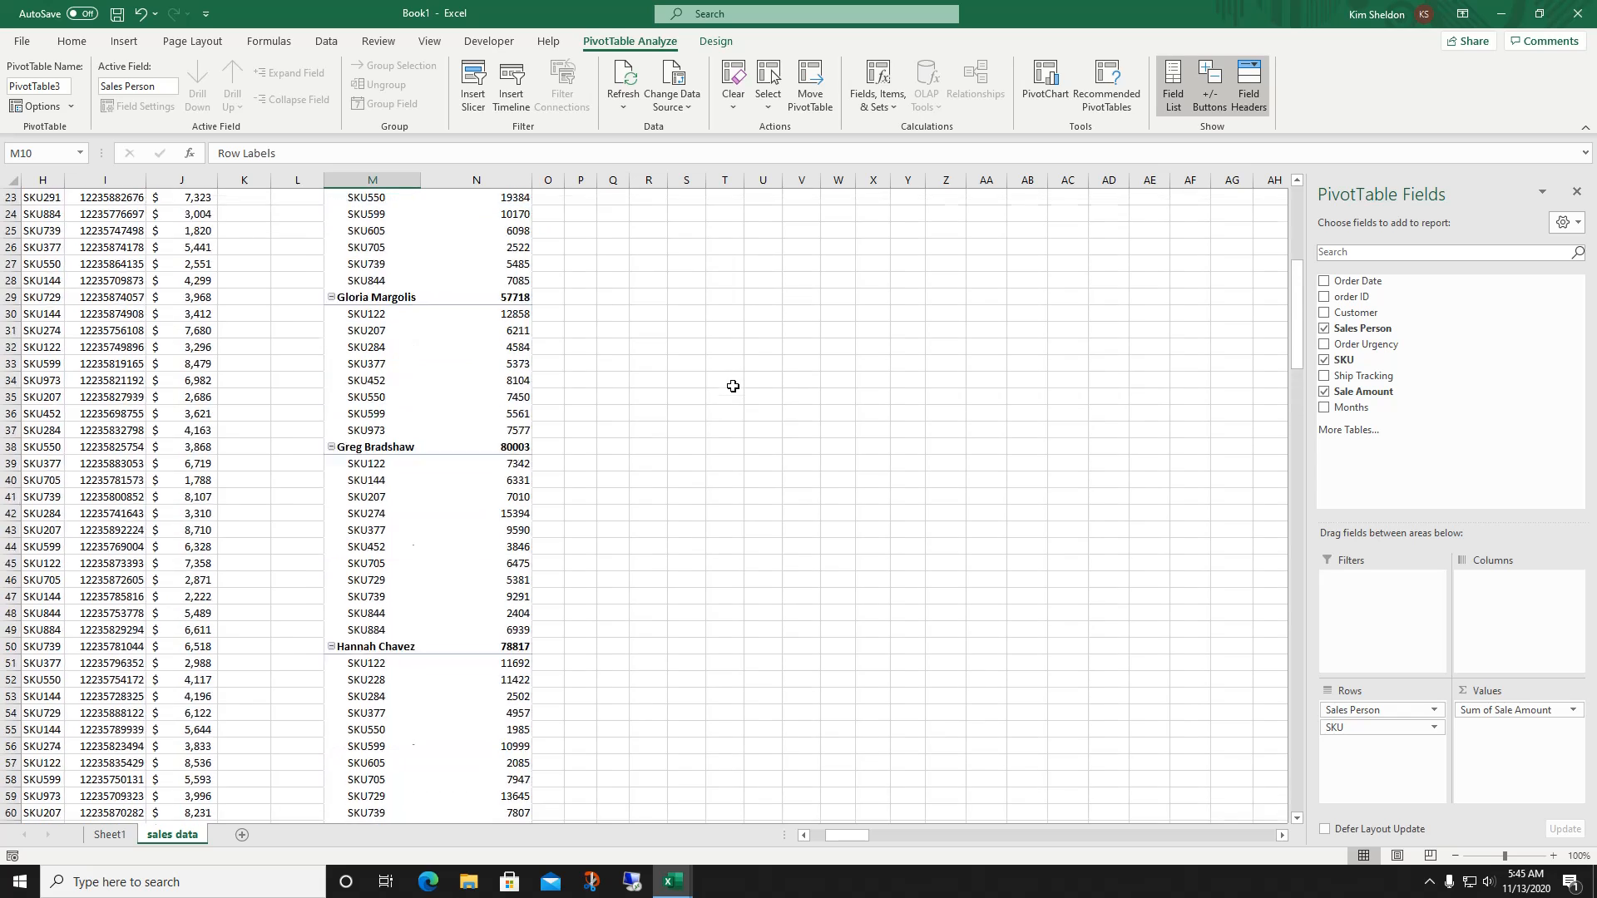
scroll(733, 386, "down", 2)
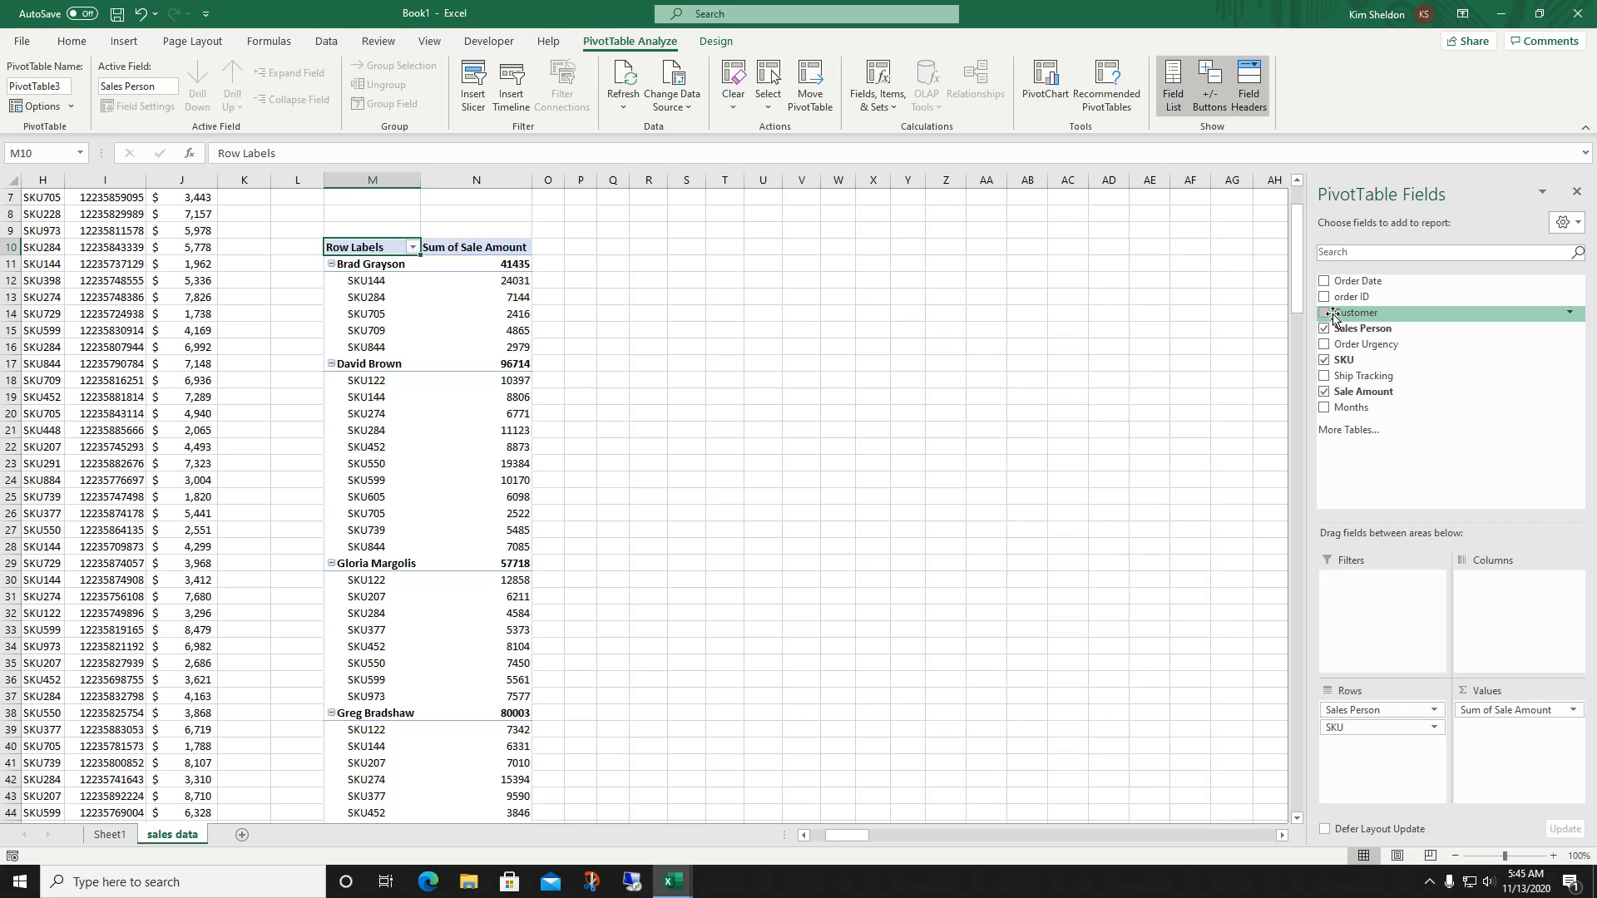
Add Customer to the PivotTable's Filters and filter the report to Austin Imports.
left_click_drag(1331, 321, 1369, 580)
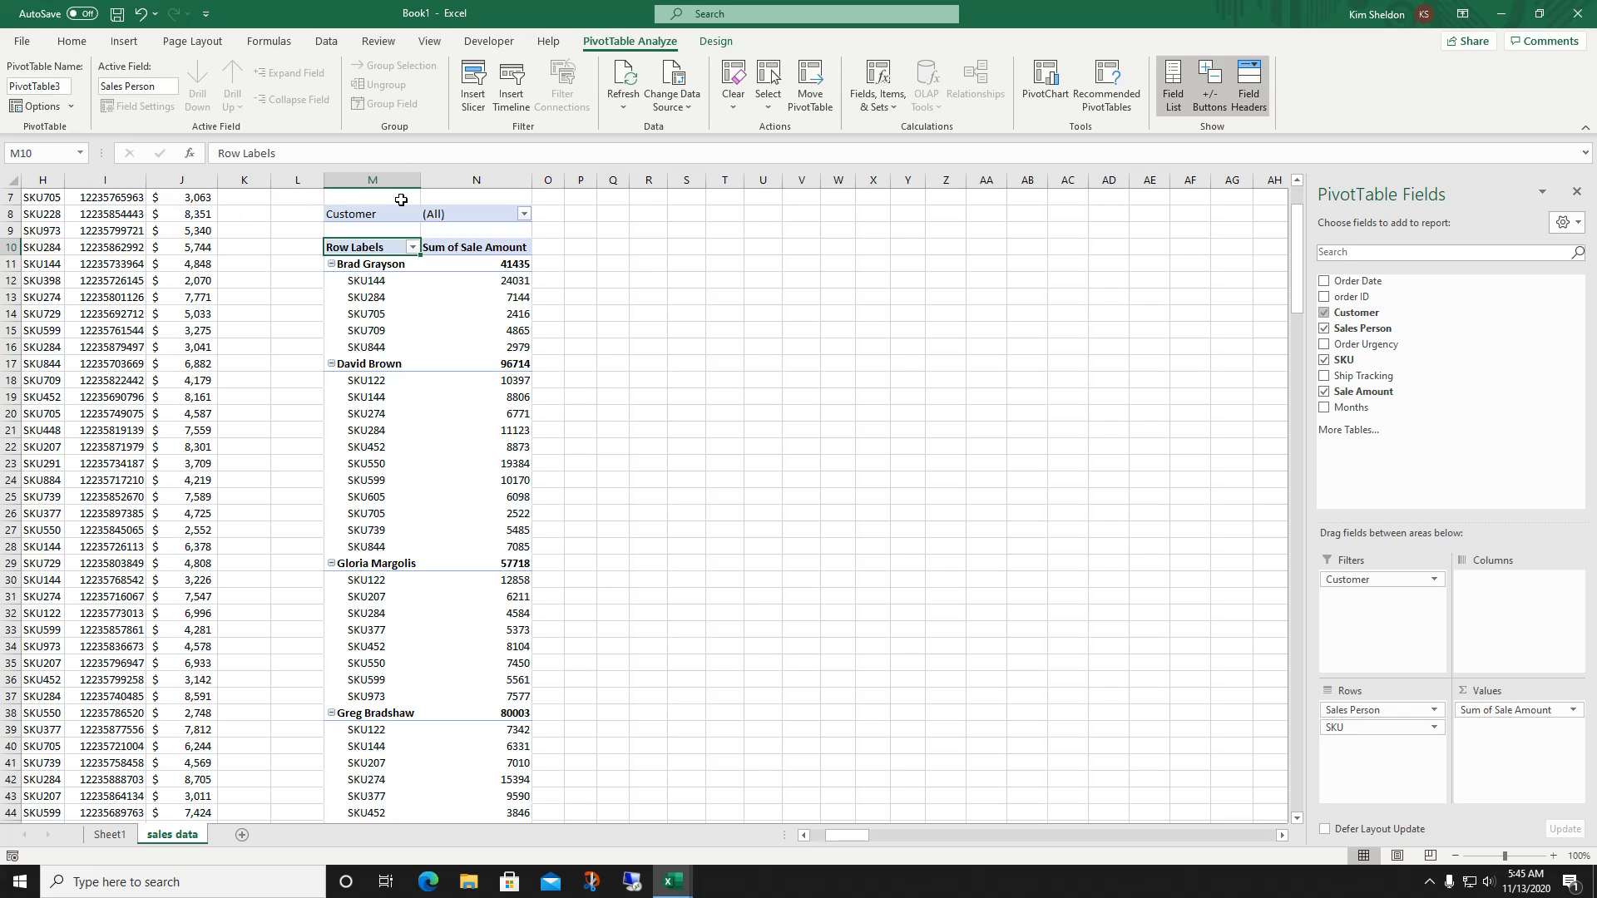
left_click(524, 215)
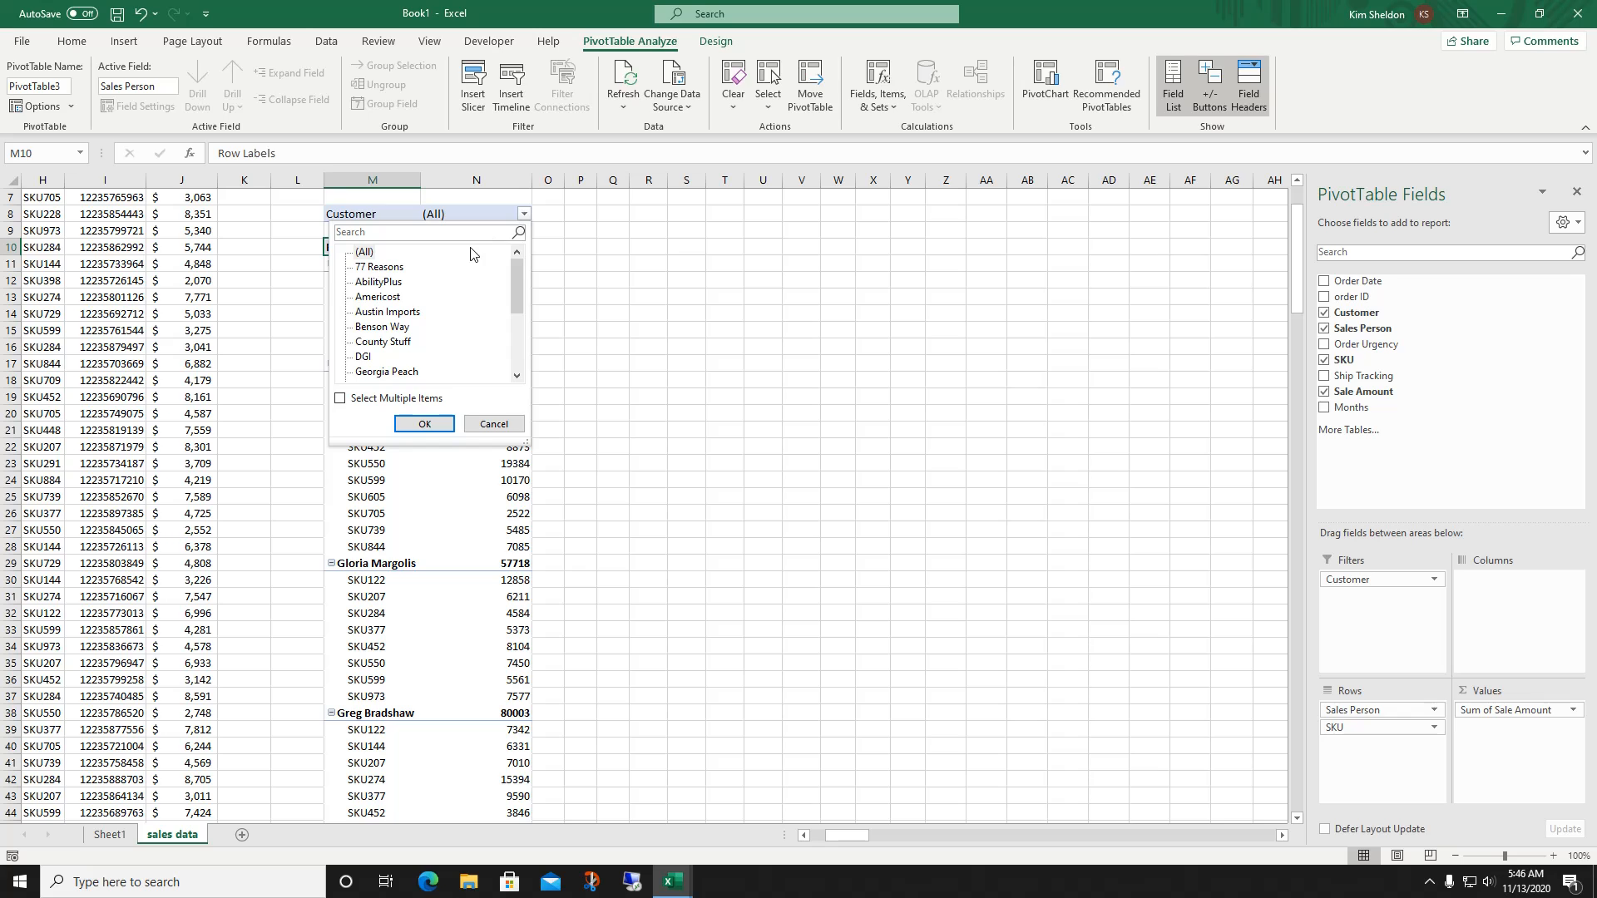
left_click(388, 312)
left_click(422, 425)
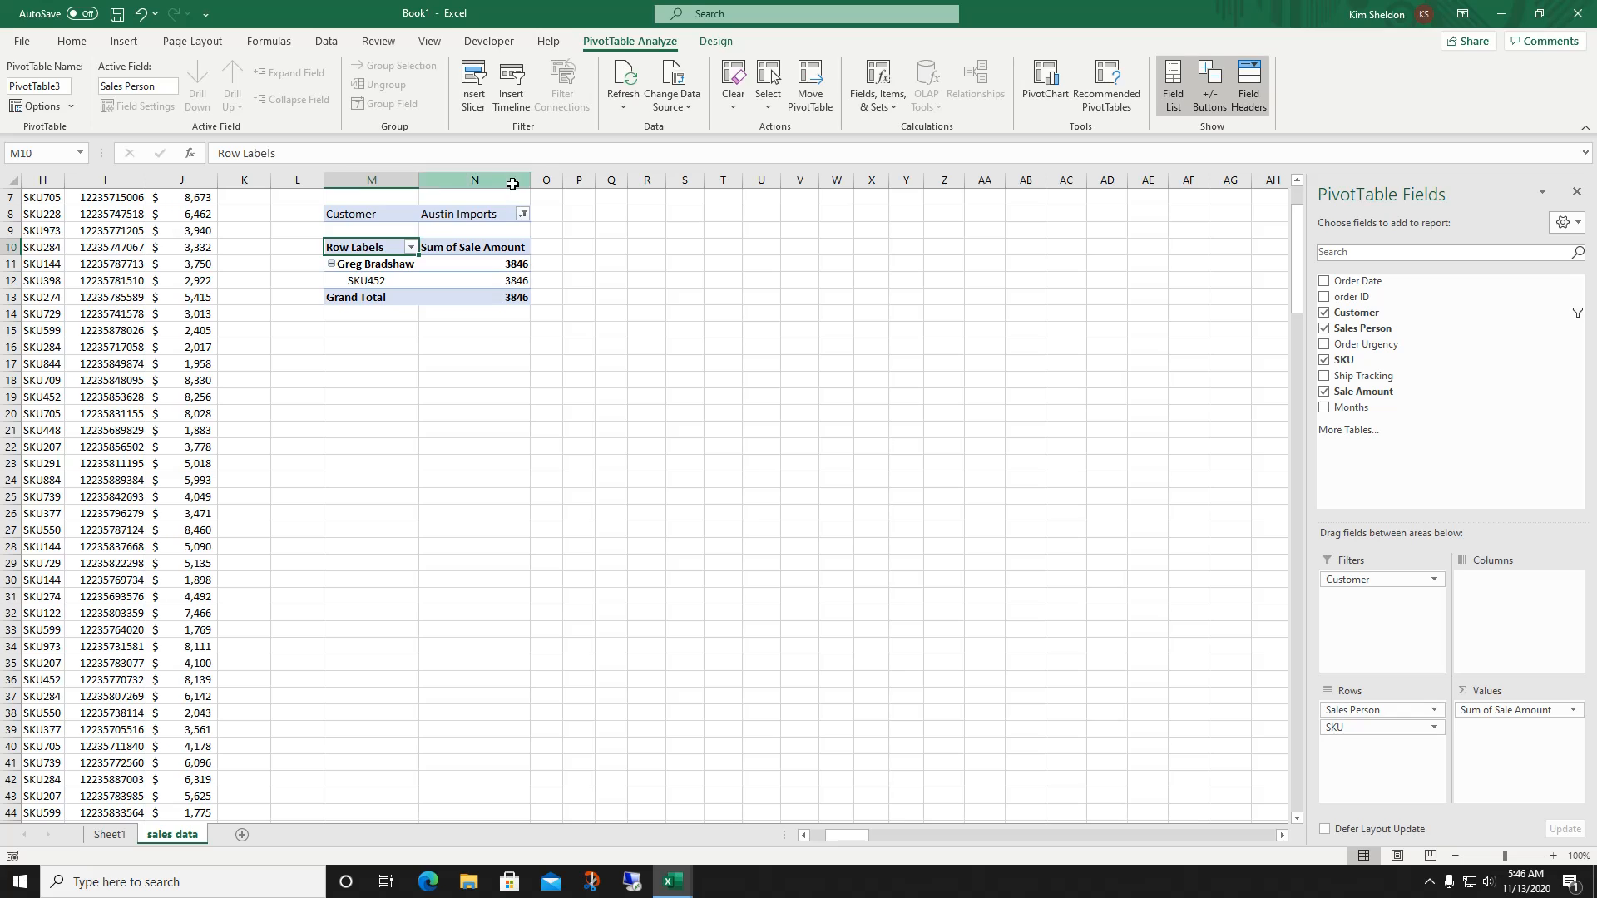
Change the PivotTable's Customer filter to AbilityPlus.
left_click(523, 214)
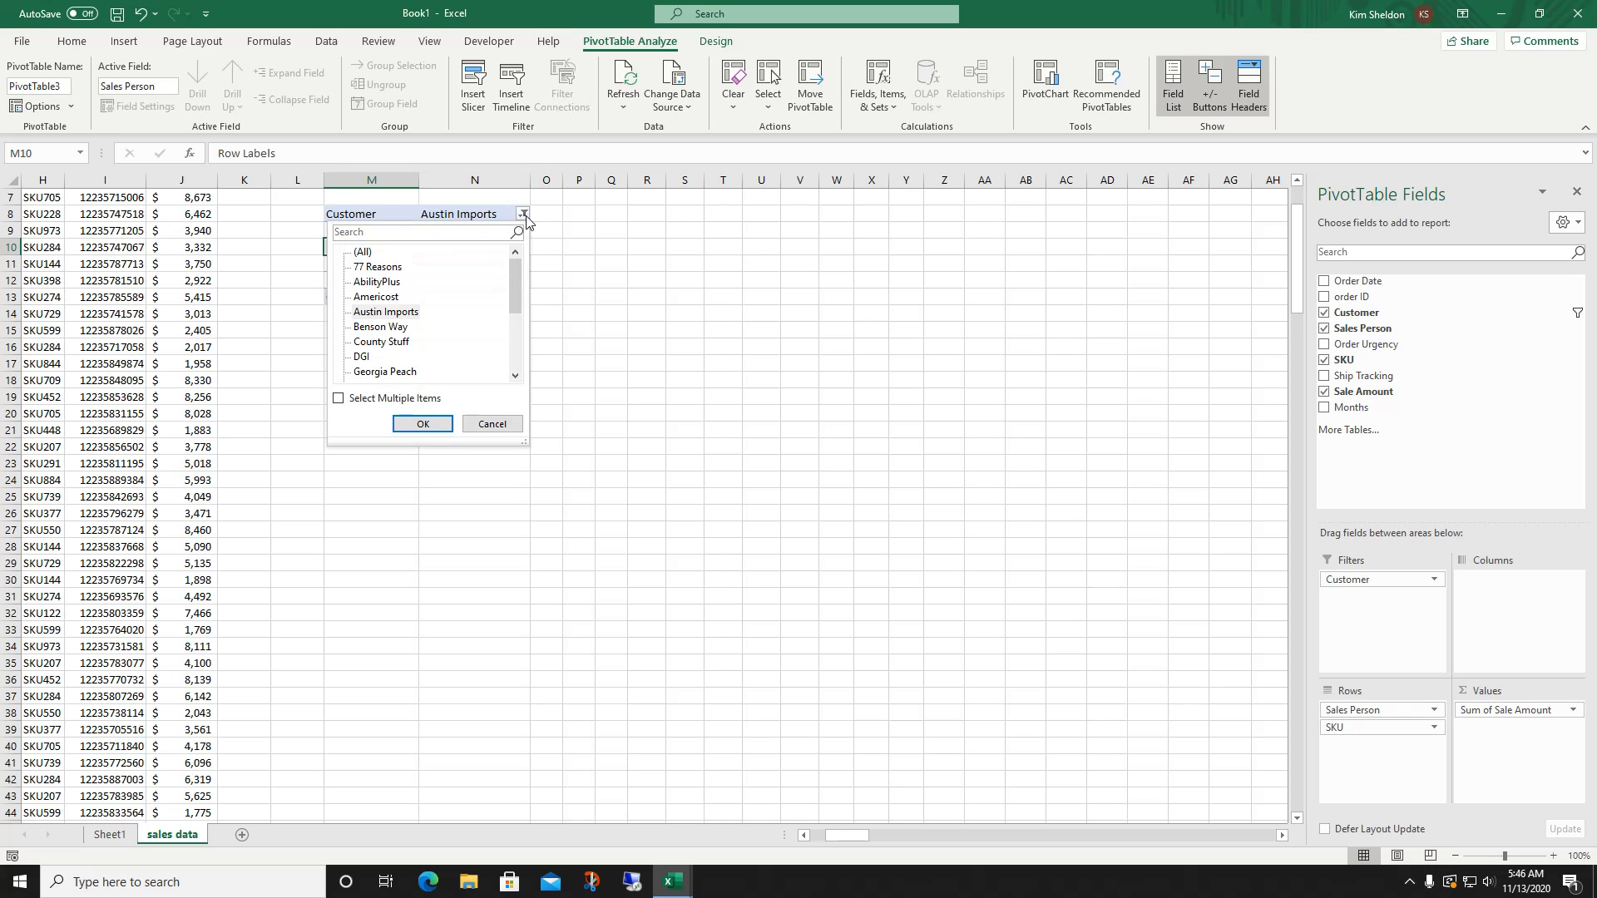
left_click(391, 283)
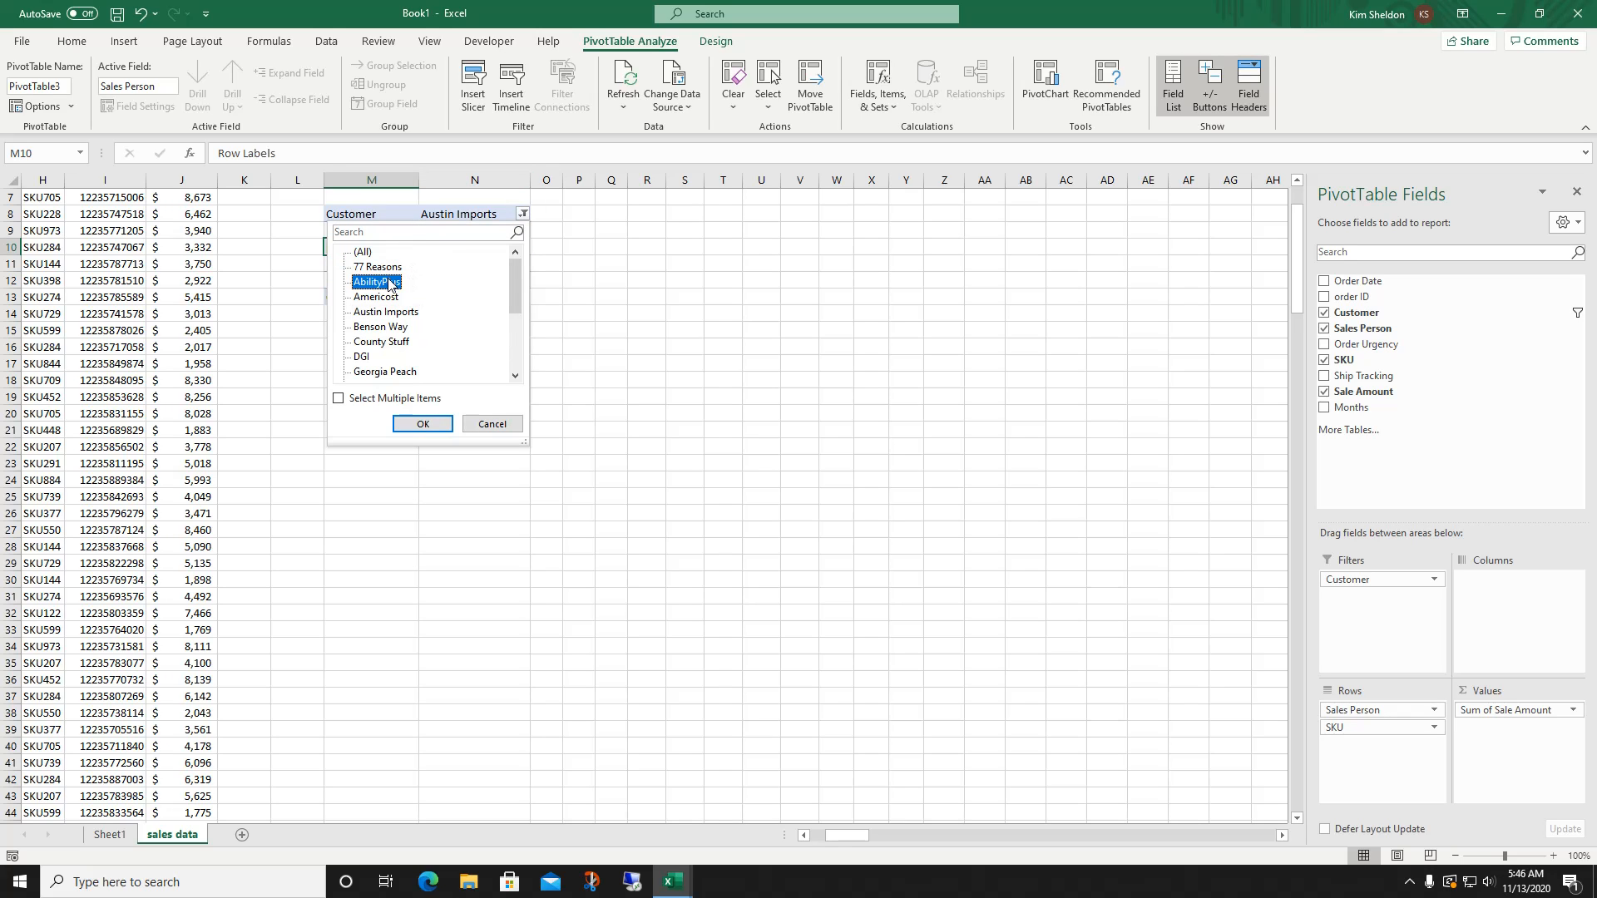
left_click(422, 425)
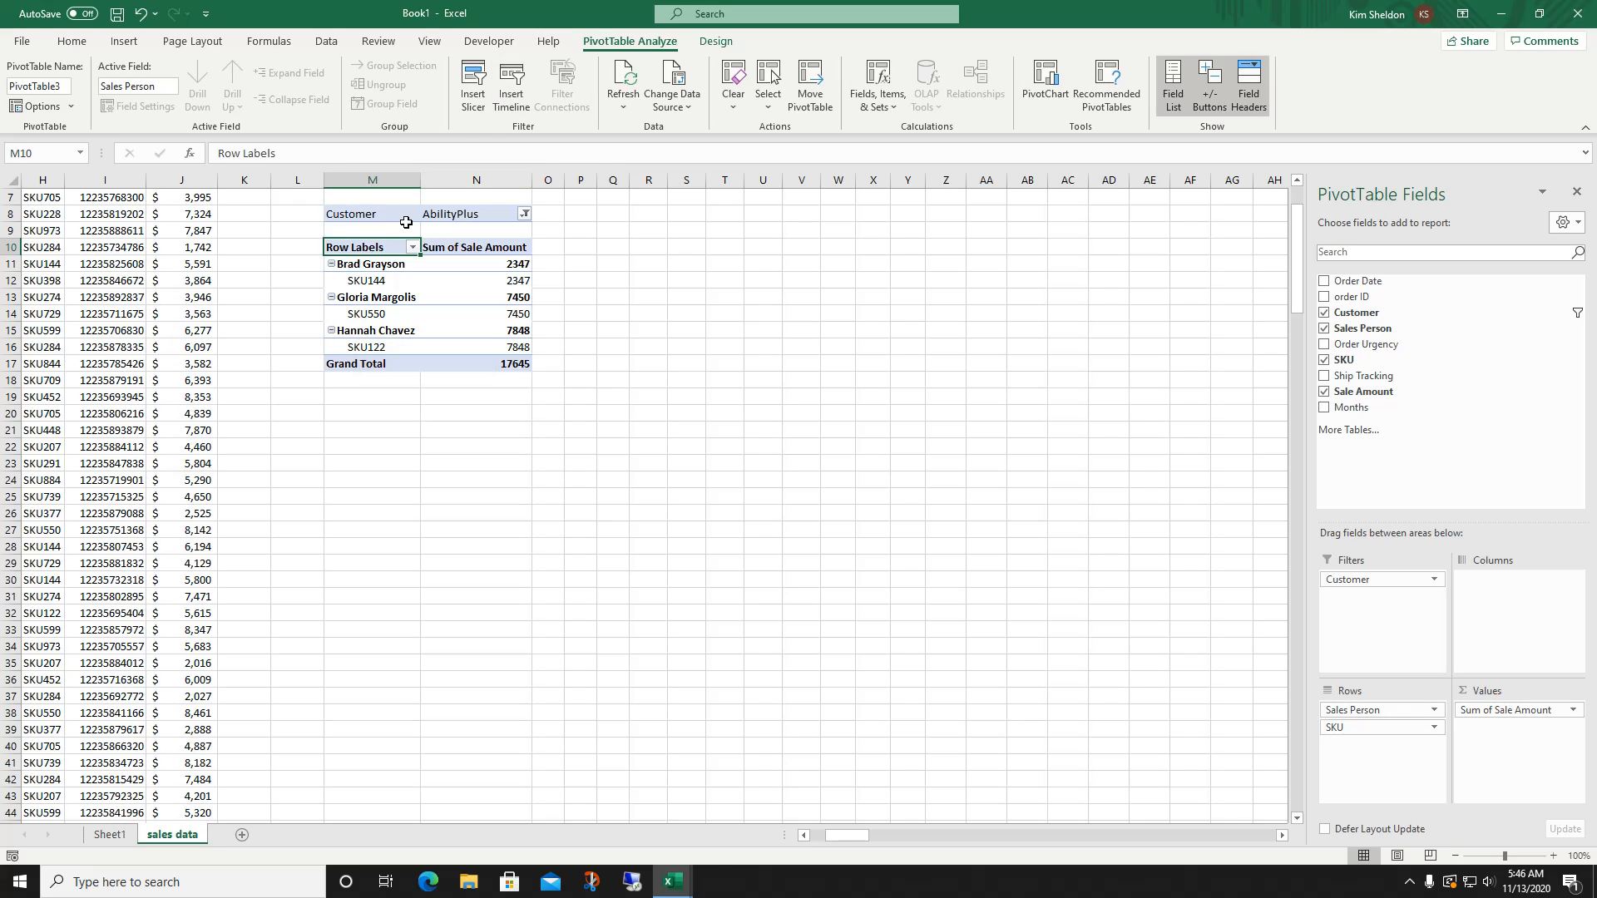
Set the PivotTable's Customer filter to Mapleback and review its sales by sales person and SKU.
left_click(525, 216)
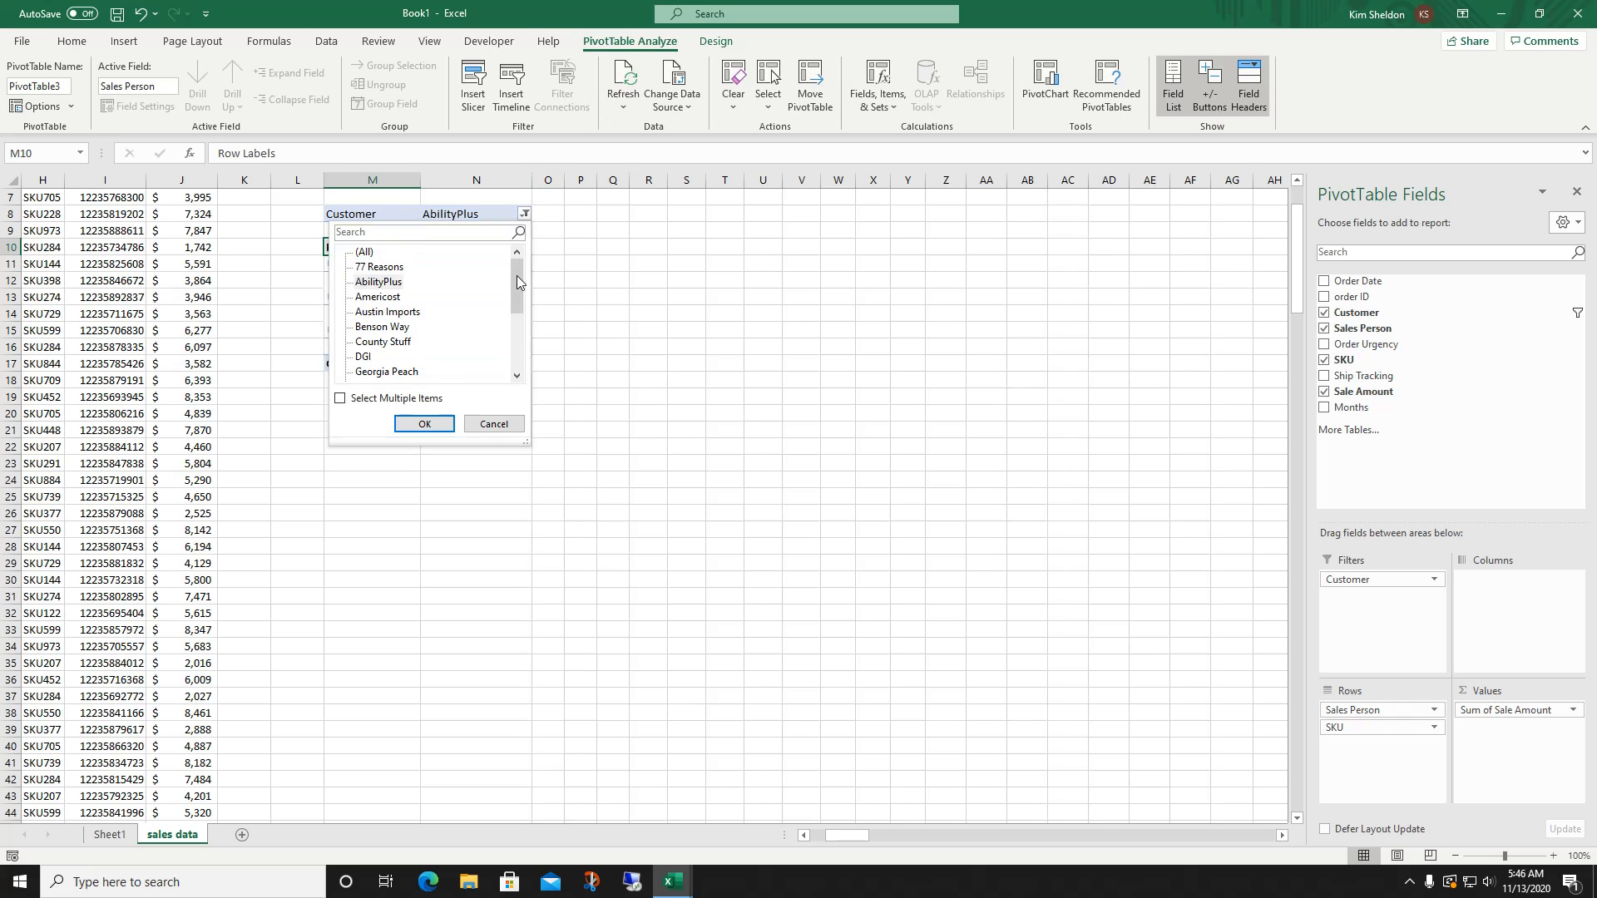
left_click_drag(517, 277, 514, 341)
left_click(390, 314)
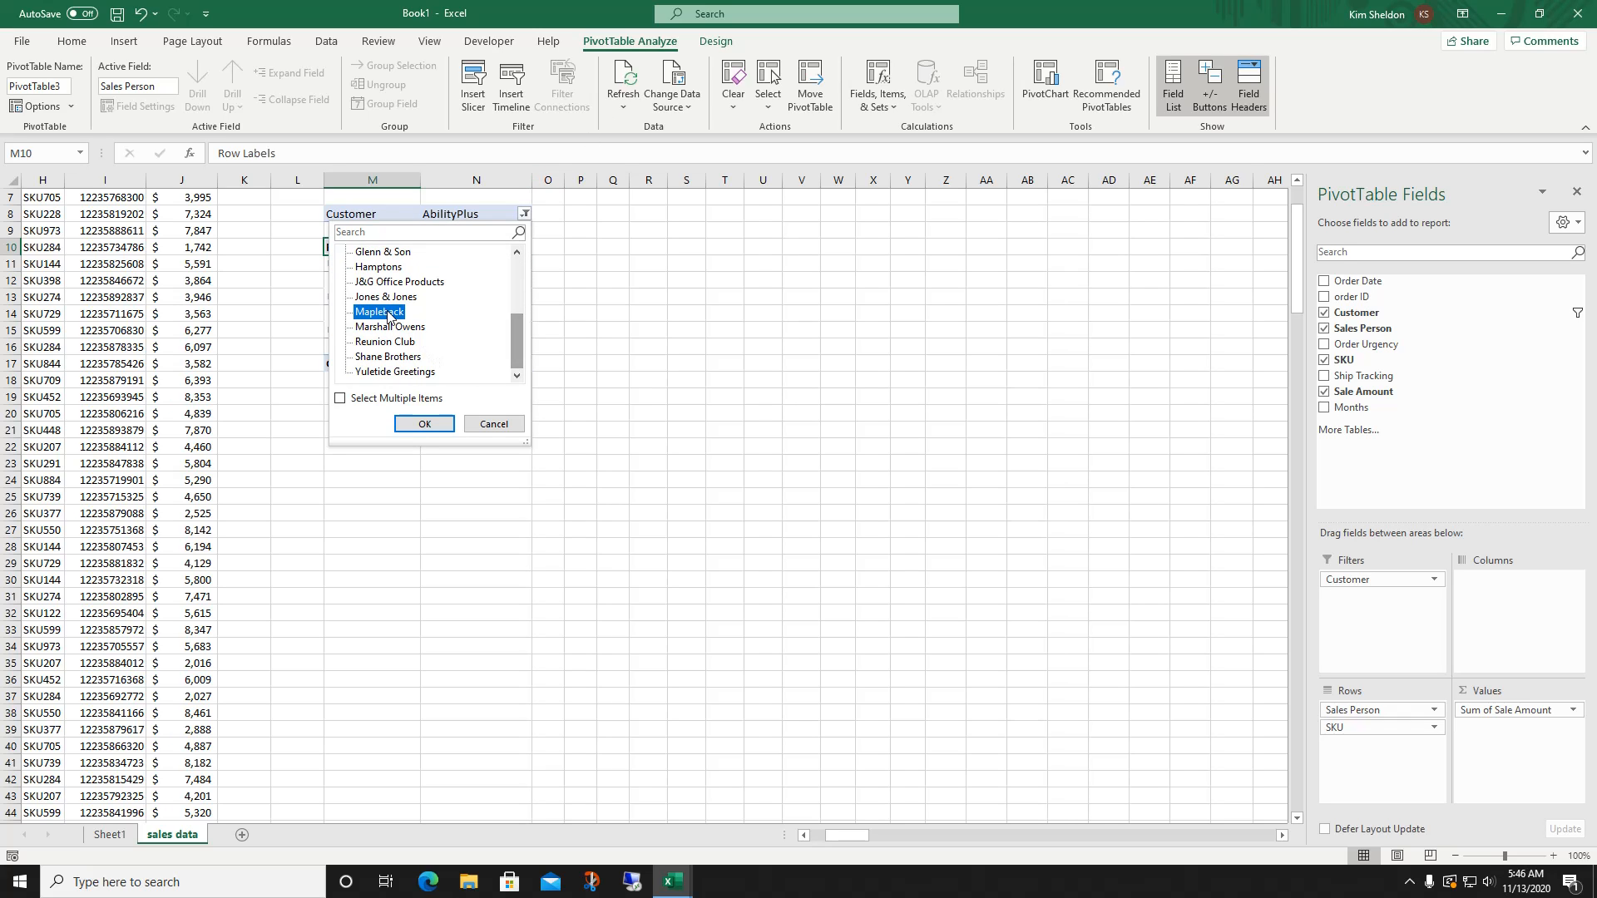
left_click(404, 423)
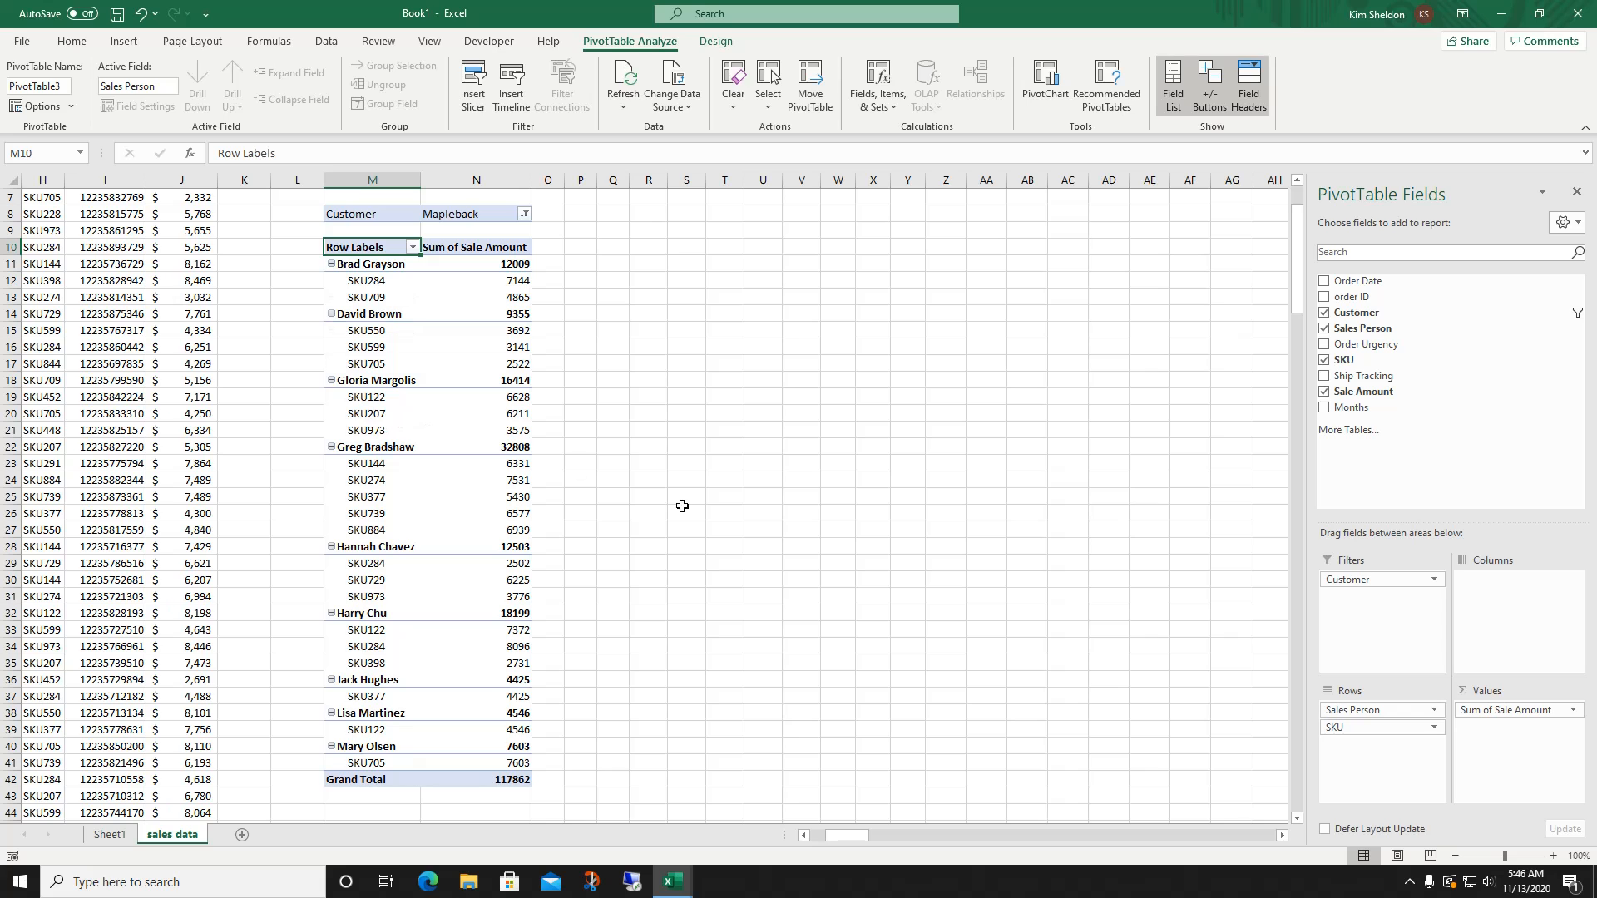
scroll(638, 432, "down", 2)
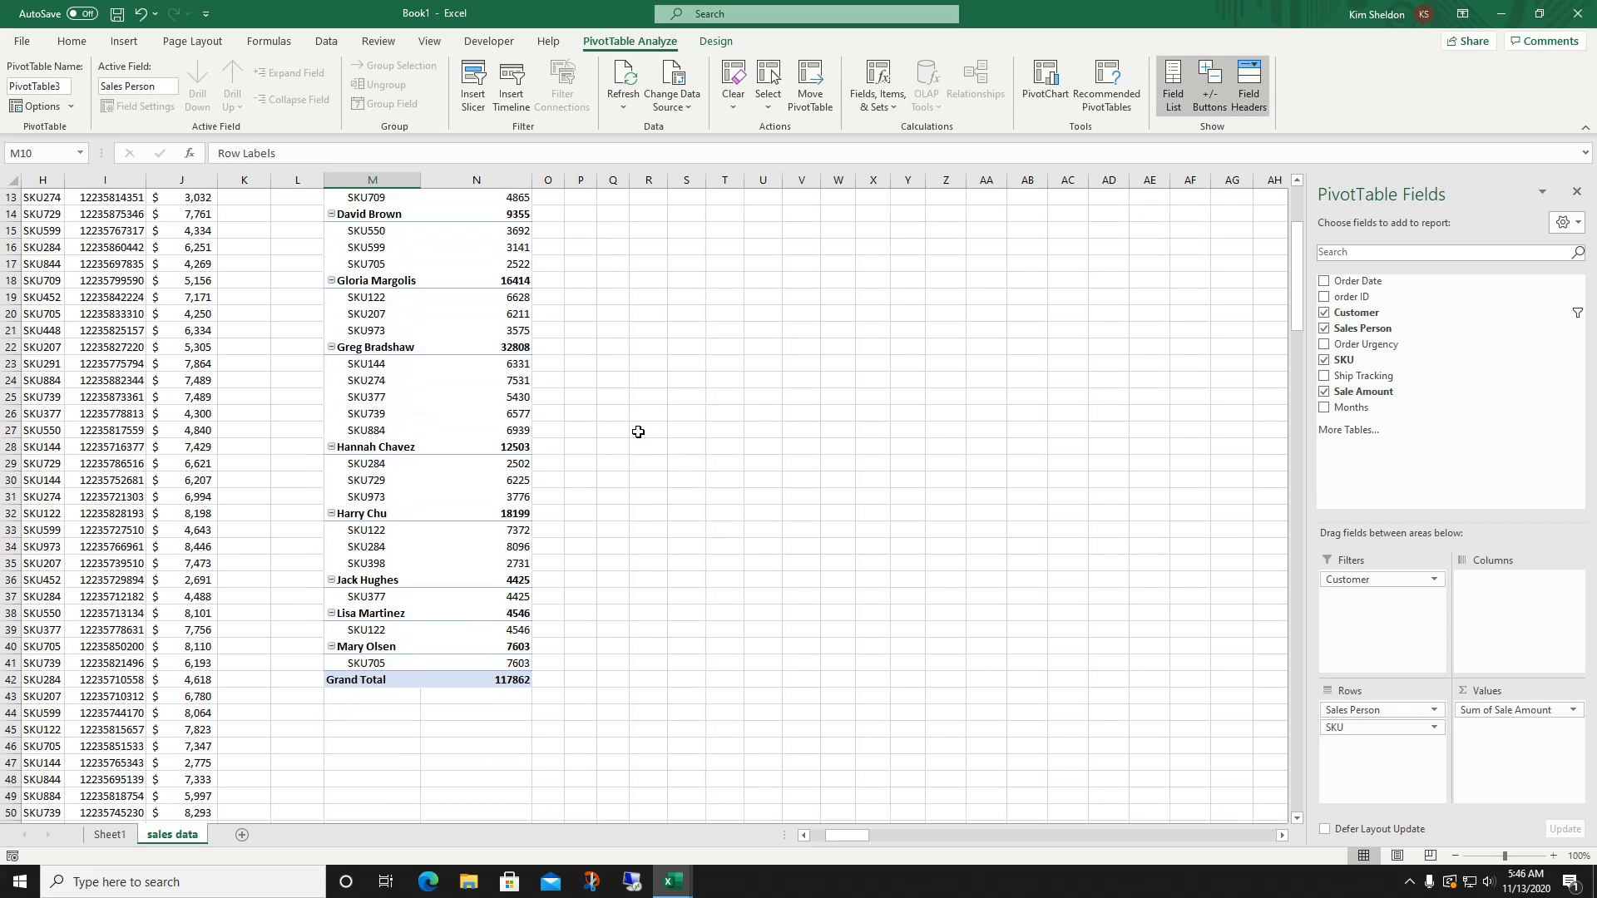
scroll(638, 432, "up", 1)
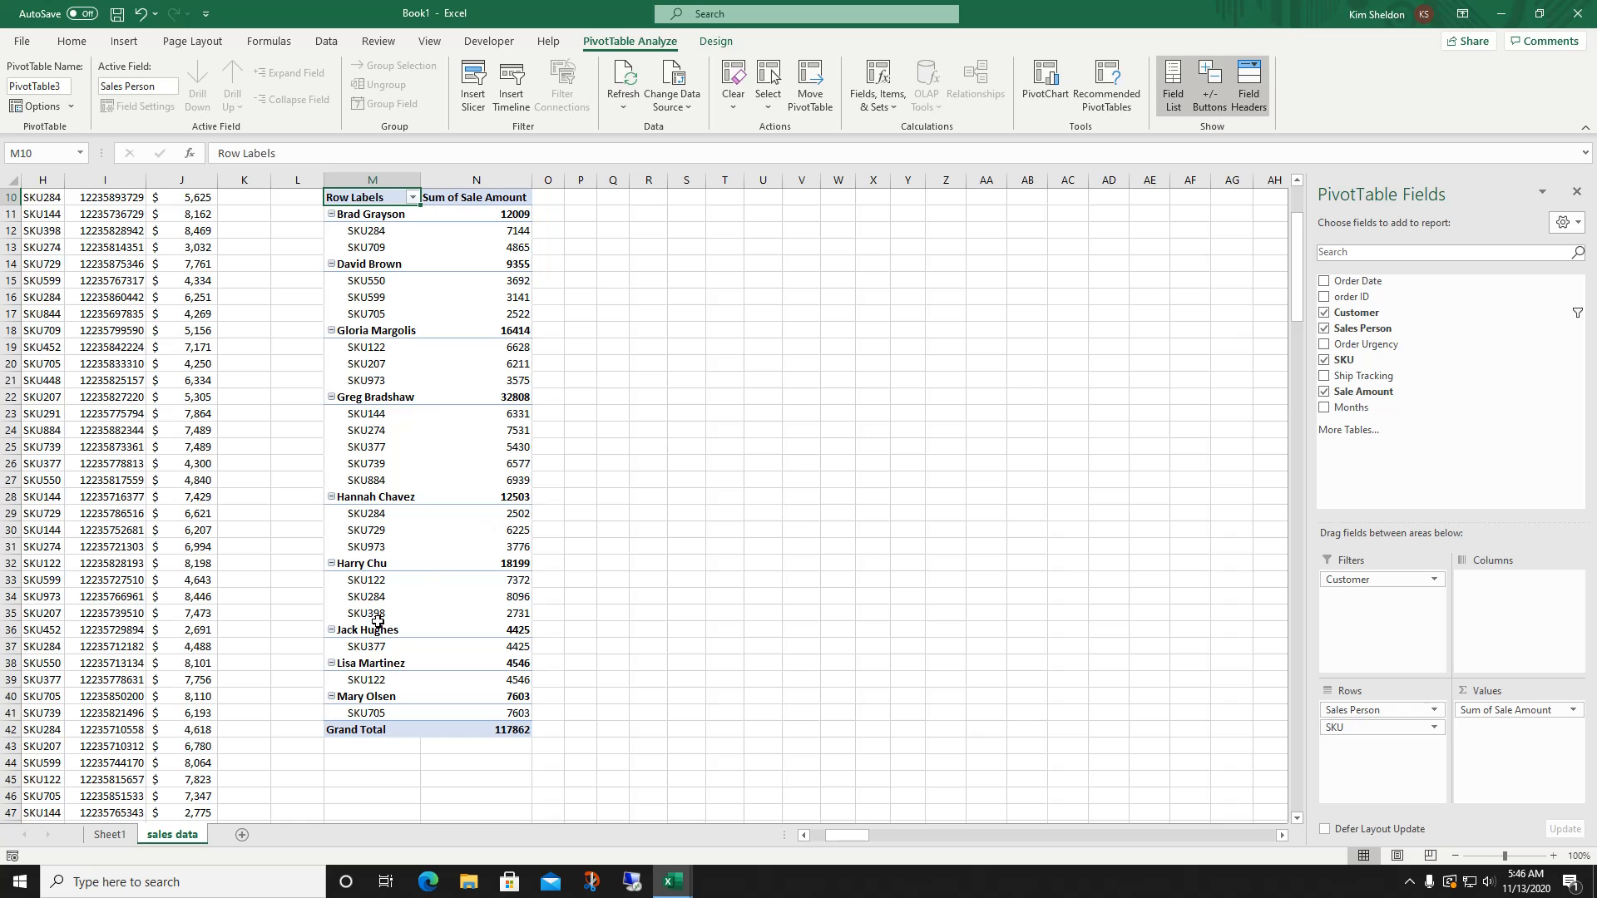
scroll(705, 311, "up", 3)
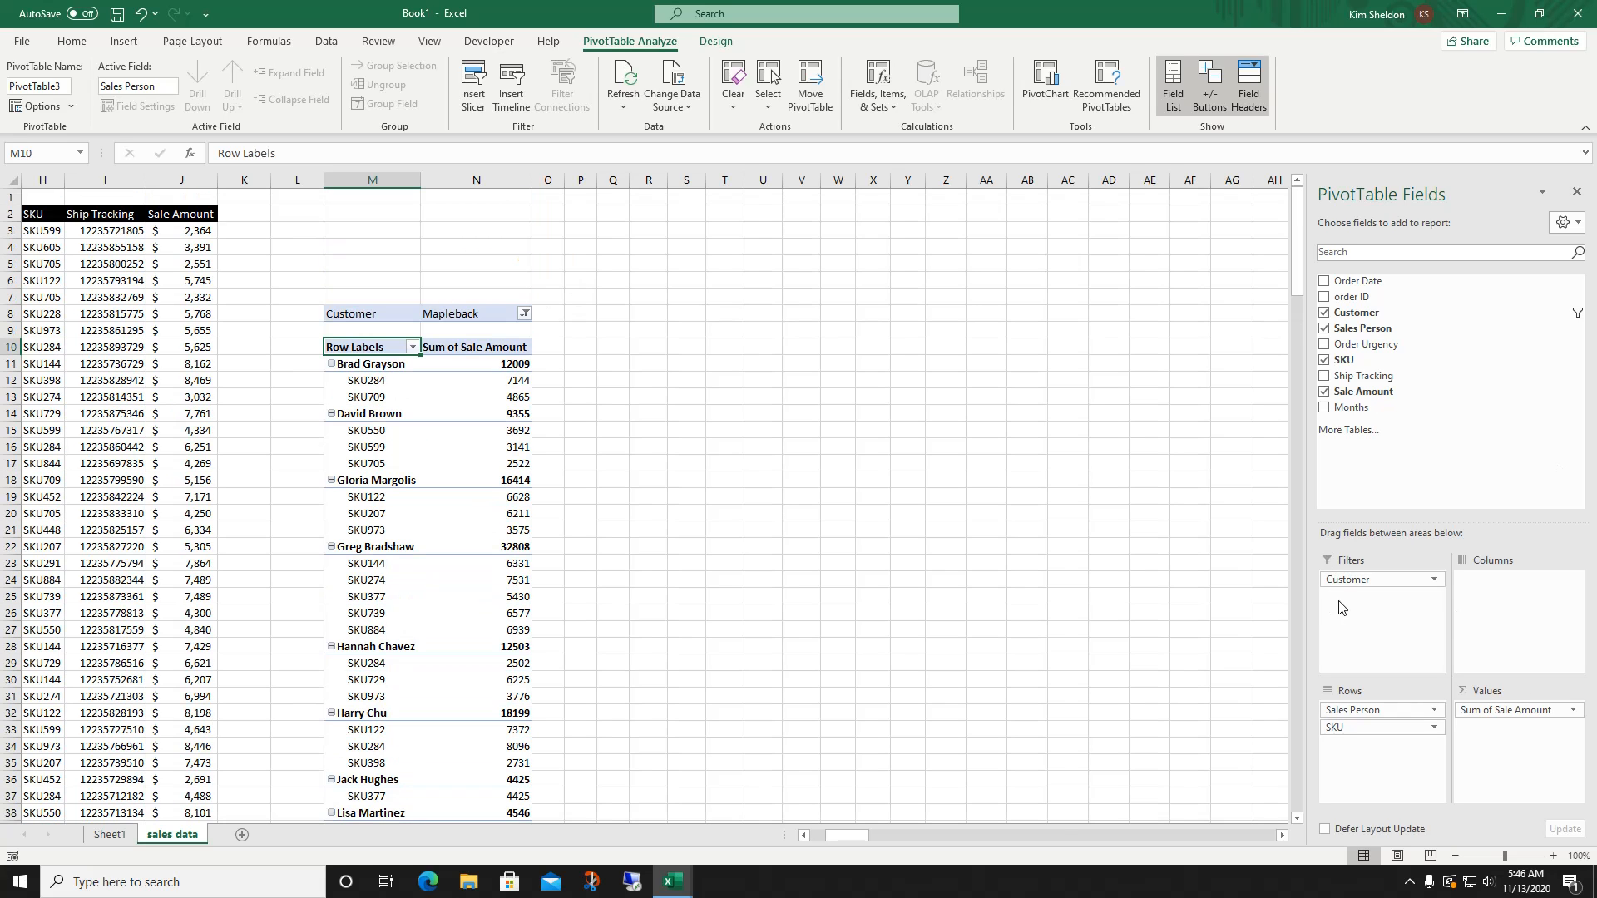
Remove Customer from the PivotTable, move SKU from Rows to Filters, and filter the report to SKU207.
left_click_drag(1348, 585, 1371, 331)
left_click_drag(1336, 728, 1336, 606)
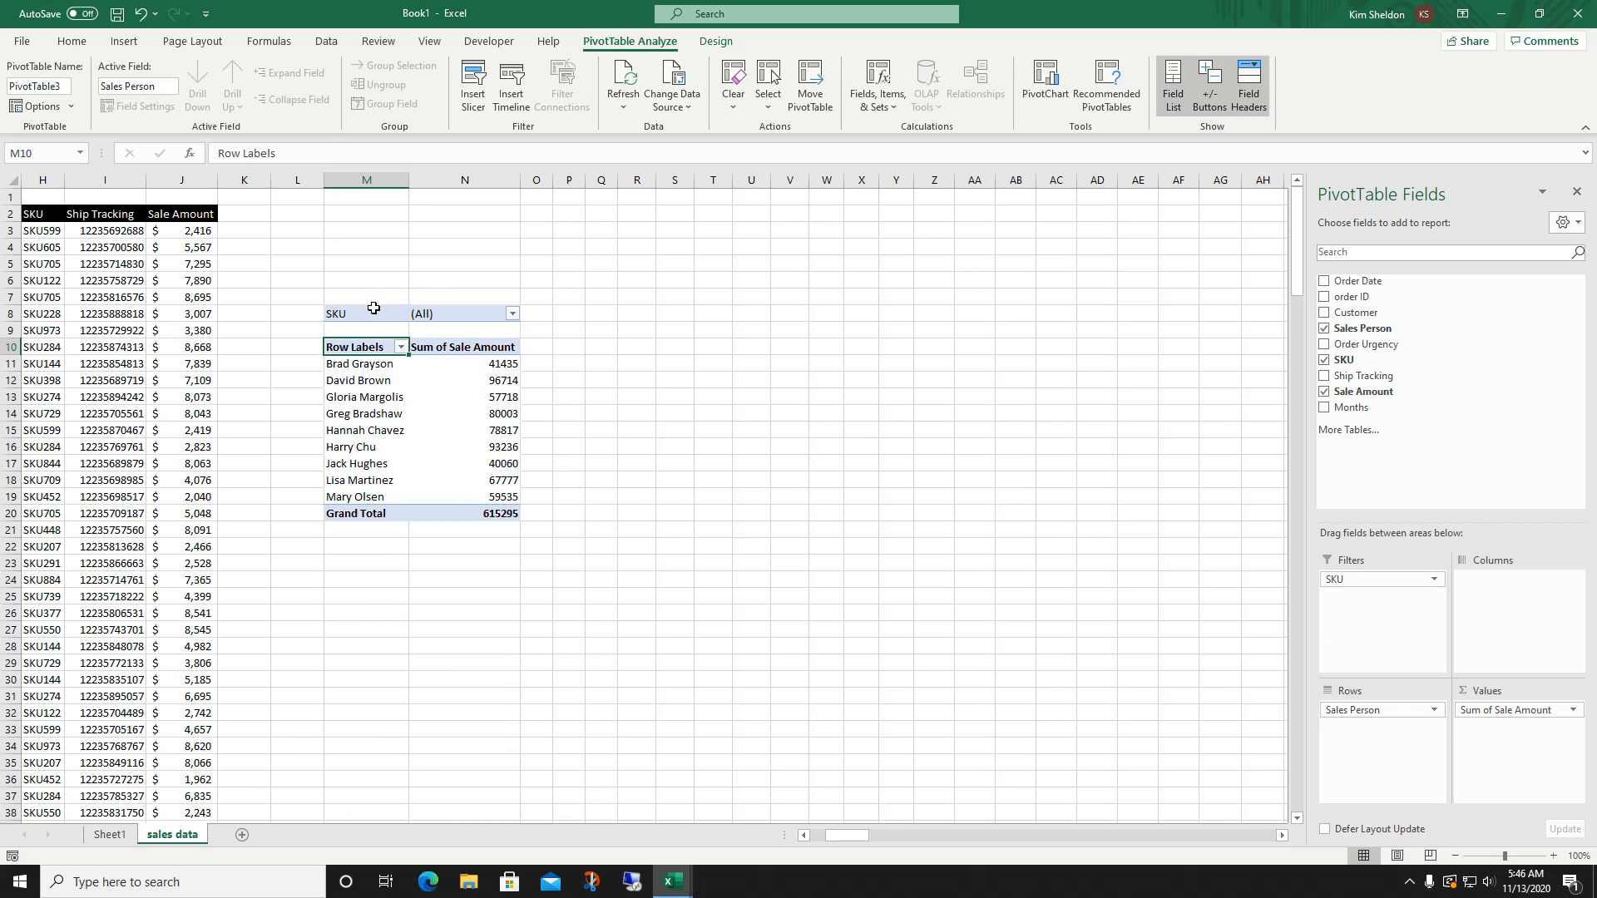
left_click(513, 315)
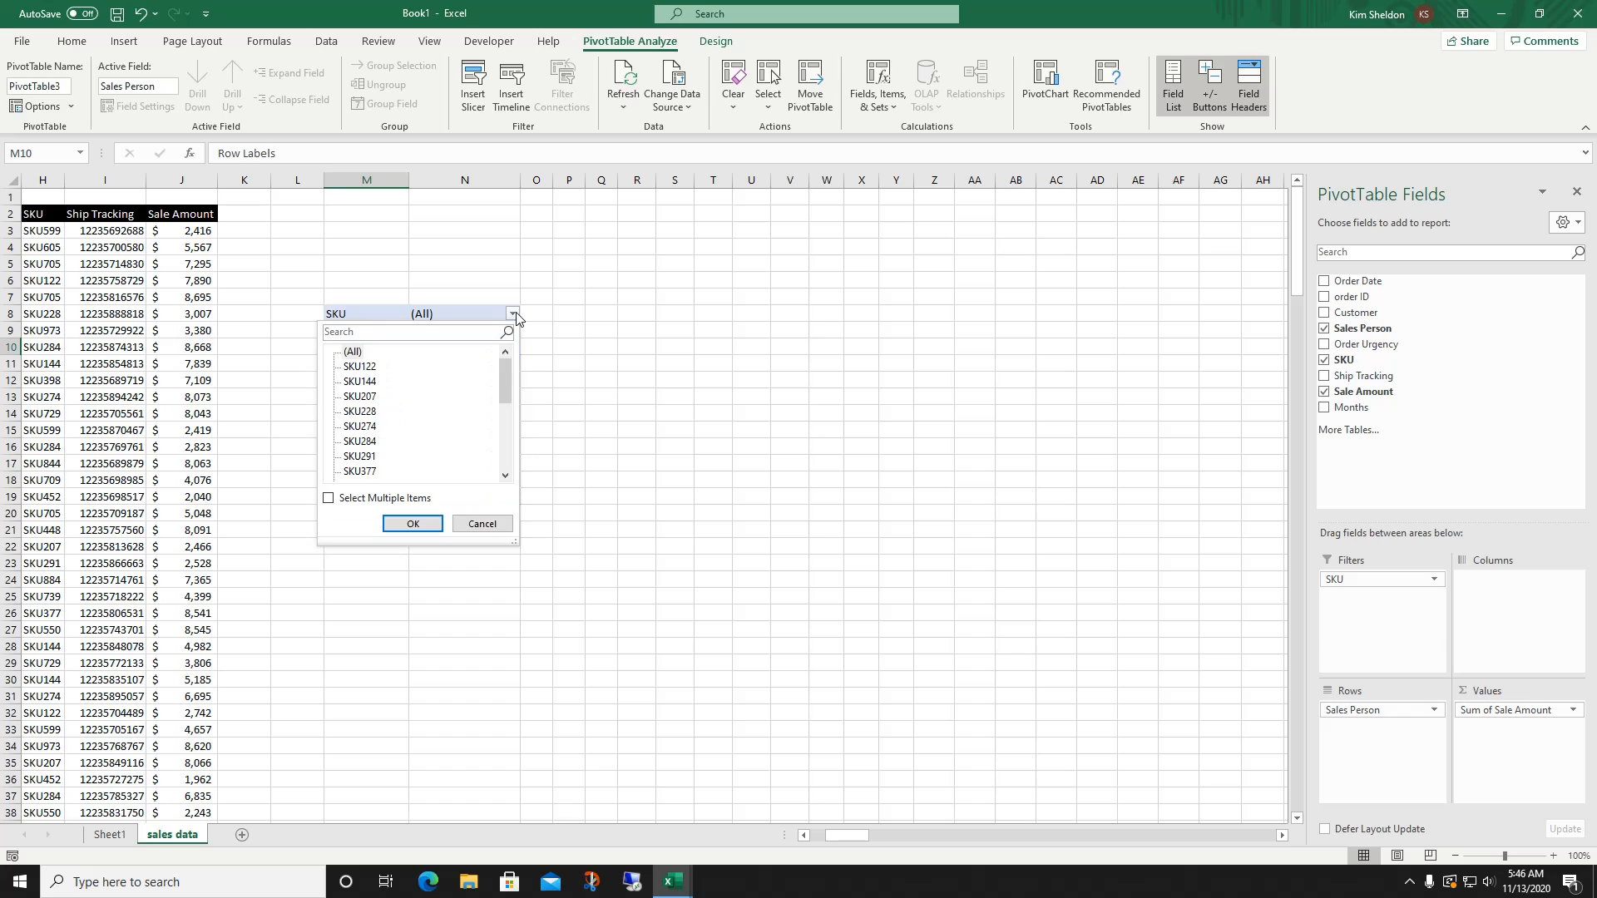
left_click(367, 397)
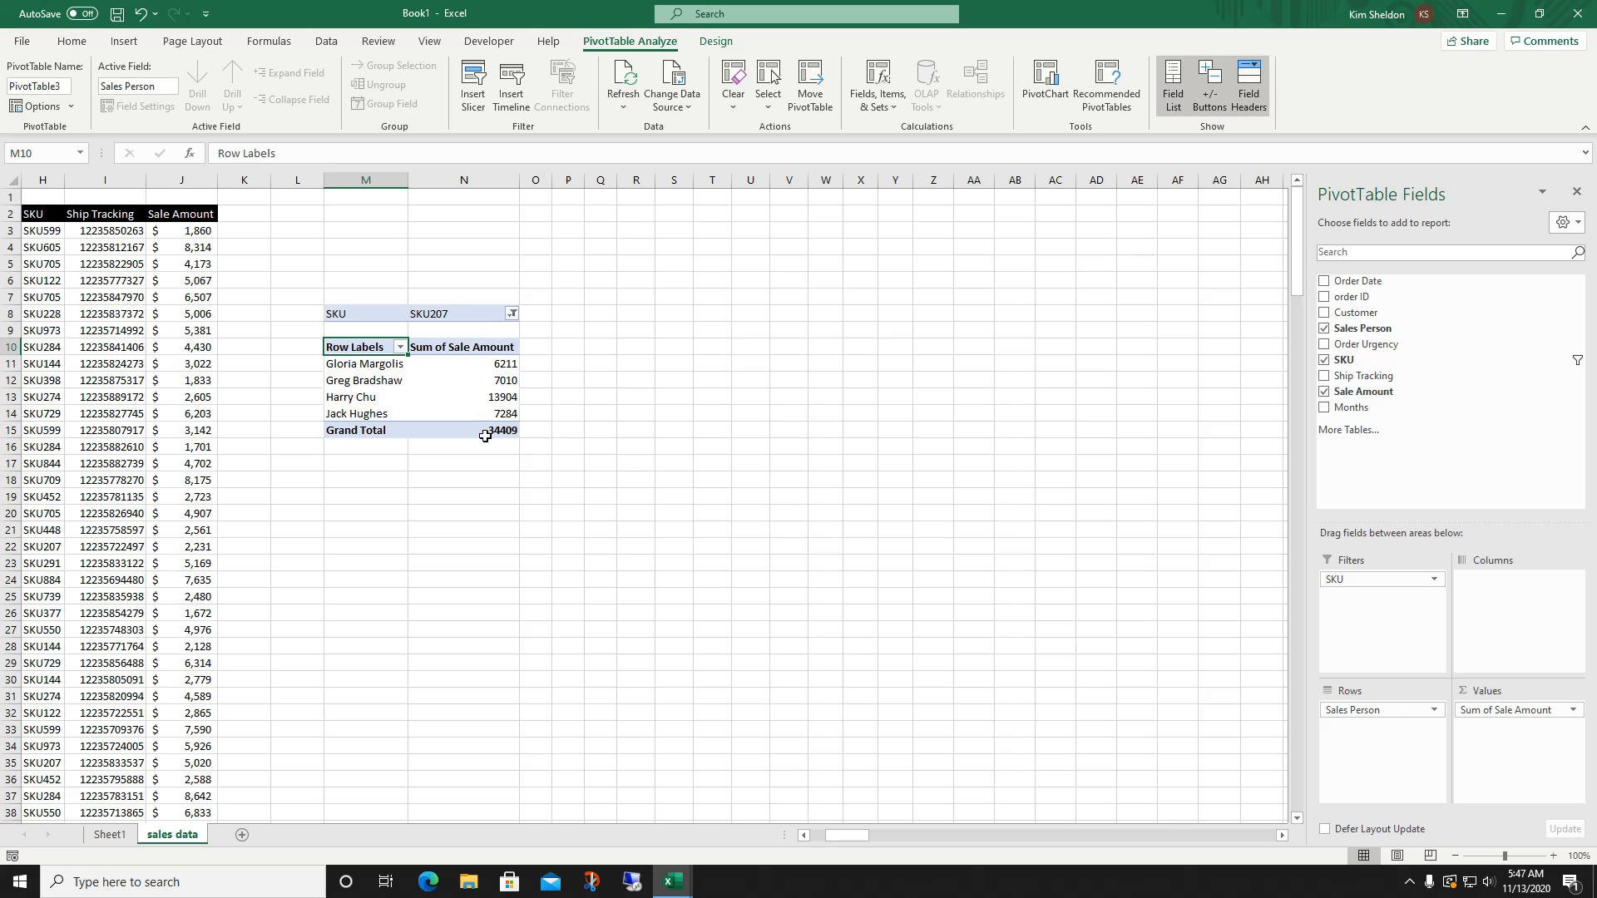
Switch the PivotTable's SKU filter to SKU291, followed by SKU122.
left_click(510, 314)
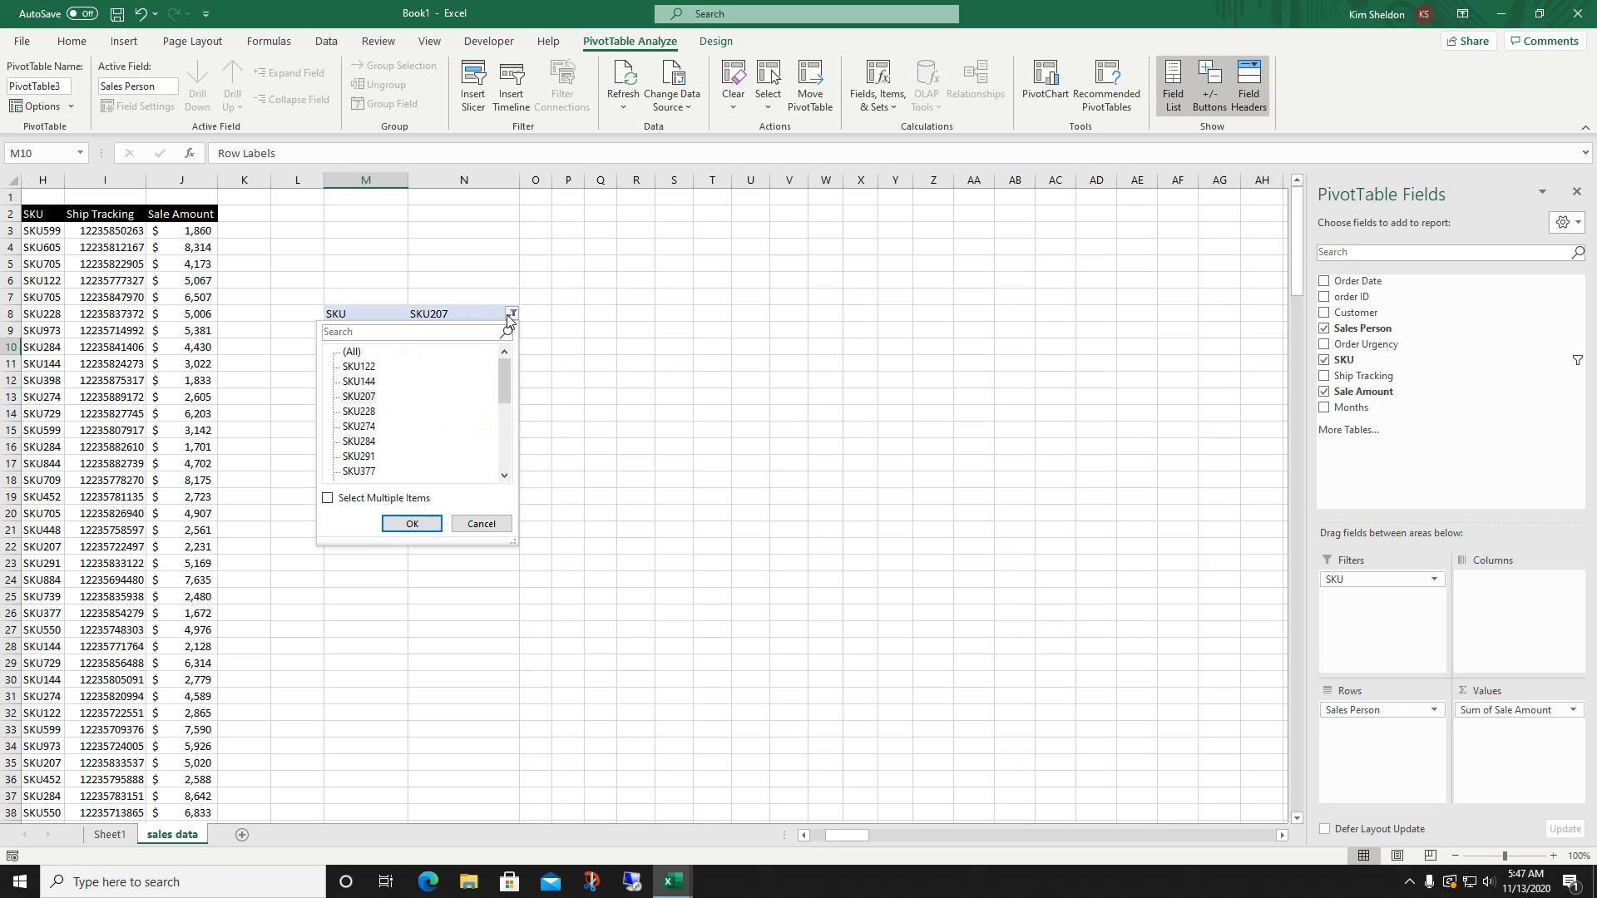
left_click(350, 456)
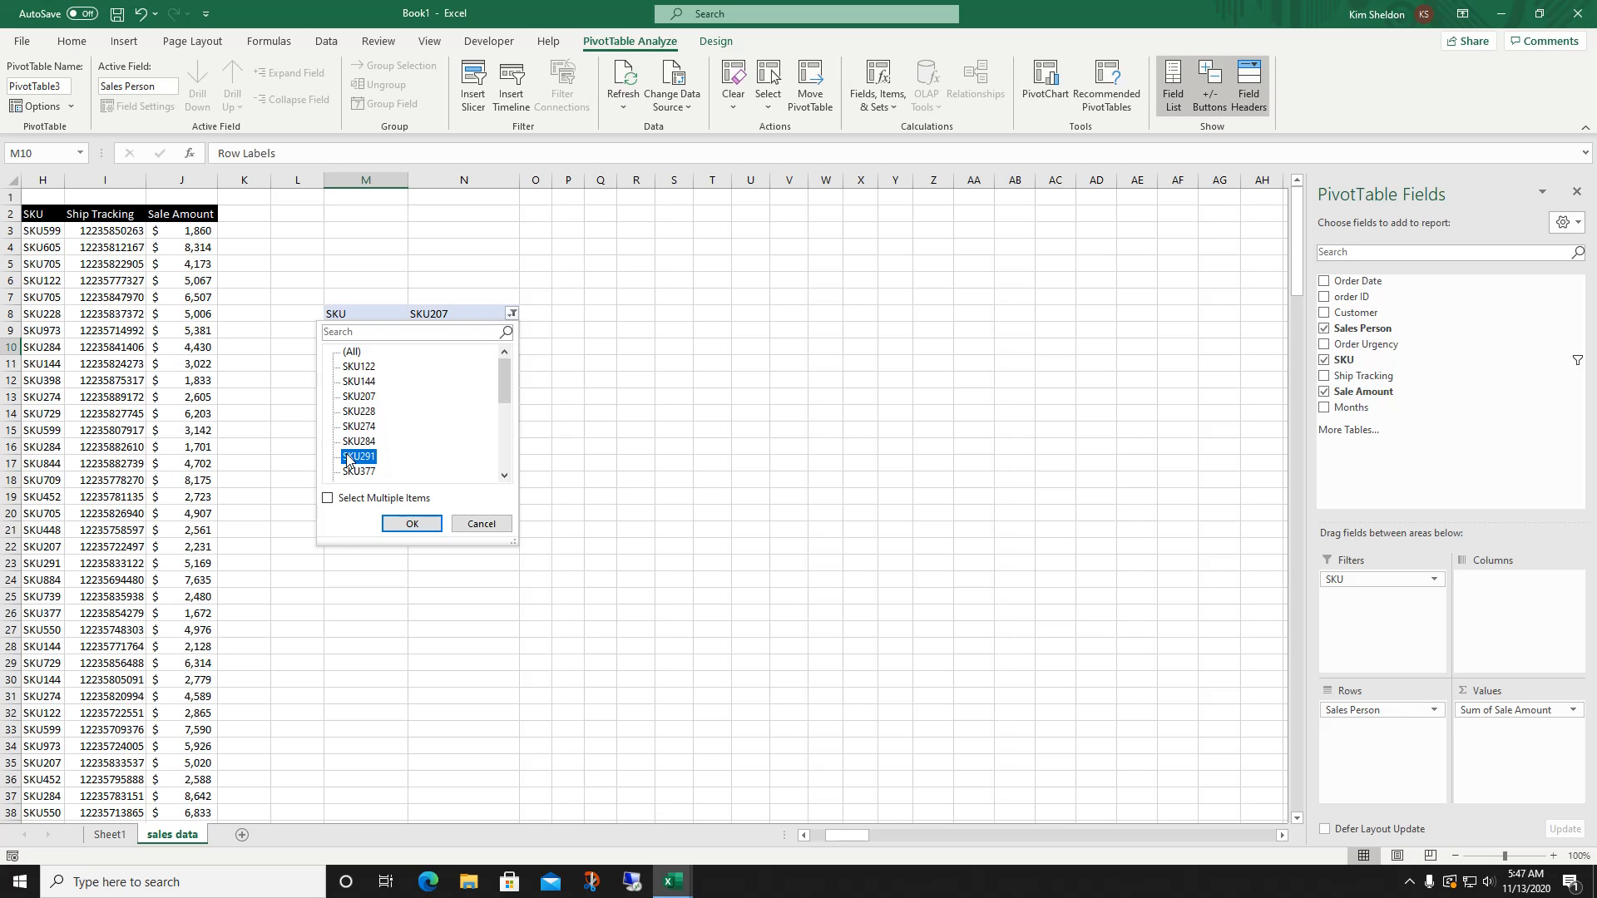
left_click(387, 526)
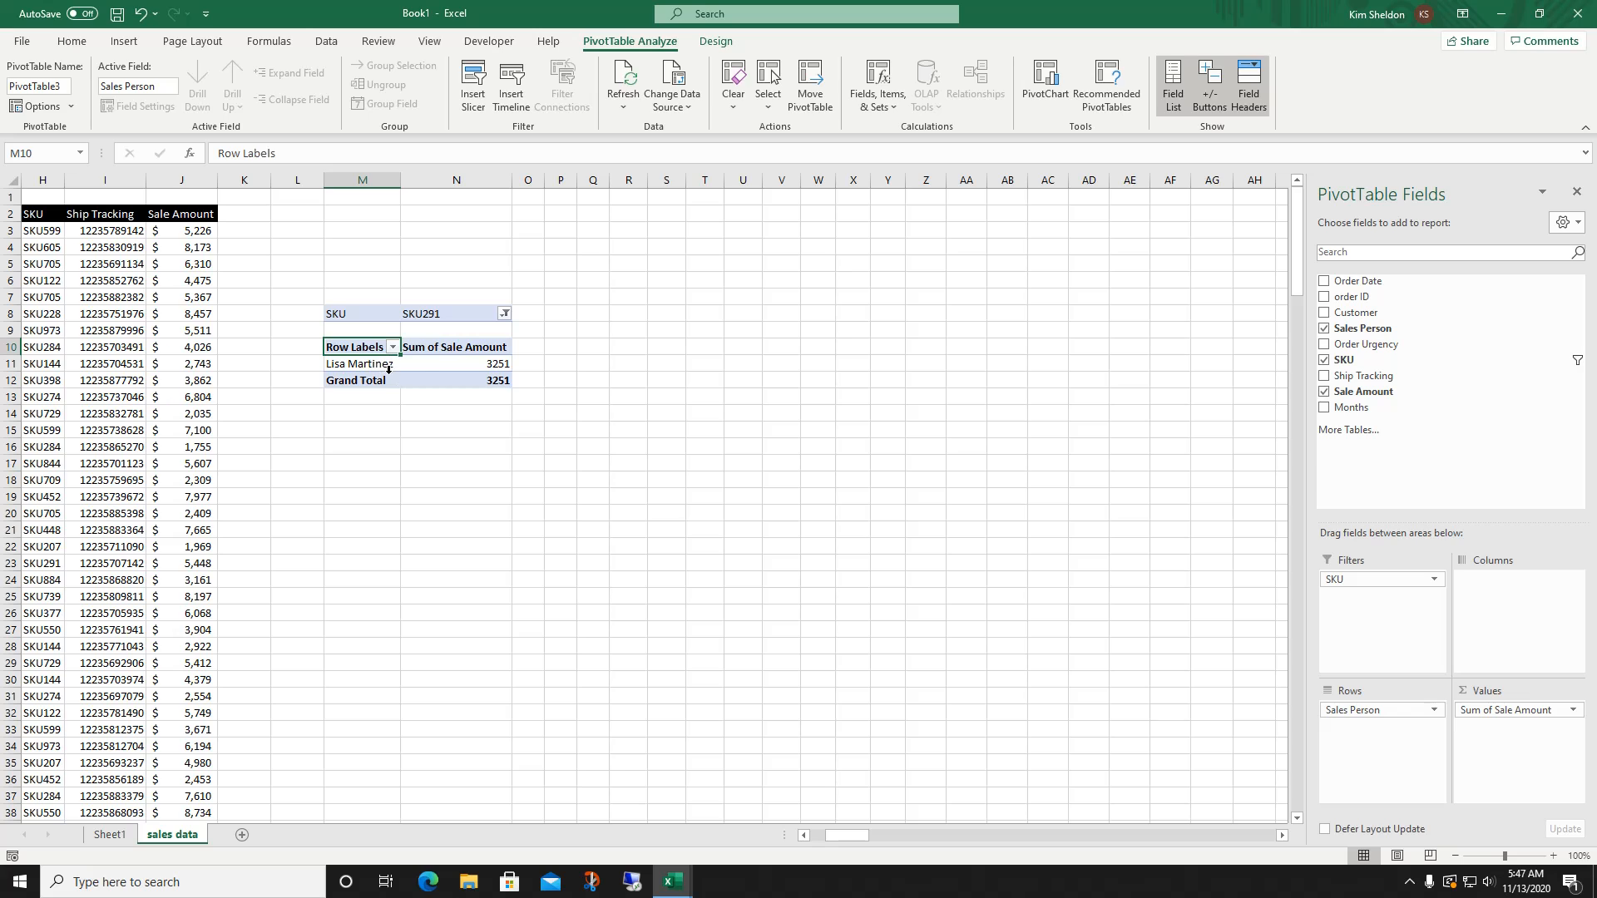
left_click(505, 314)
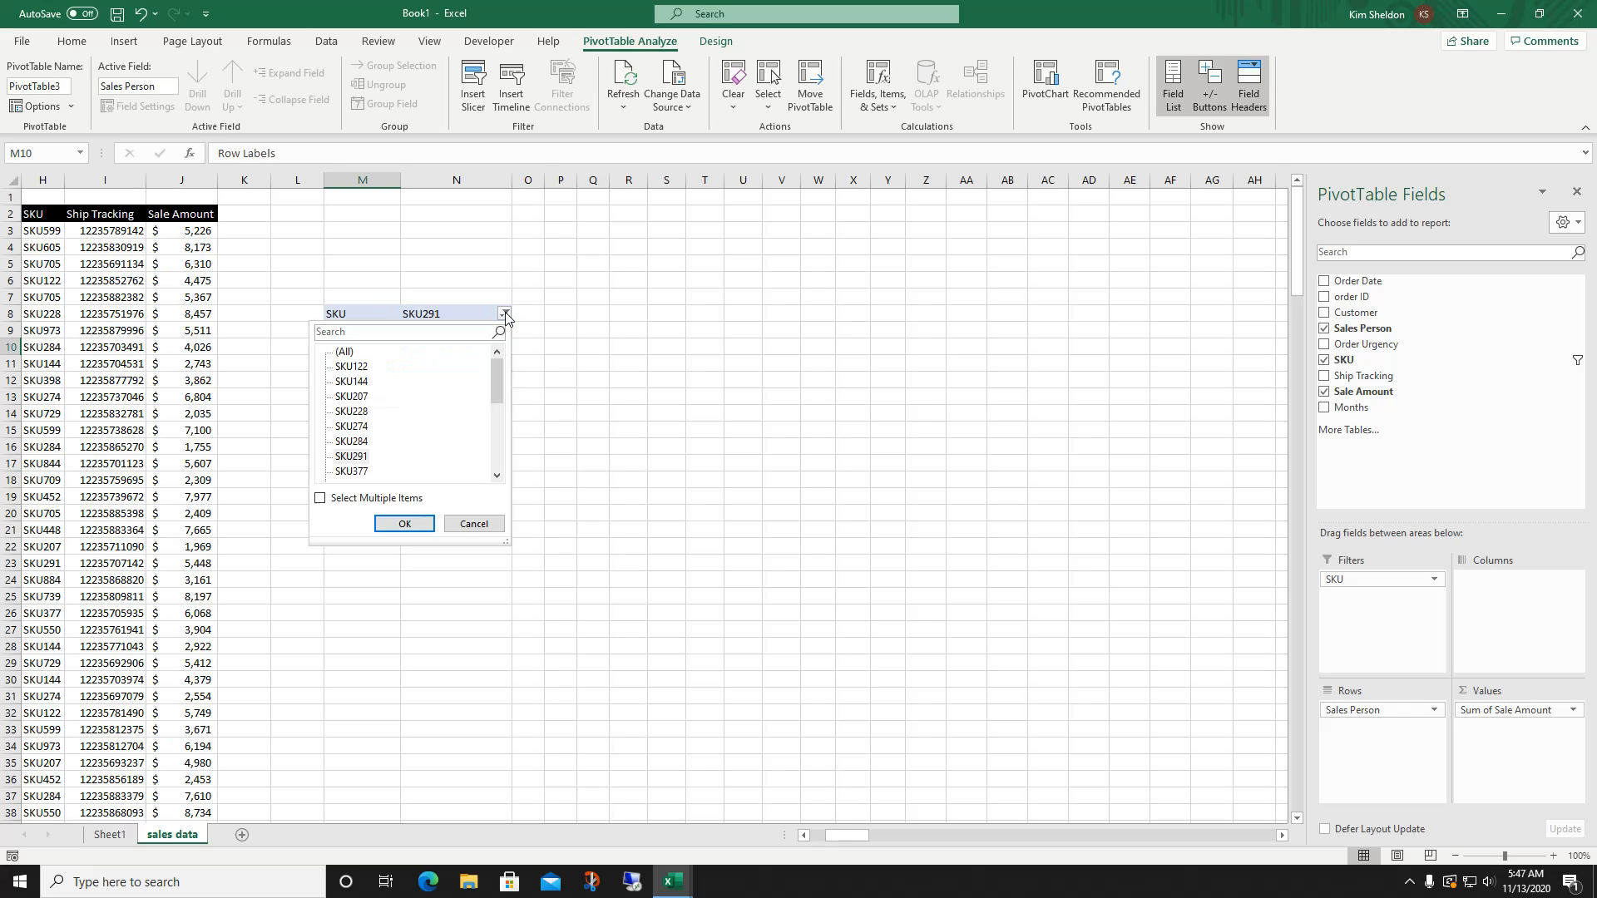
left_click(343, 369)
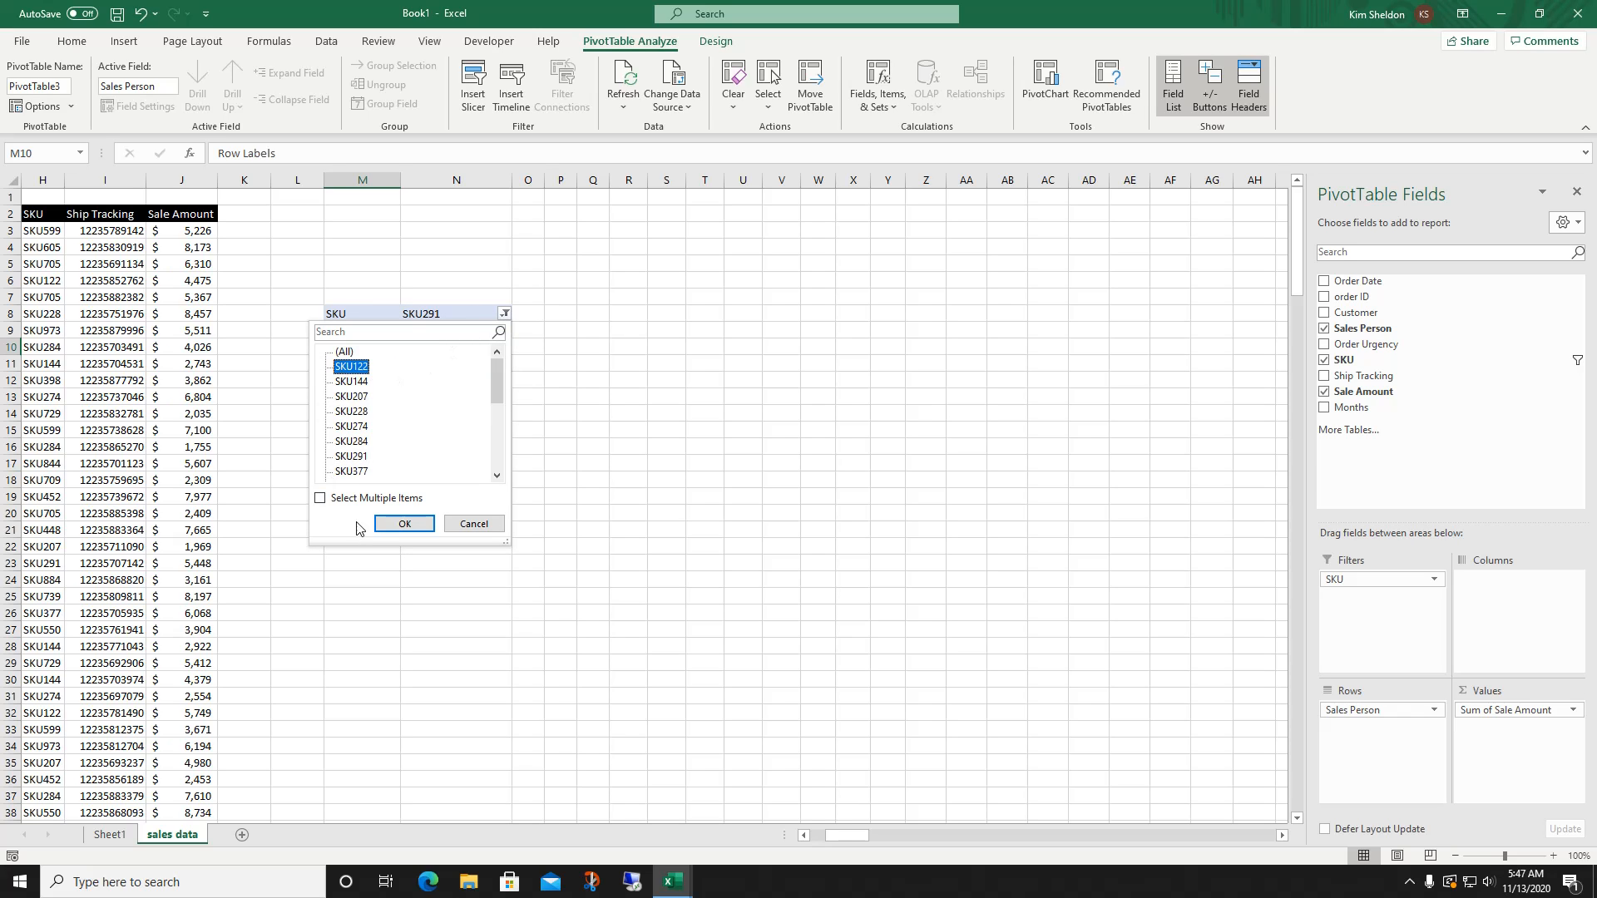
left_click(380, 526)
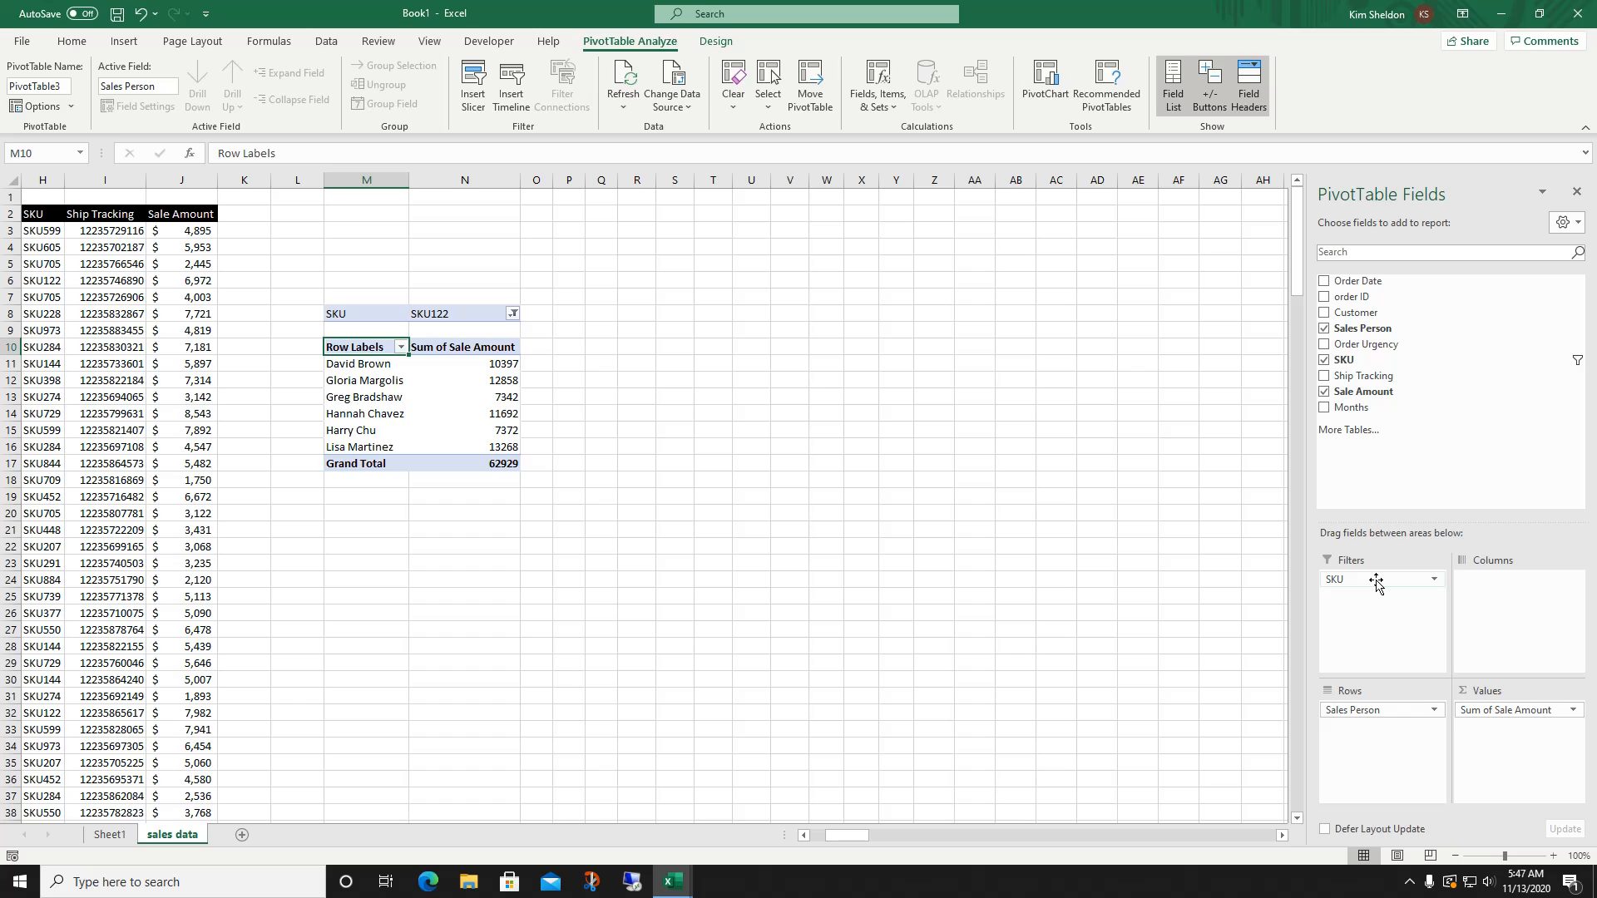
Replace SKU with Months in the PivotTable's Filters, filter the report to Jan, and bring the source data back into view.
mouse_move(1377, 582)
left_mouse_down()
mouse_move(1377, 401)
mouse_move(1363, 388)
mouse_move(1387, 580)
left_mouse_up()
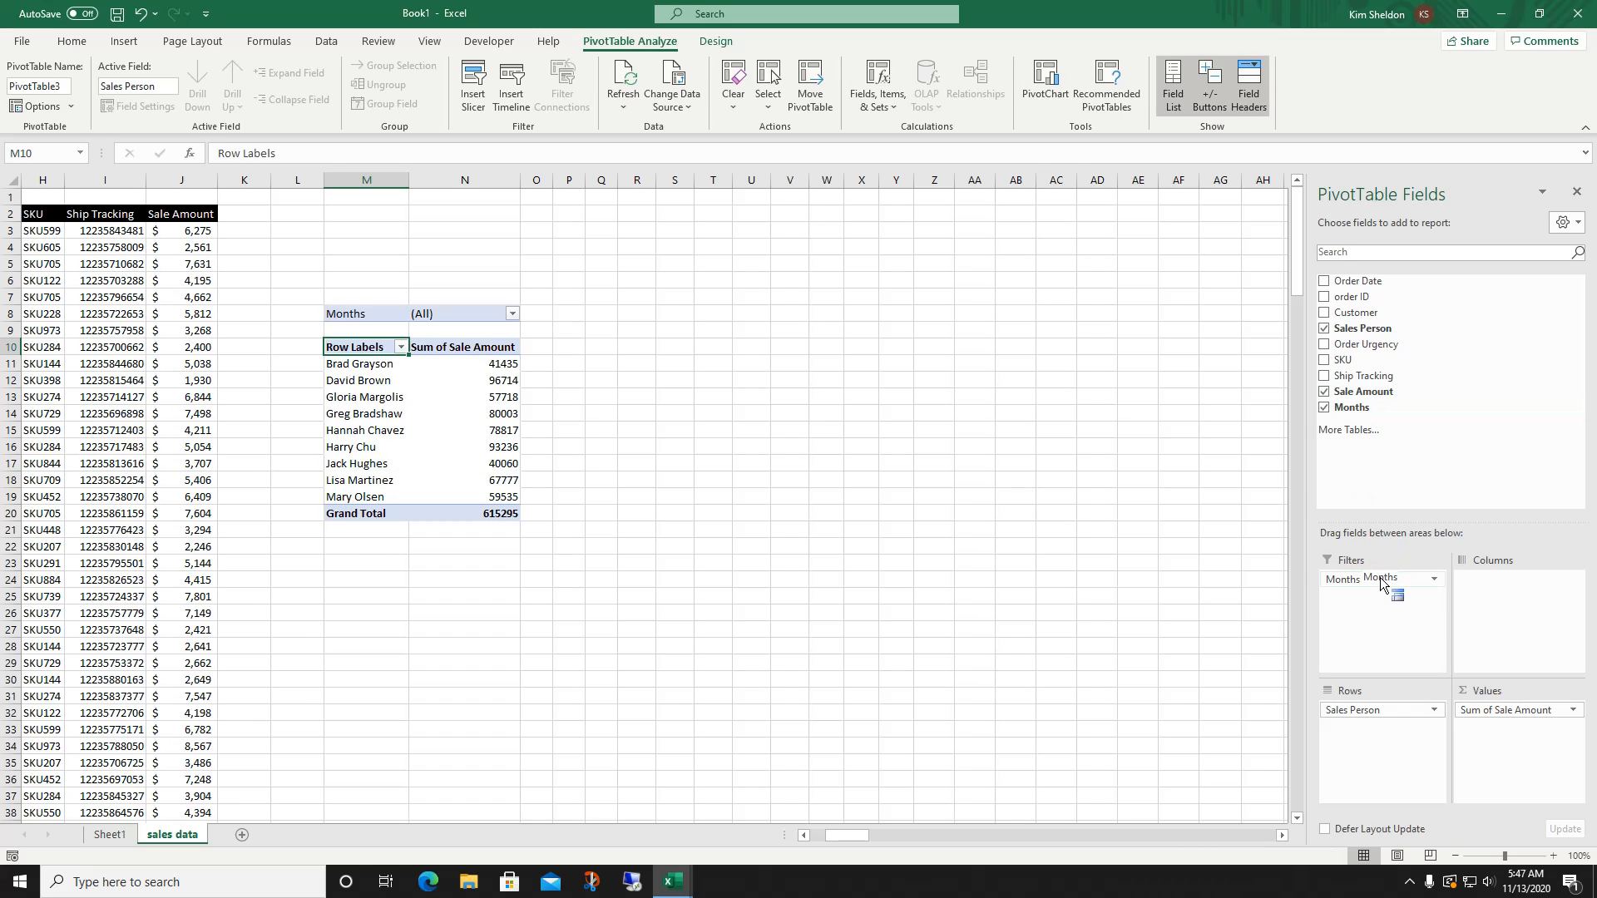
left_click(514, 314)
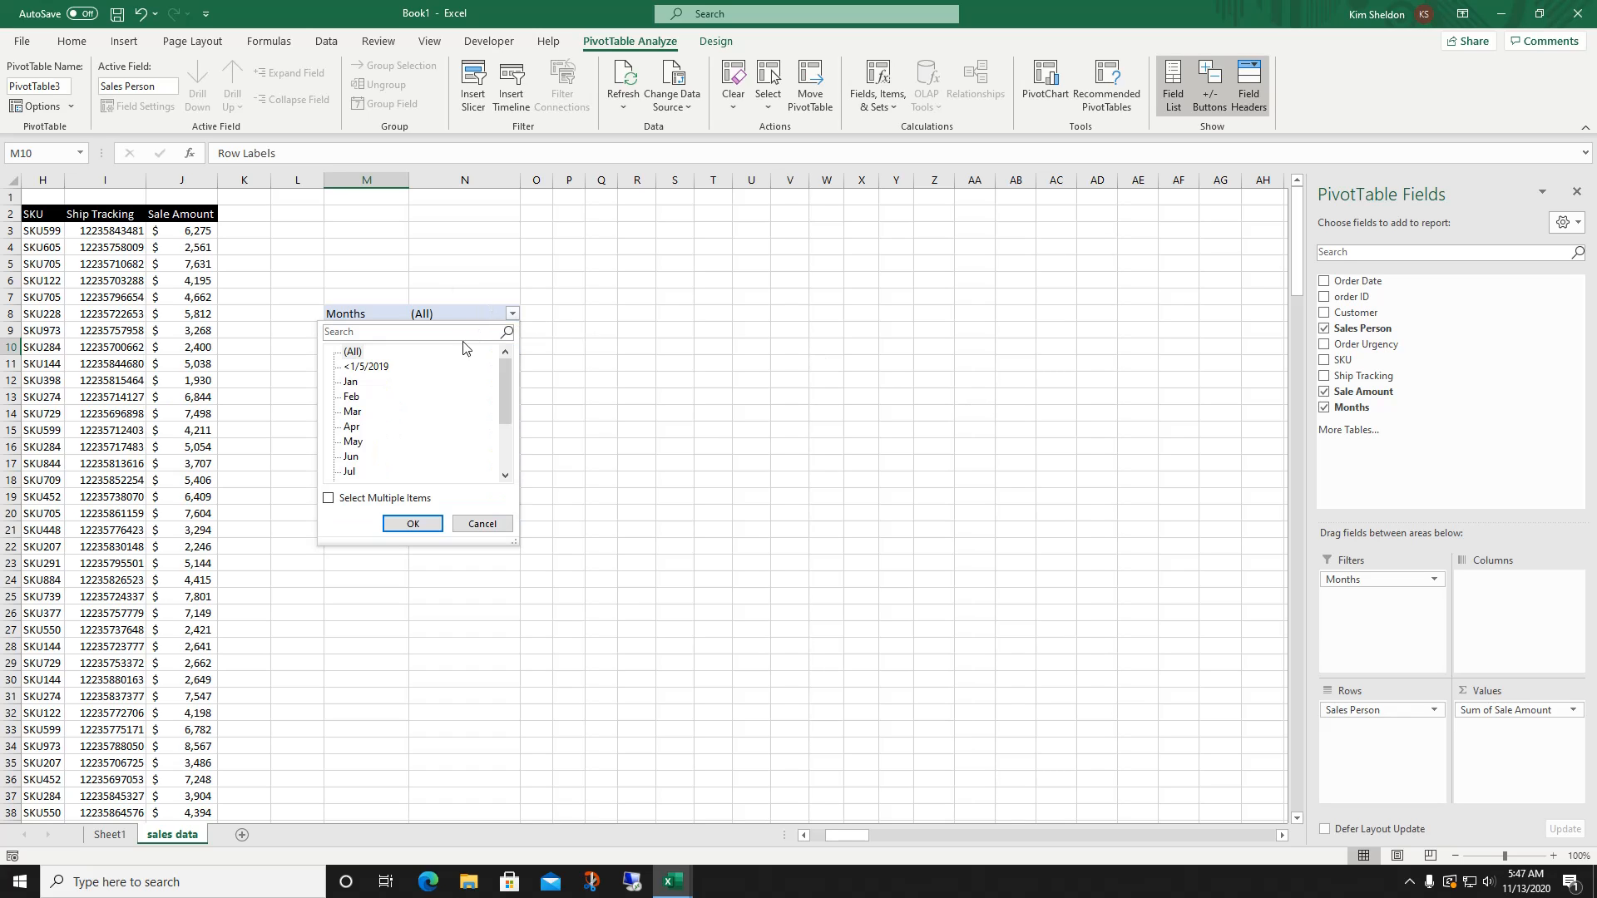
left_click(358, 382)
left_click(413, 523)
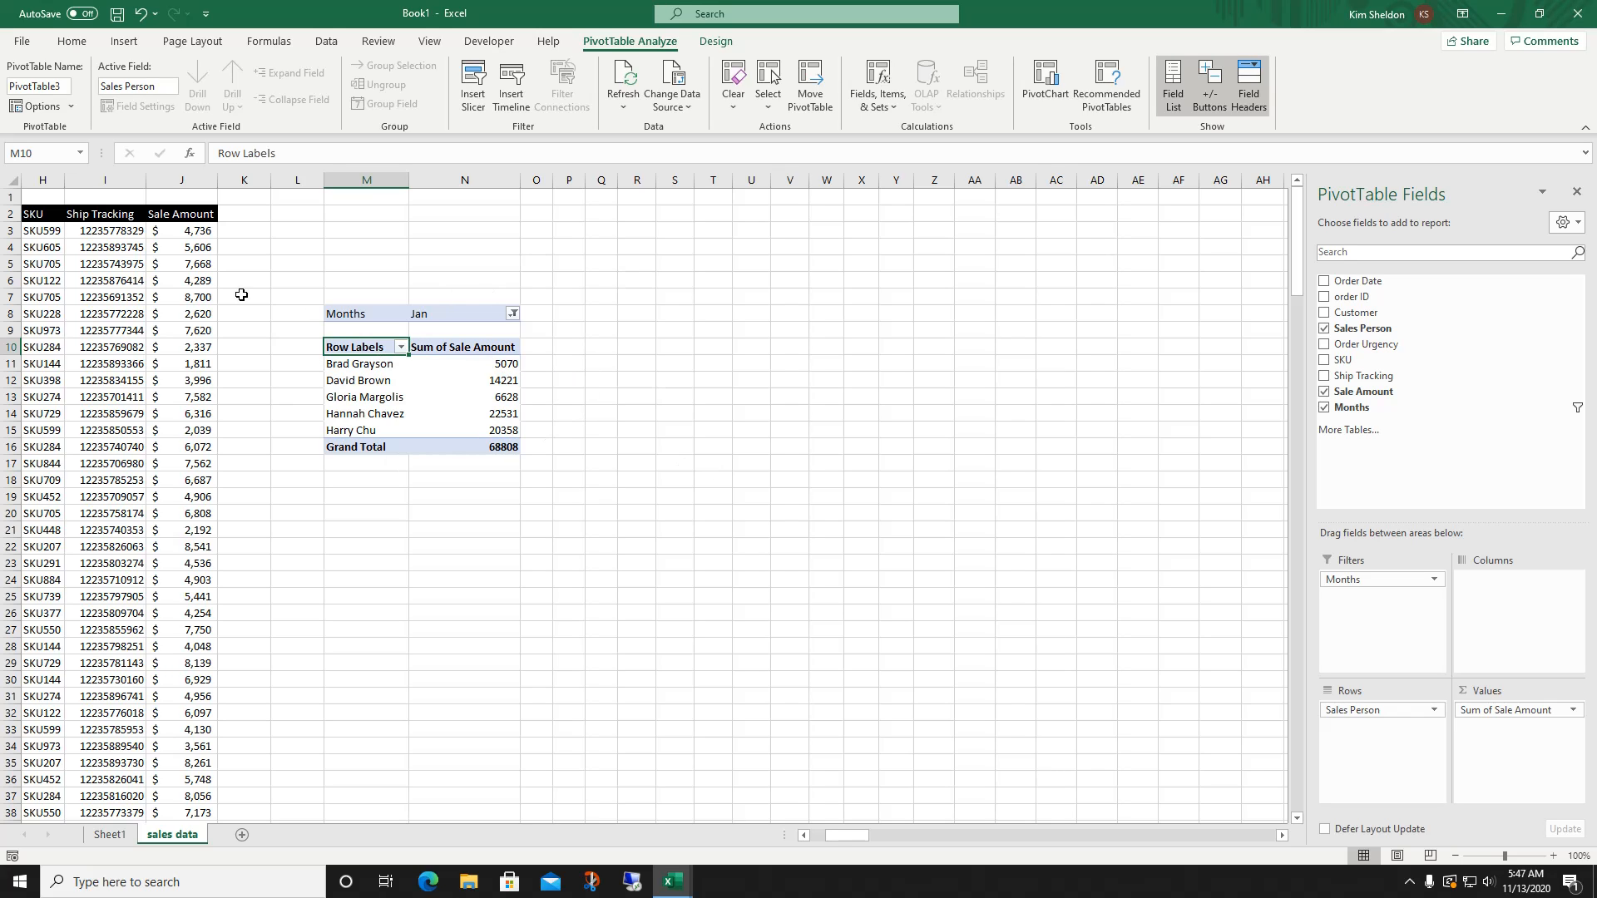
left_click_drag(856, 841, 836, 840)
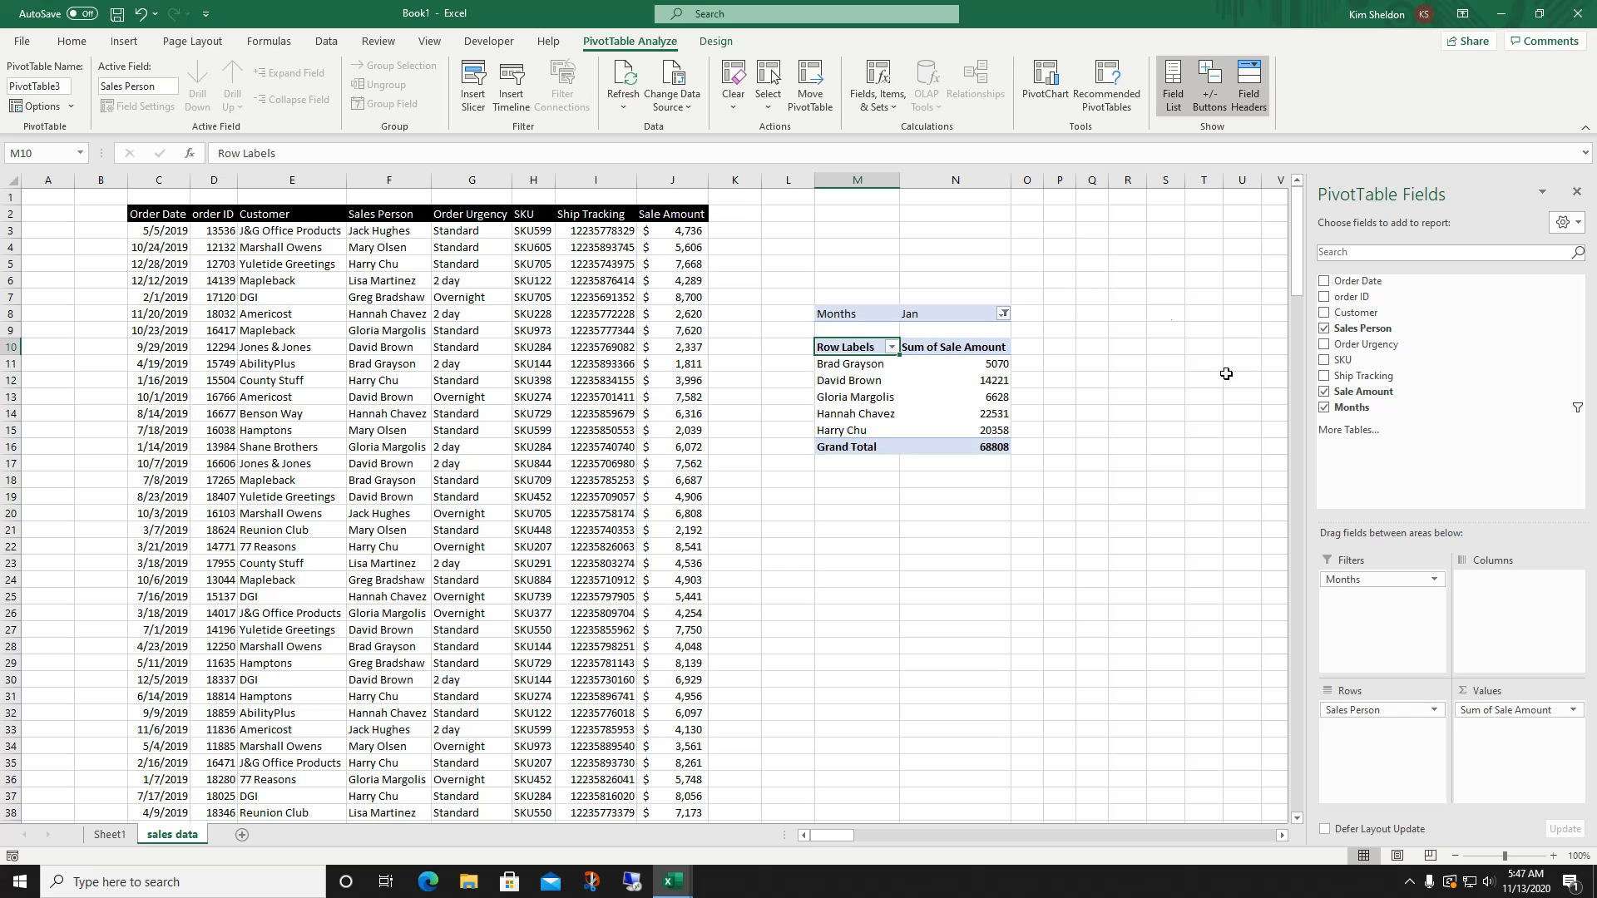
Switch the PivotTable's Months filter to Mar, followed by Jun.
left_click(1004, 315)
left_click(843, 412)
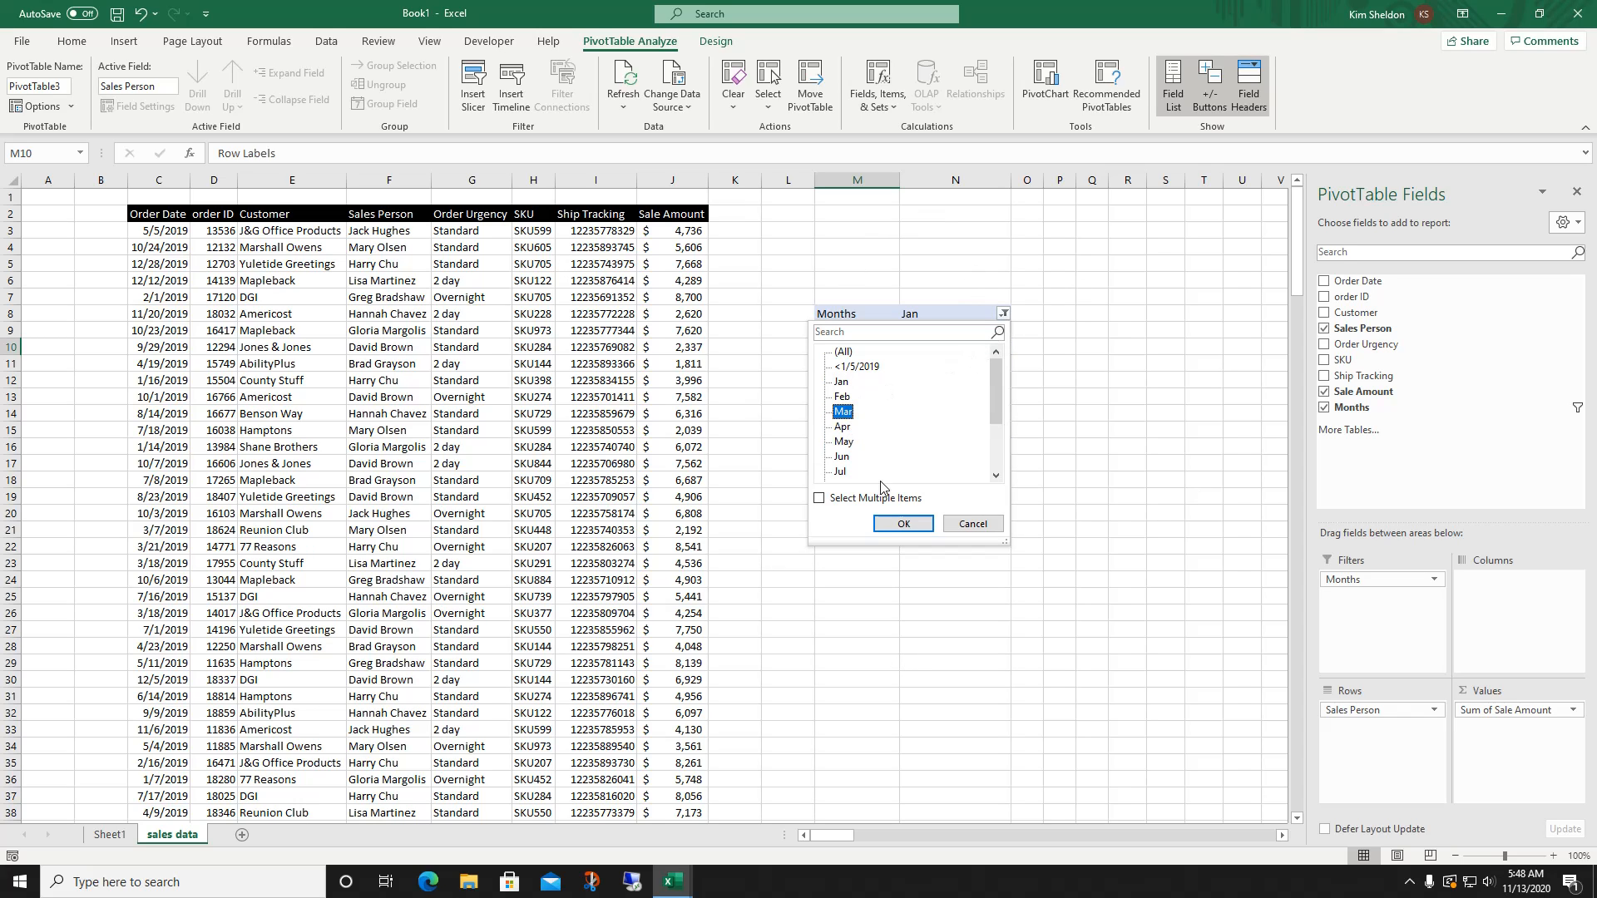
left_click(907, 524)
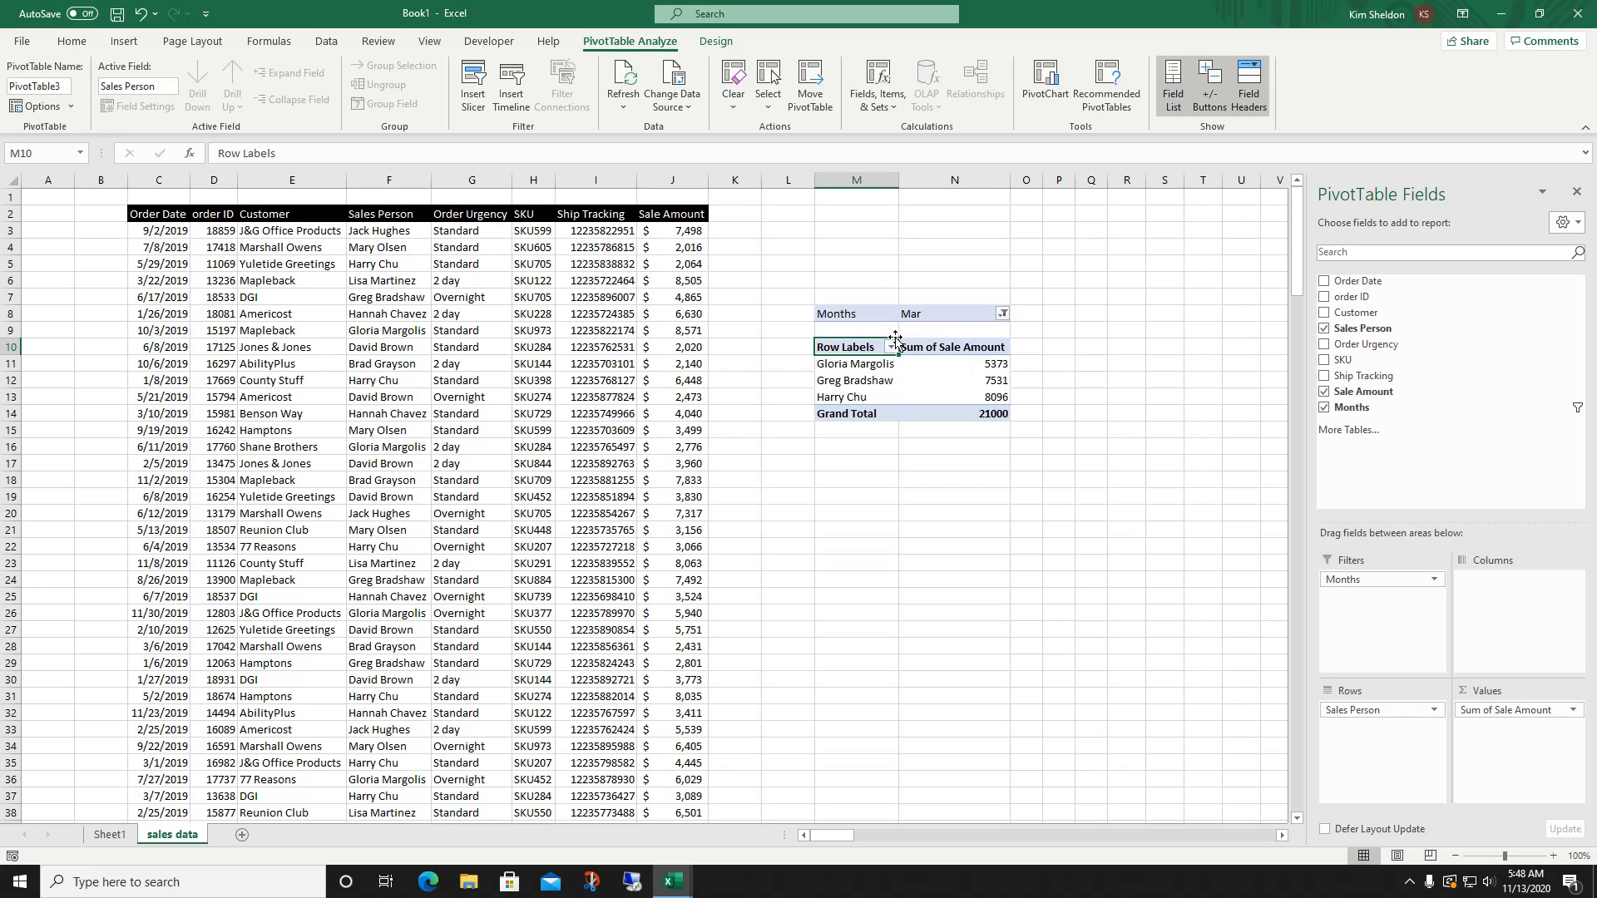
left_click(1003, 315)
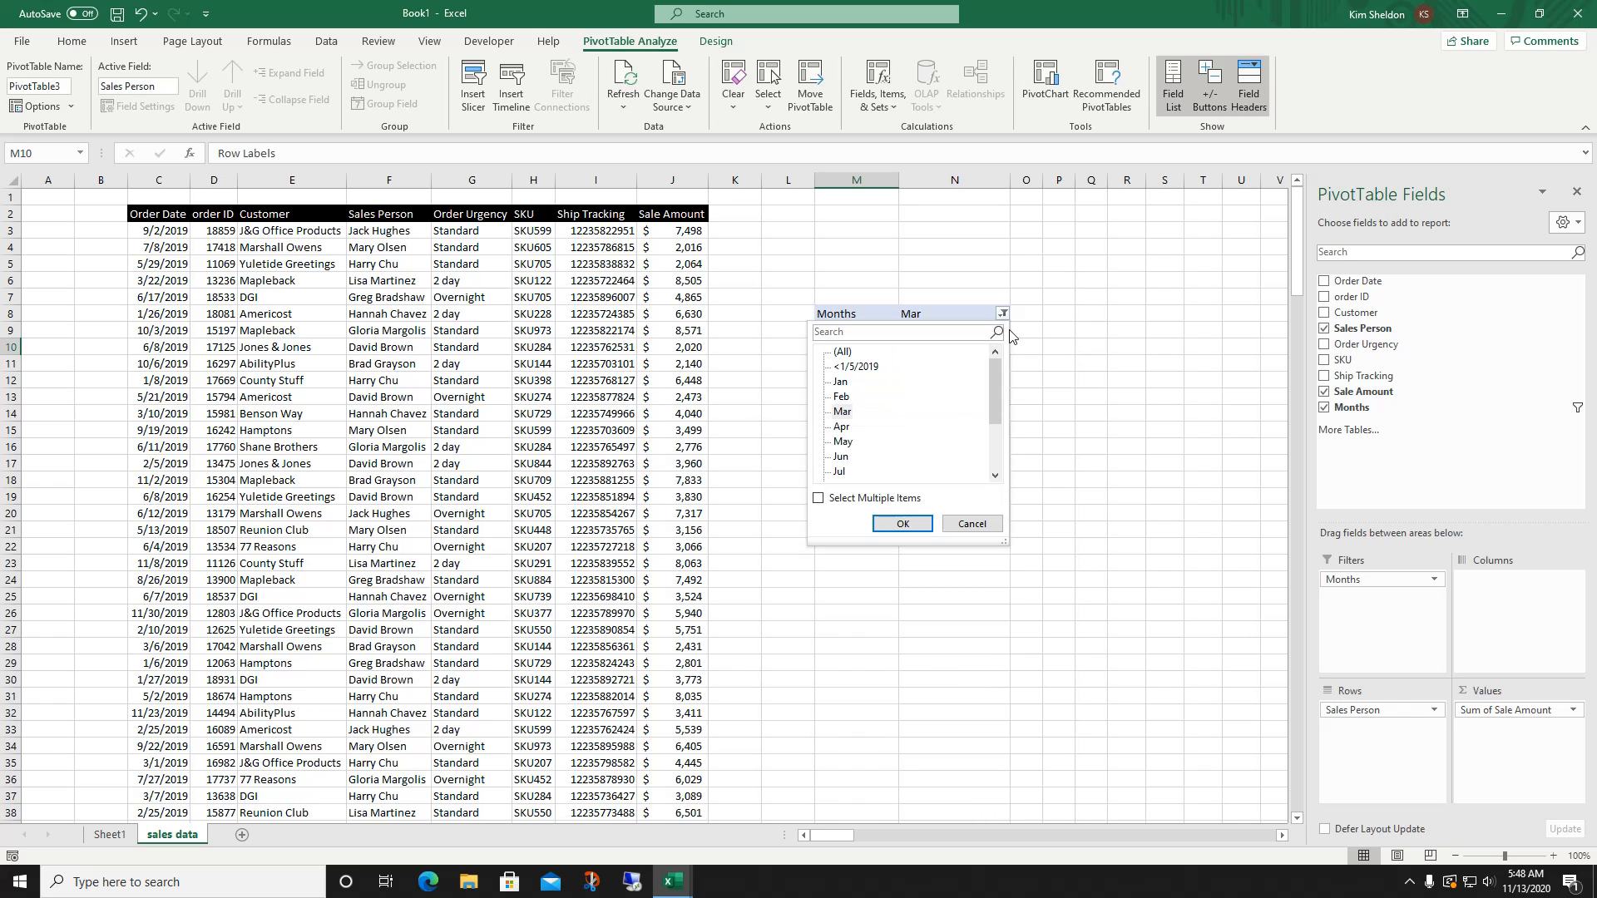
left_click(840, 457)
left_click(903, 524)
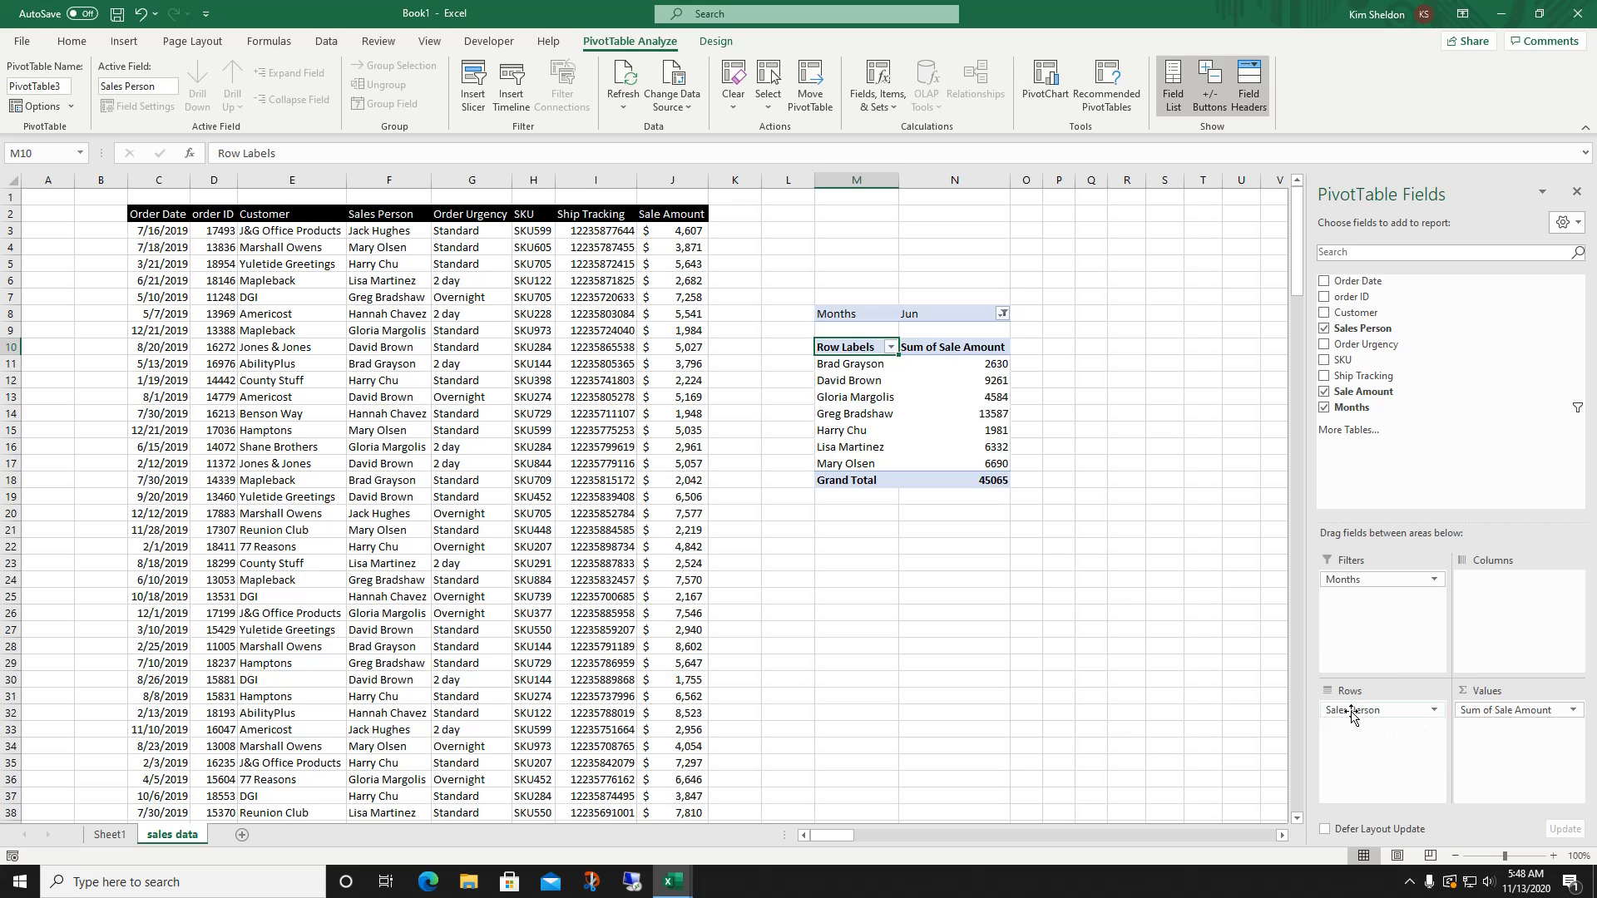
Try Sales Person in the PivotTable's Columns, view the full horizontal layout, and return the field to Rows.
left_click_drag(1356, 712, 1484, 583)
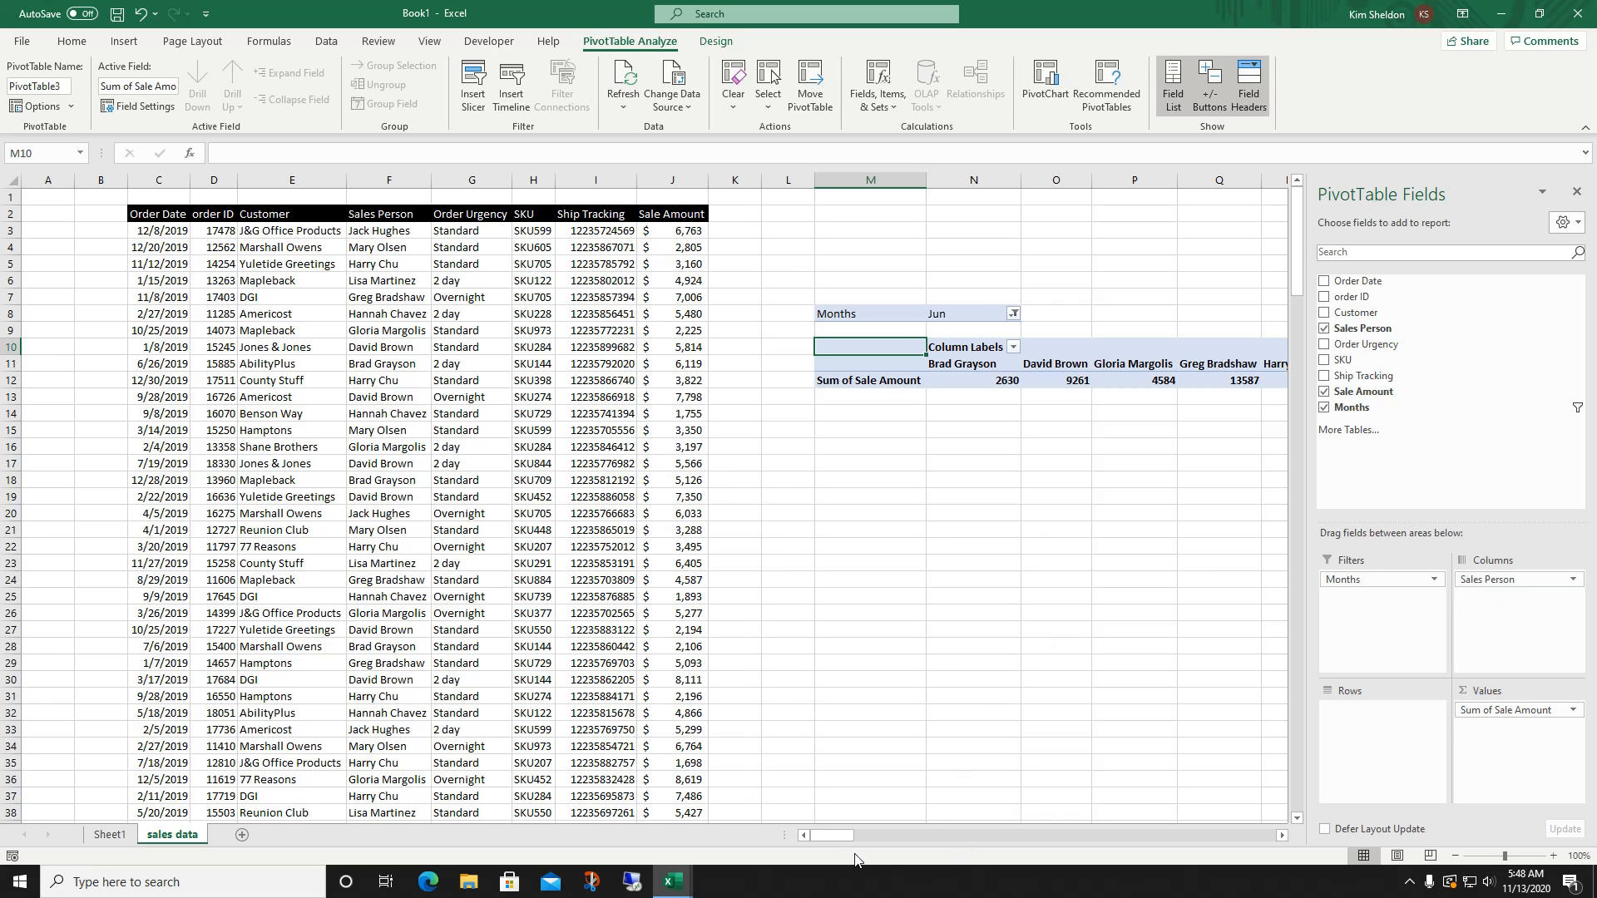
left_click_drag(826, 840, 839, 837)
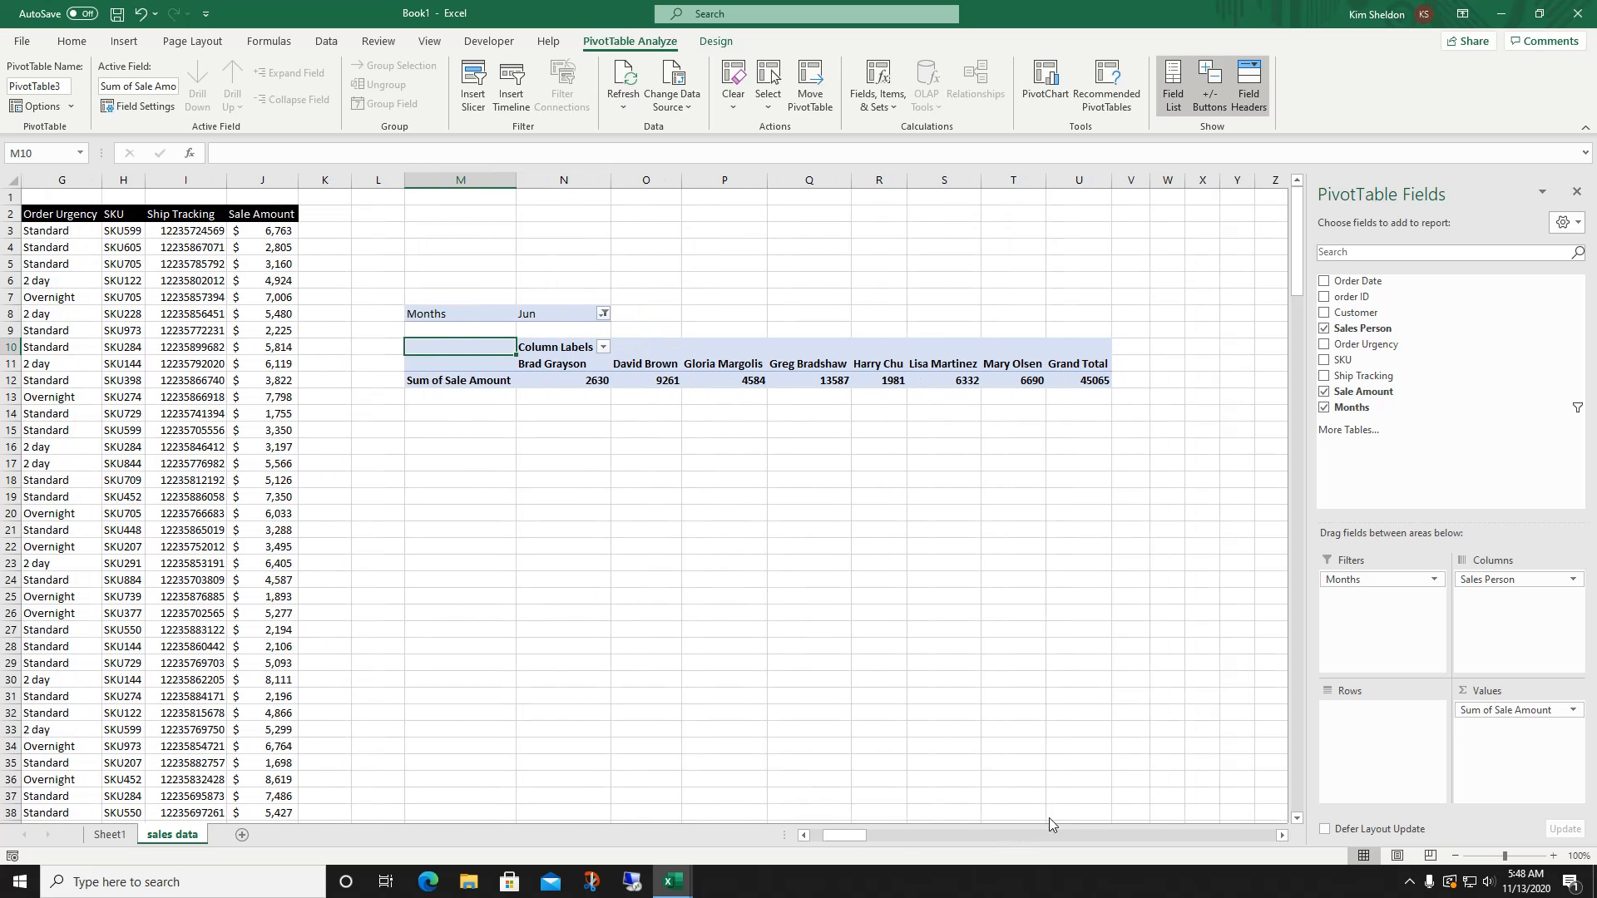
left_click_drag(1477, 581, 1374, 721)
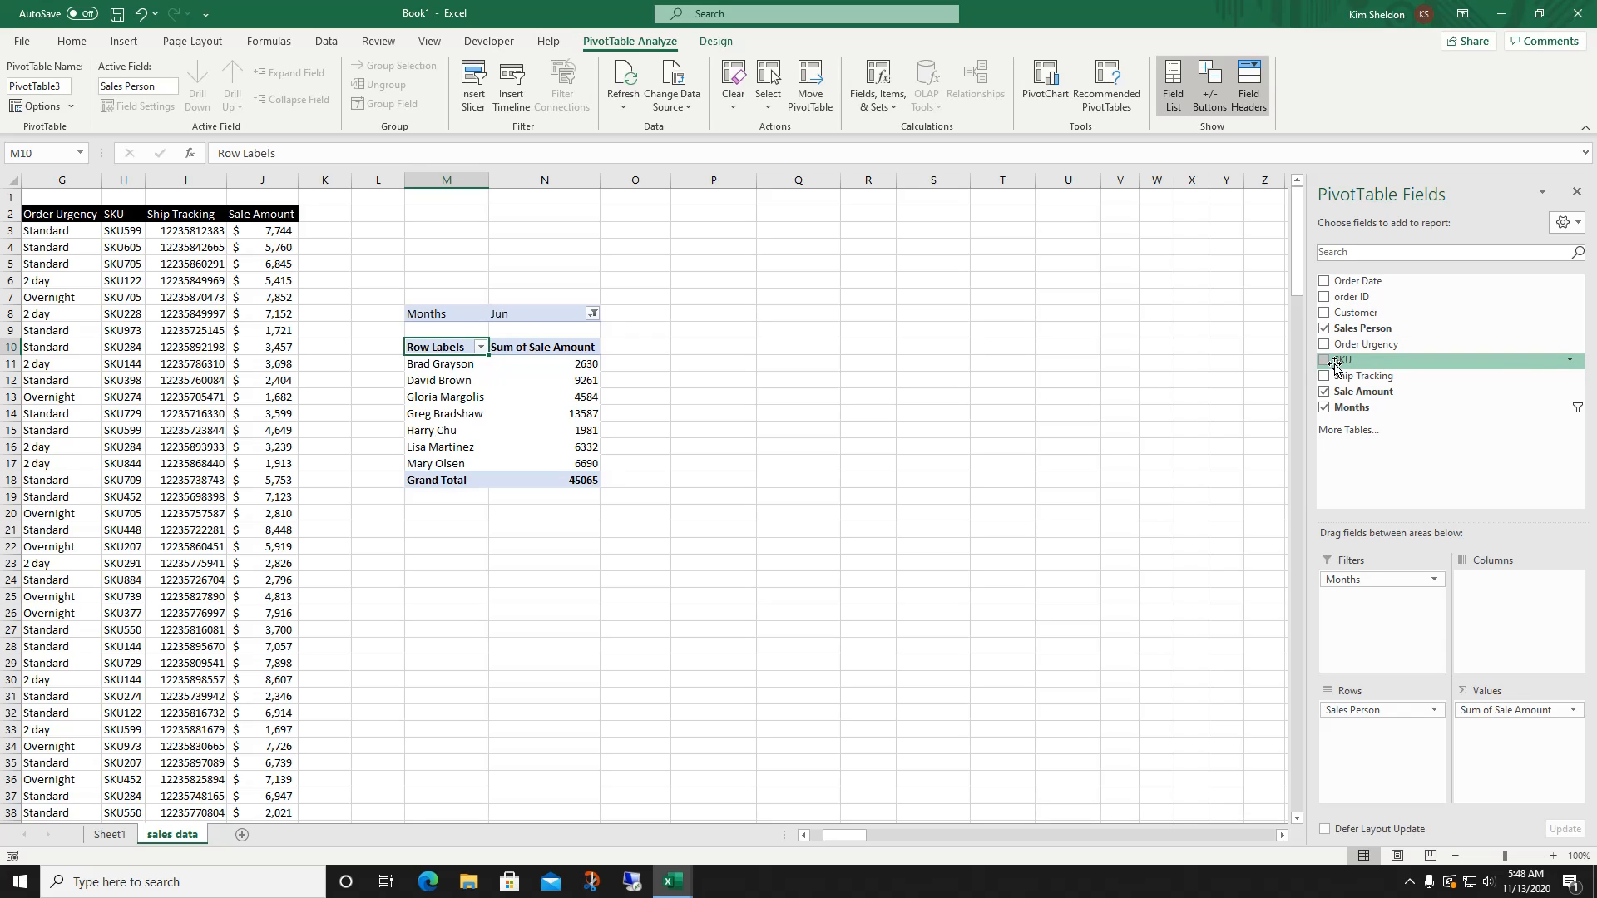
Add SKU below Sales Person in the PivotTable's Rows, set the Months filter to (All), and review the expanded report.
left_click_drag(1334, 366, 1334, 727)
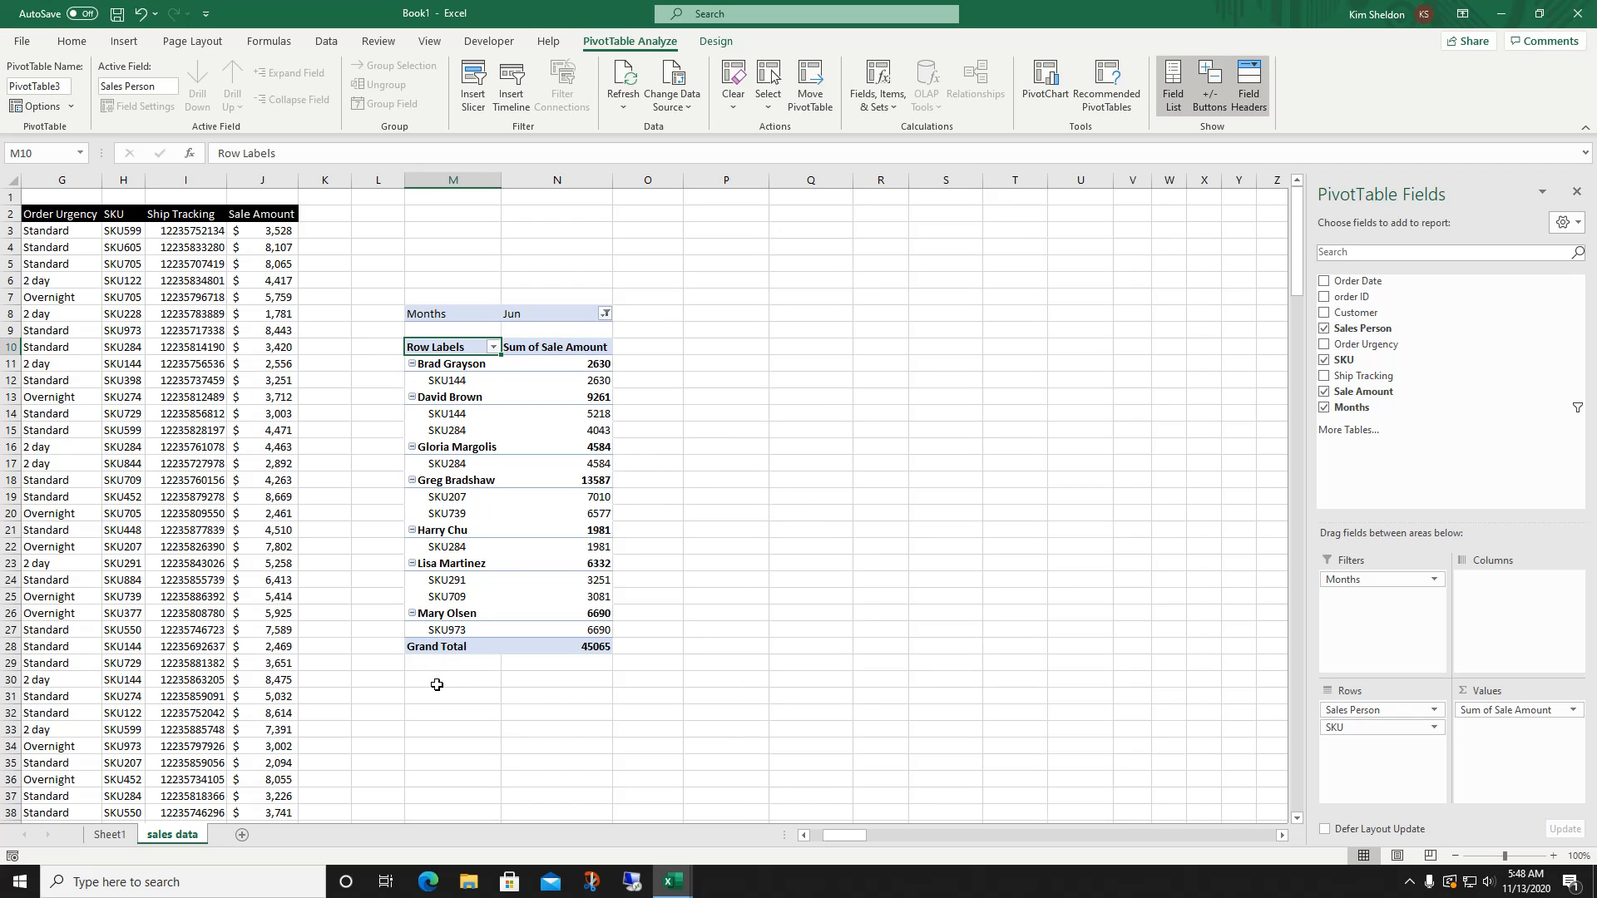
left_click(606, 314)
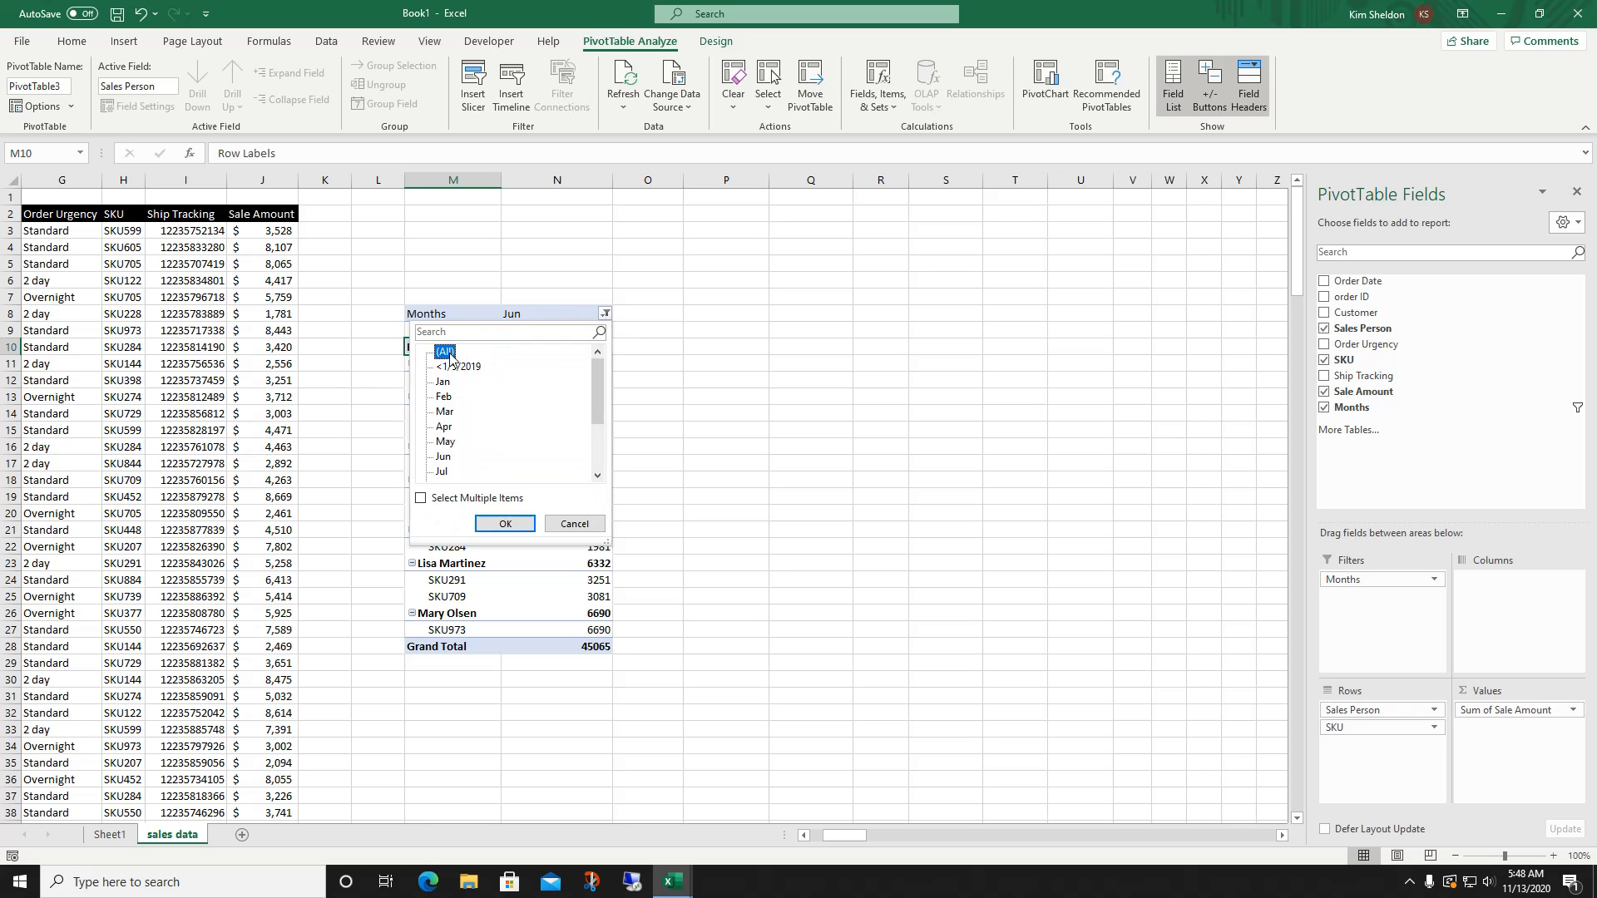
left_click(505, 525)
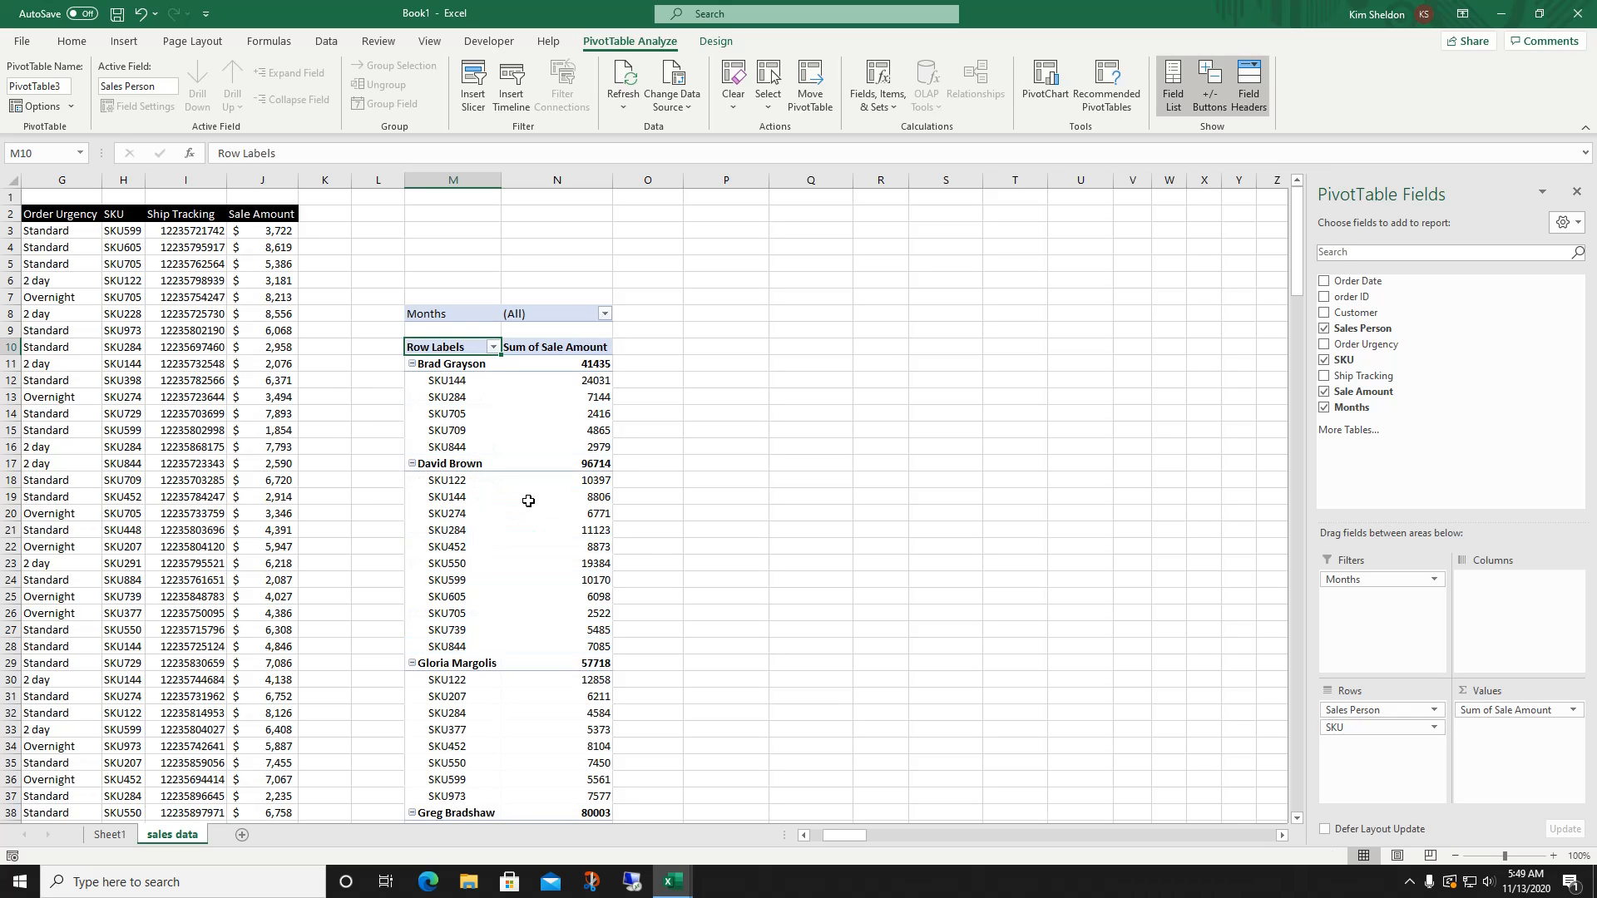
scroll(703, 450, "down", 13)
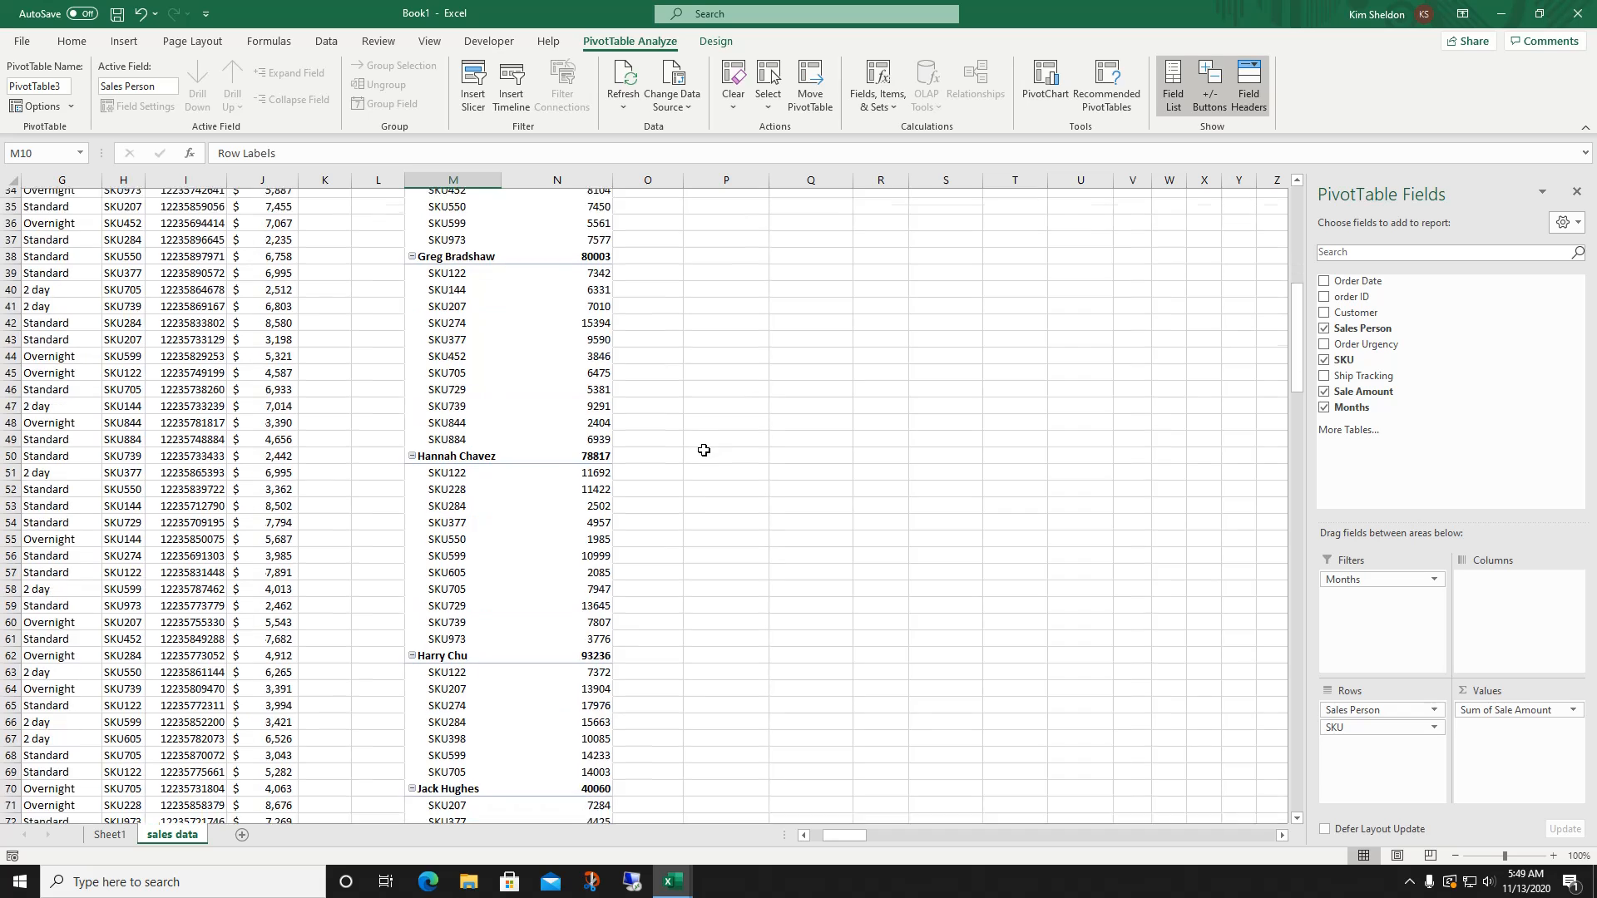
scroll(704, 447, "up", 7)
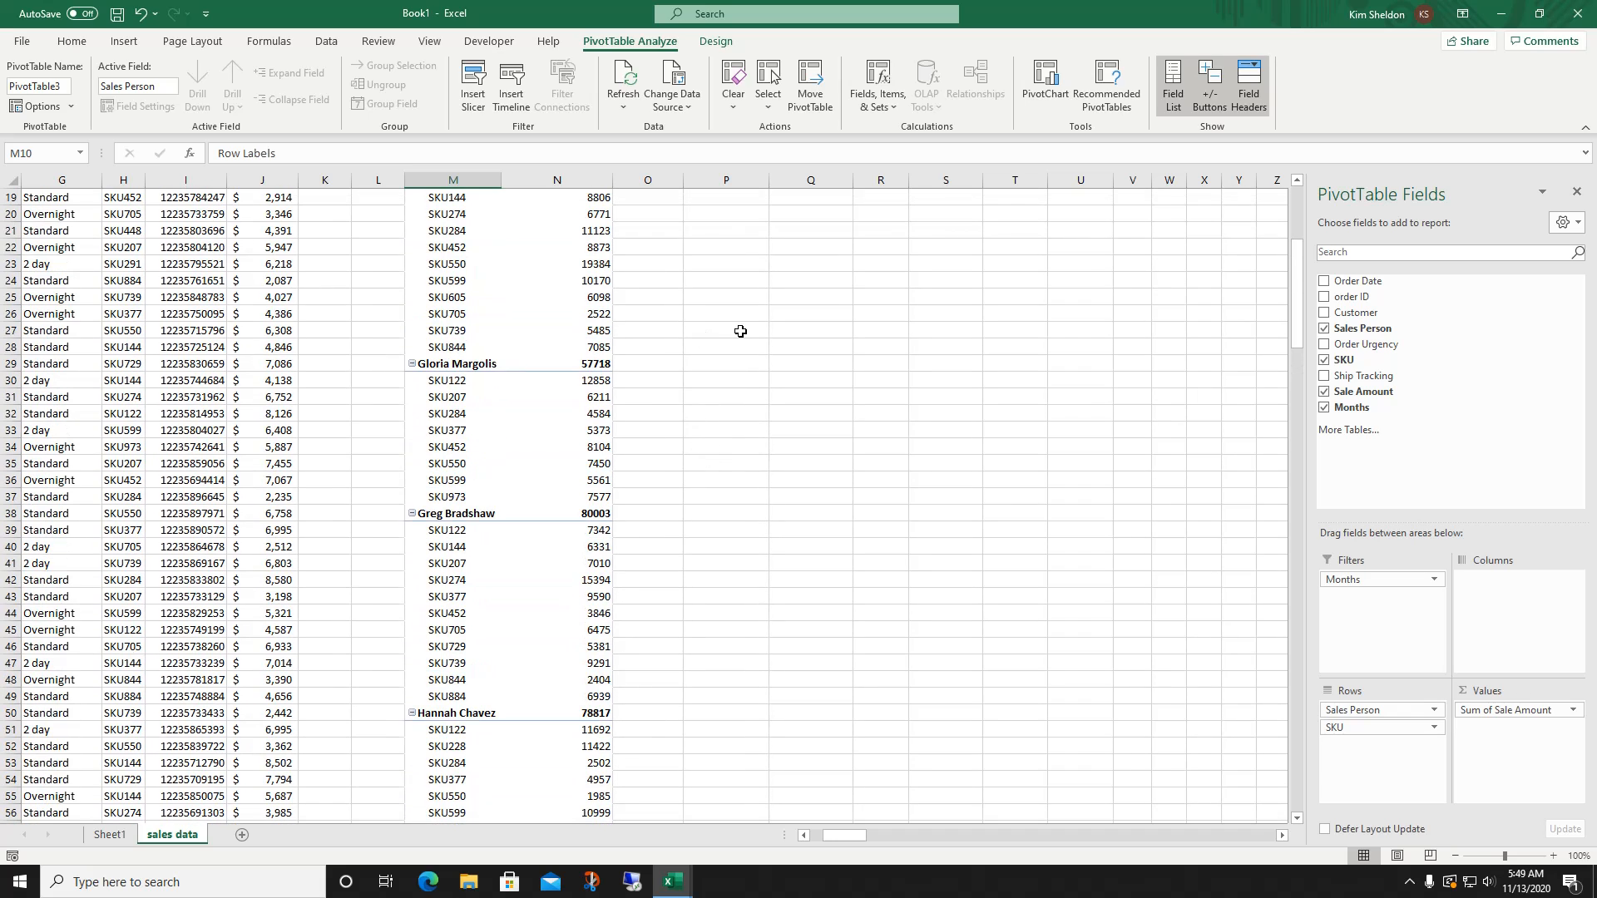
scroll(754, 327, "up", 6)
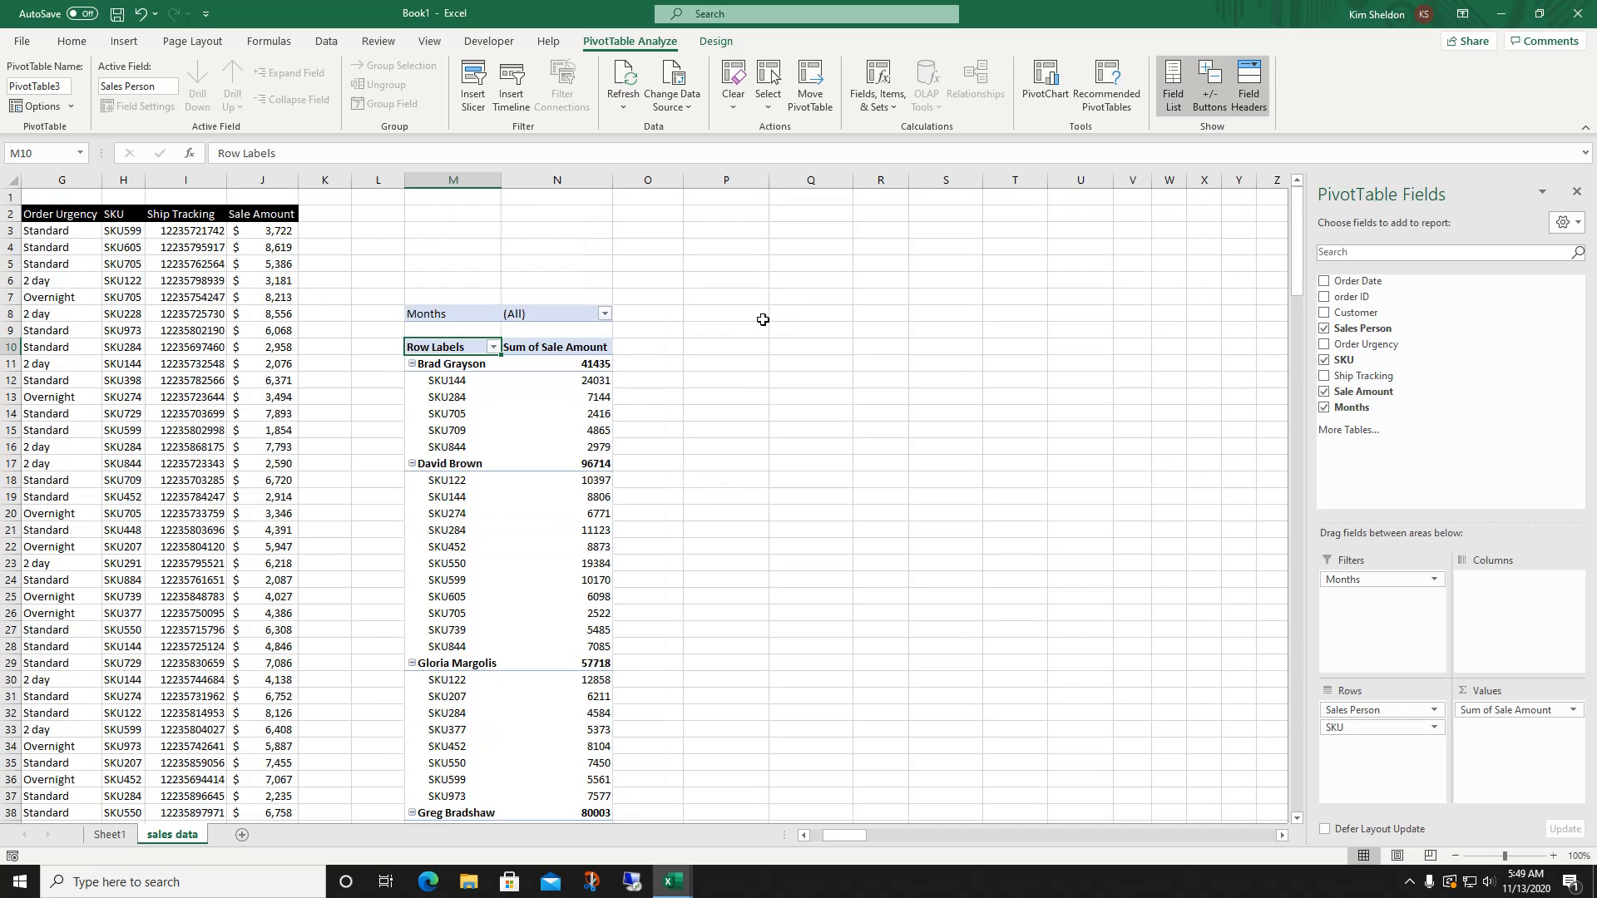